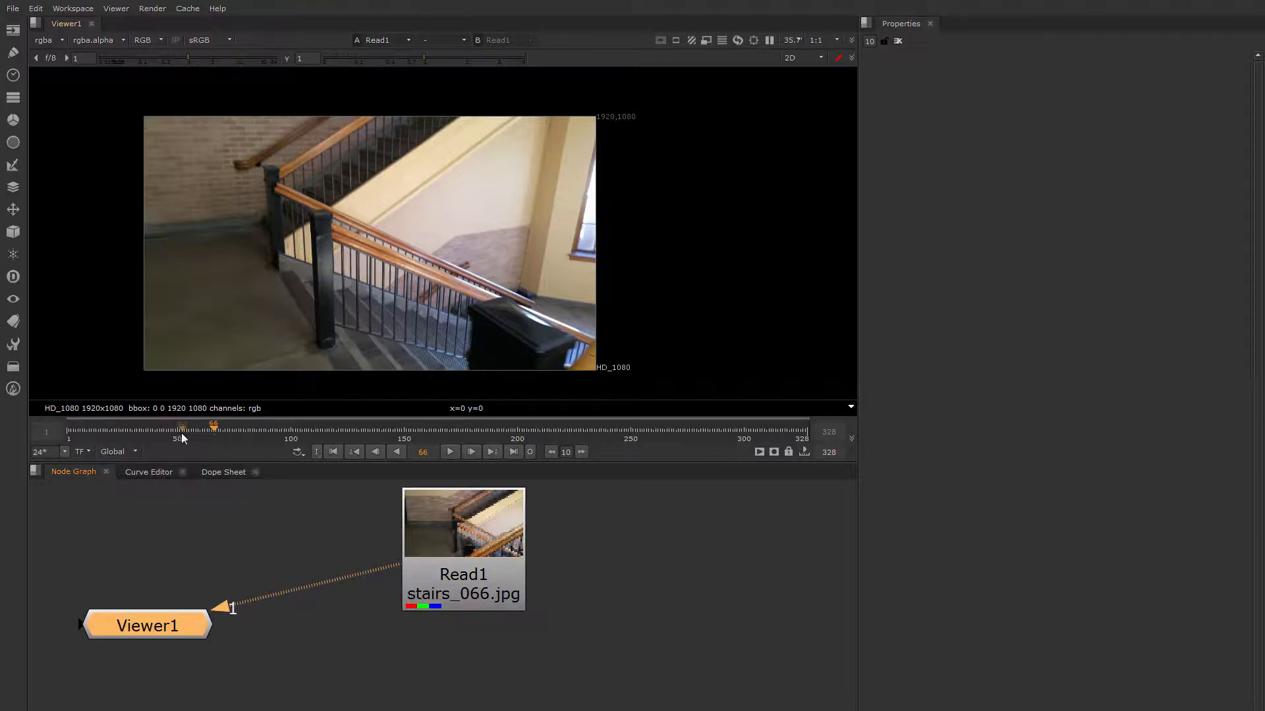
Add a CameraTracker node to the staircase footage's Read node.
left_click_drag(180, 435, 639, 436)
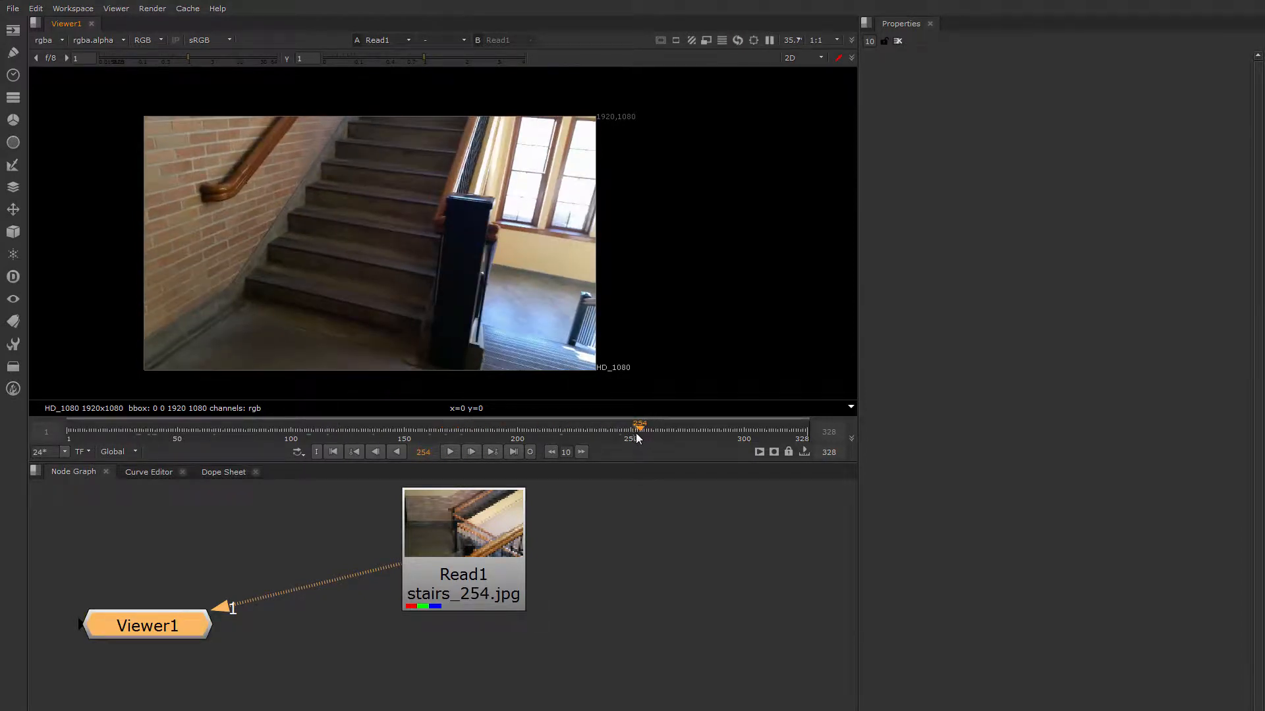
left_click_drag(508, 439, 313, 436)
left_click(464, 575)
key("Tab")
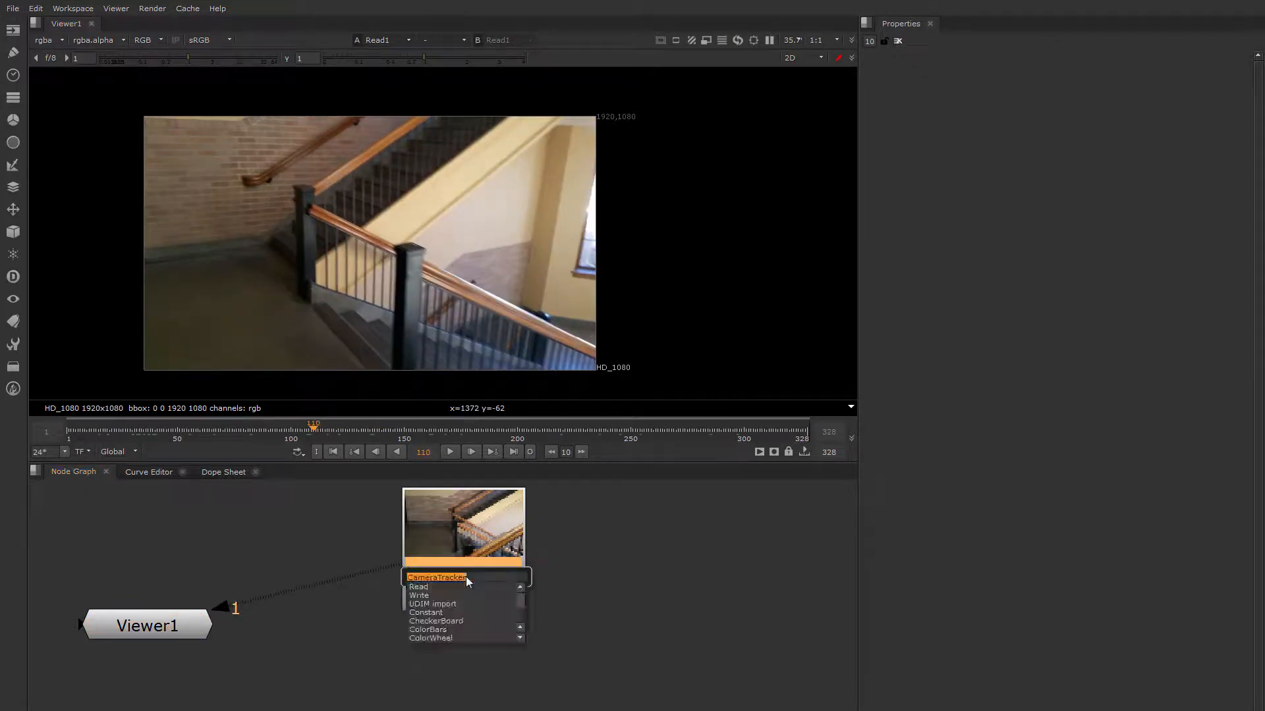
key("Return")
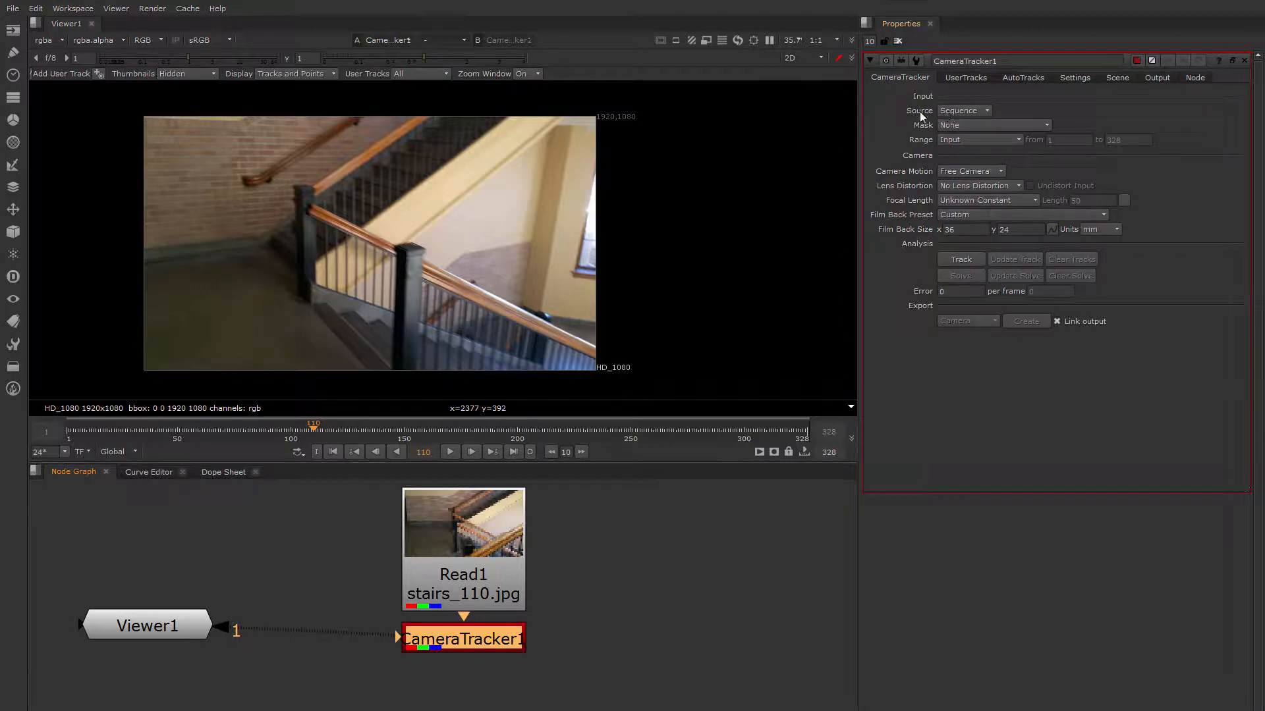
Examine the camera movement in the staircase footage and the tracker's Source and Camera Motion options.
left_click(626, 428)
left_click(353, 416)
left_click_drag(353, 417, 325, 427)
left_click(966, 112)
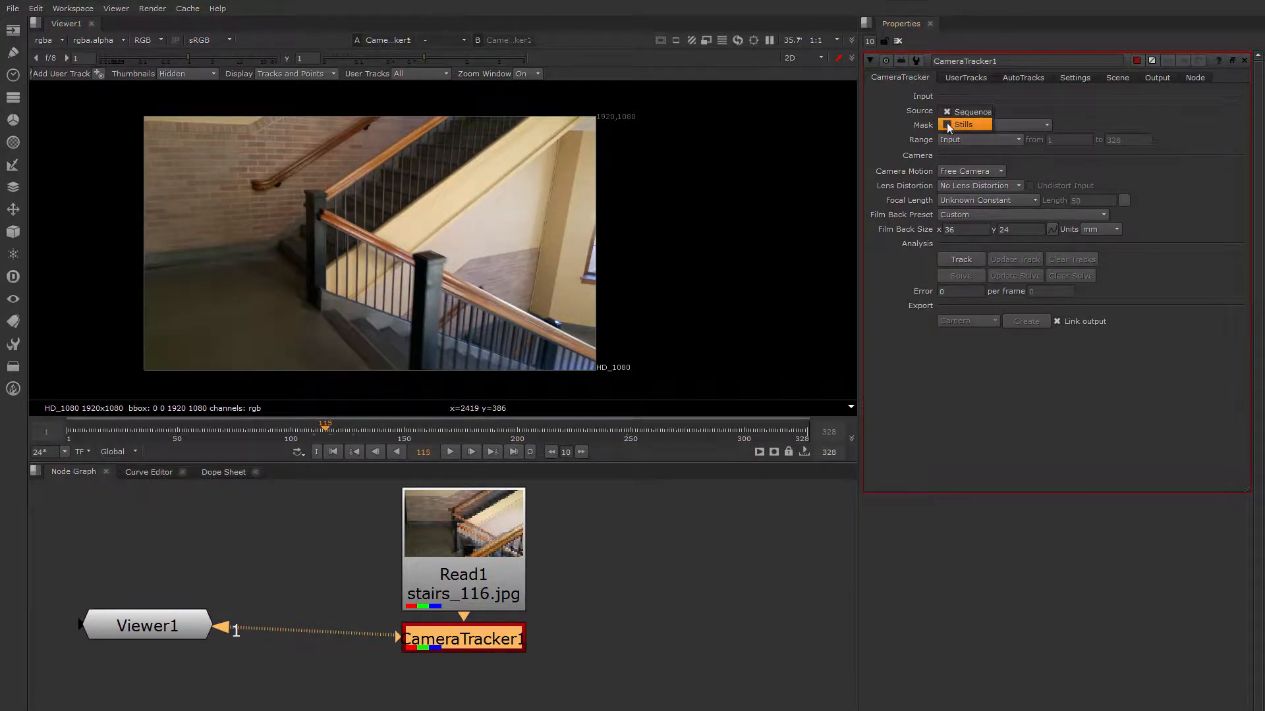
left_click(883, 115)
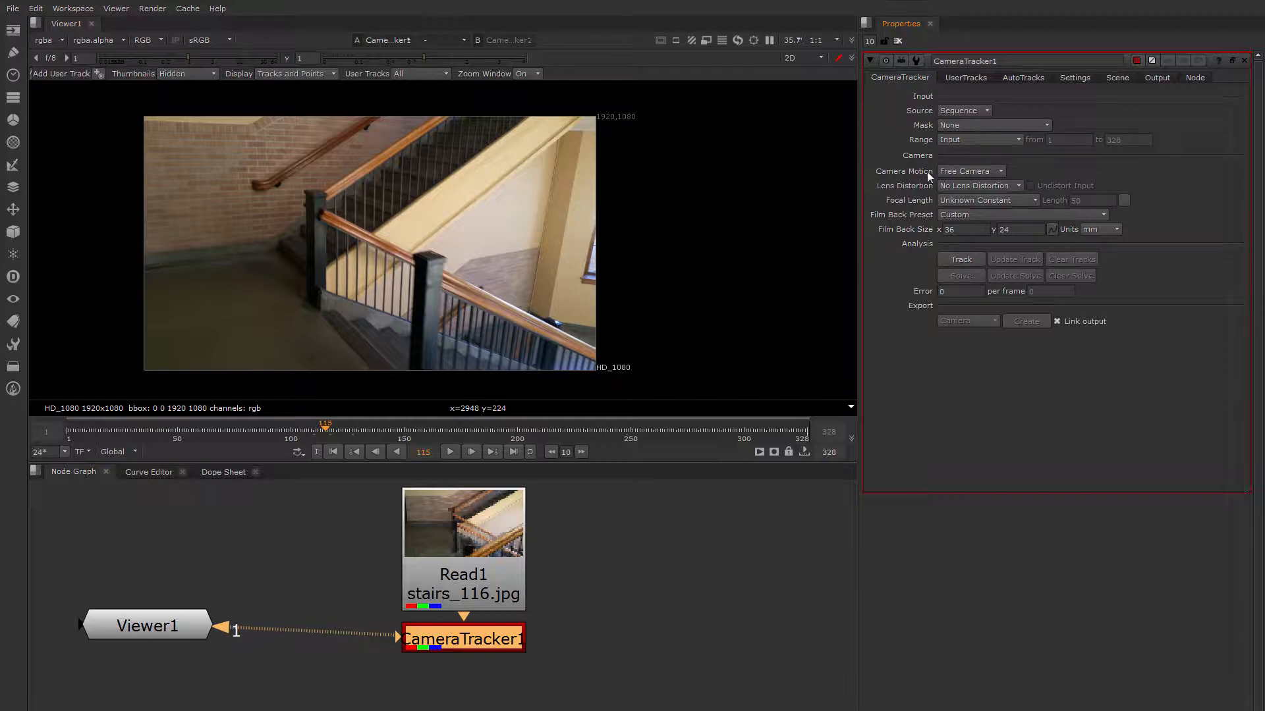
left_click_drag(404, 428, 211, 448)
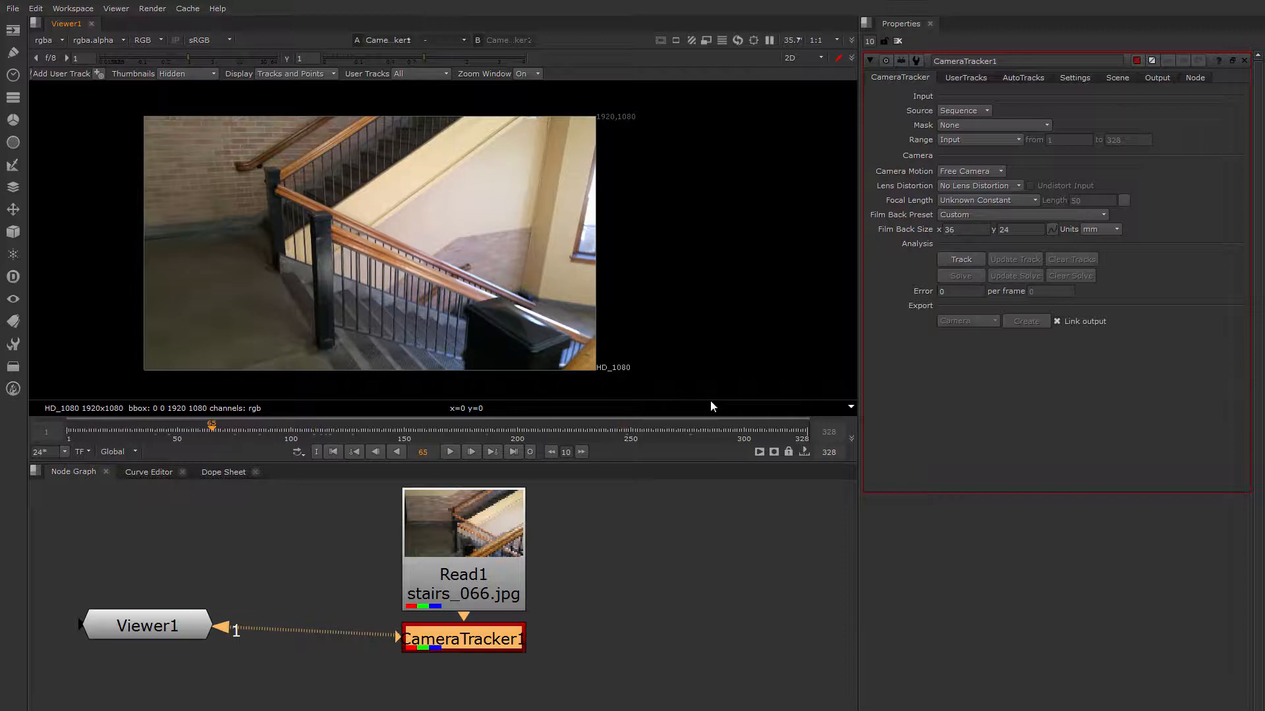
left_click(953, 177)
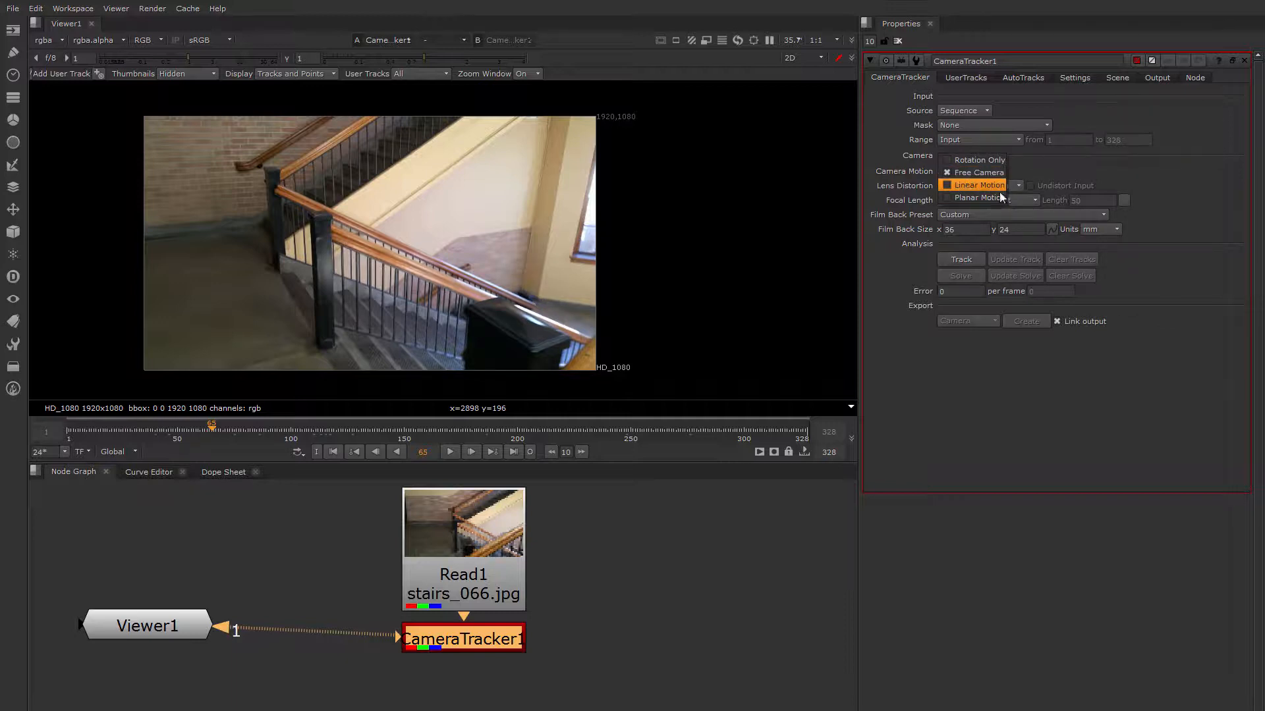
left_click(881, 196)
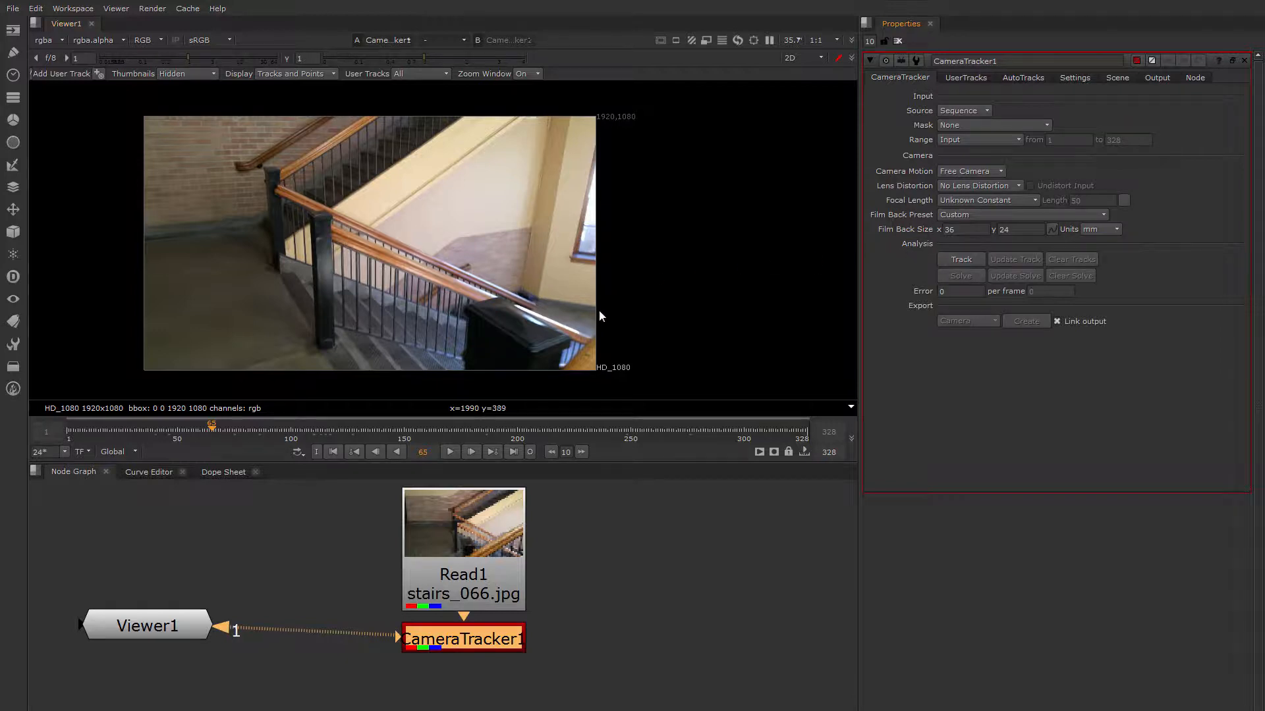
left_click(966, 172)
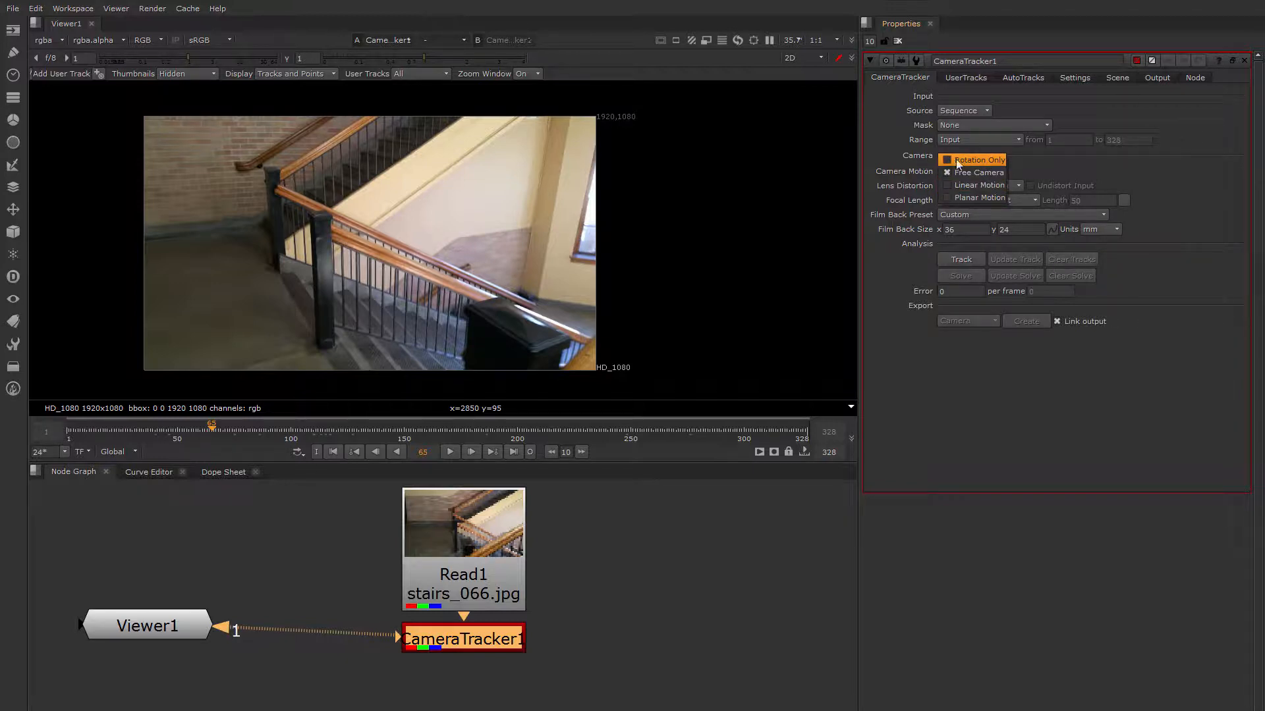
left_click(892, 159)
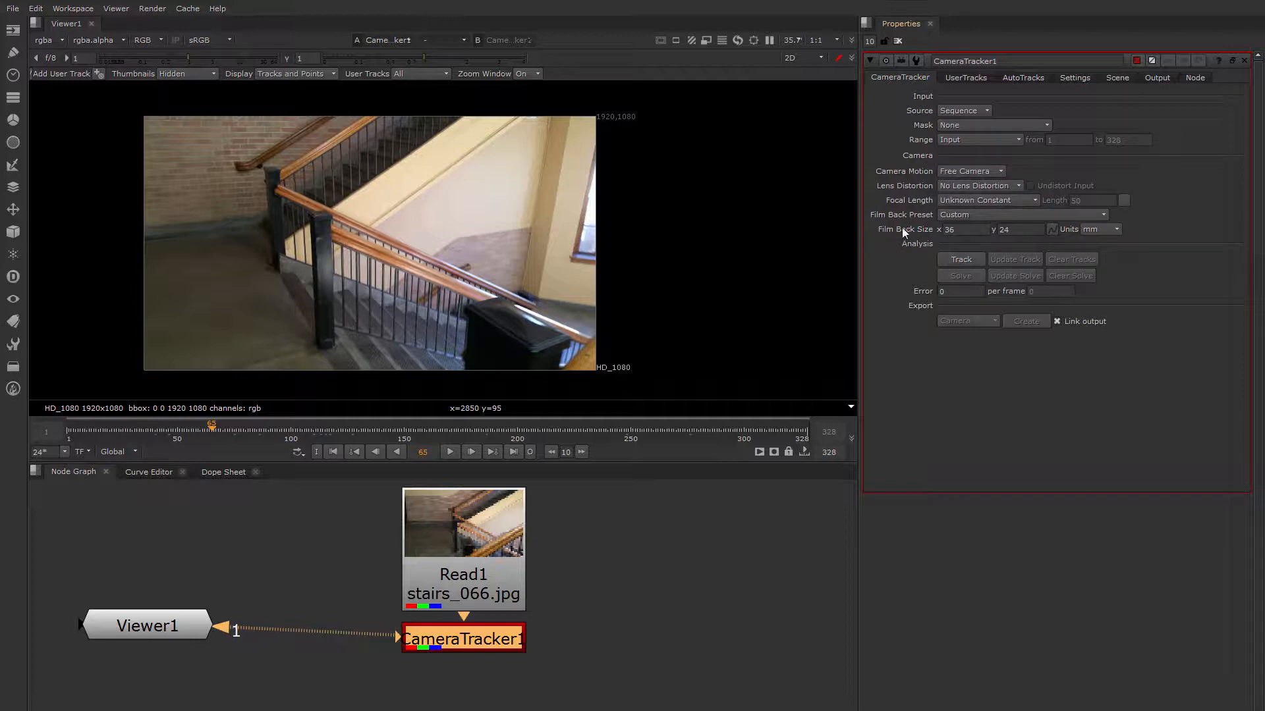
left_click(947, 172)
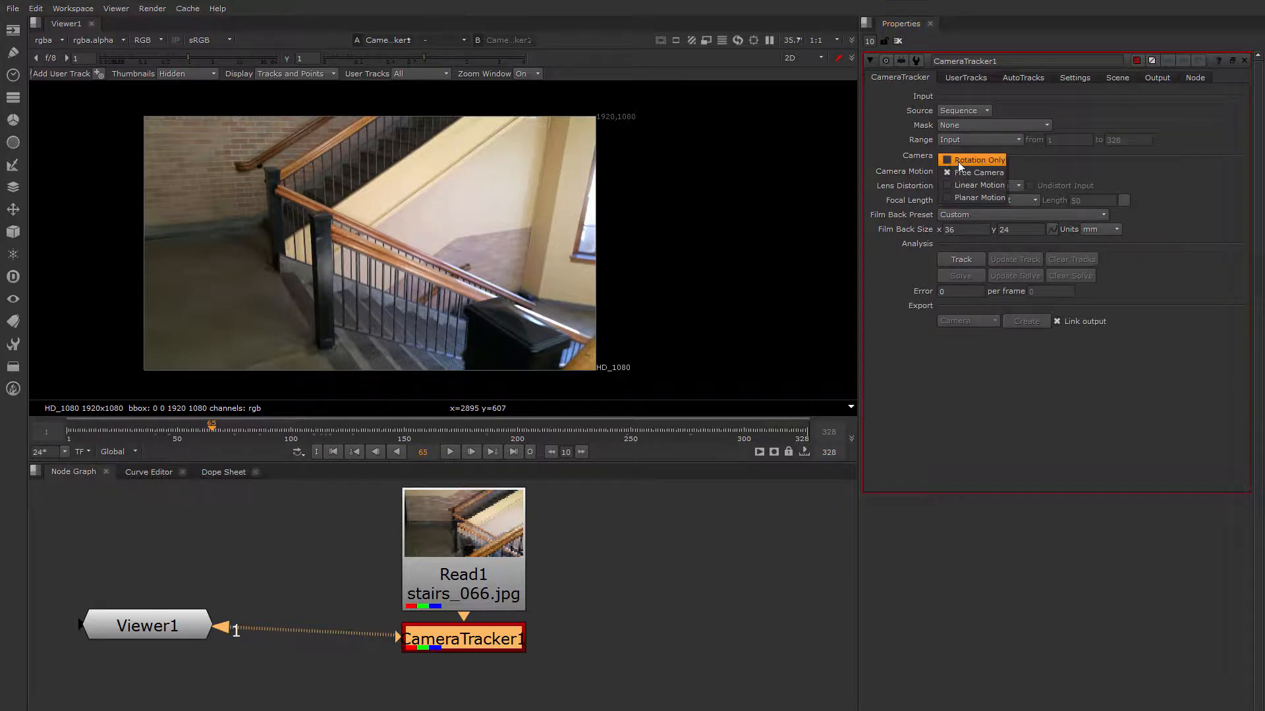
left_click(890, 166)
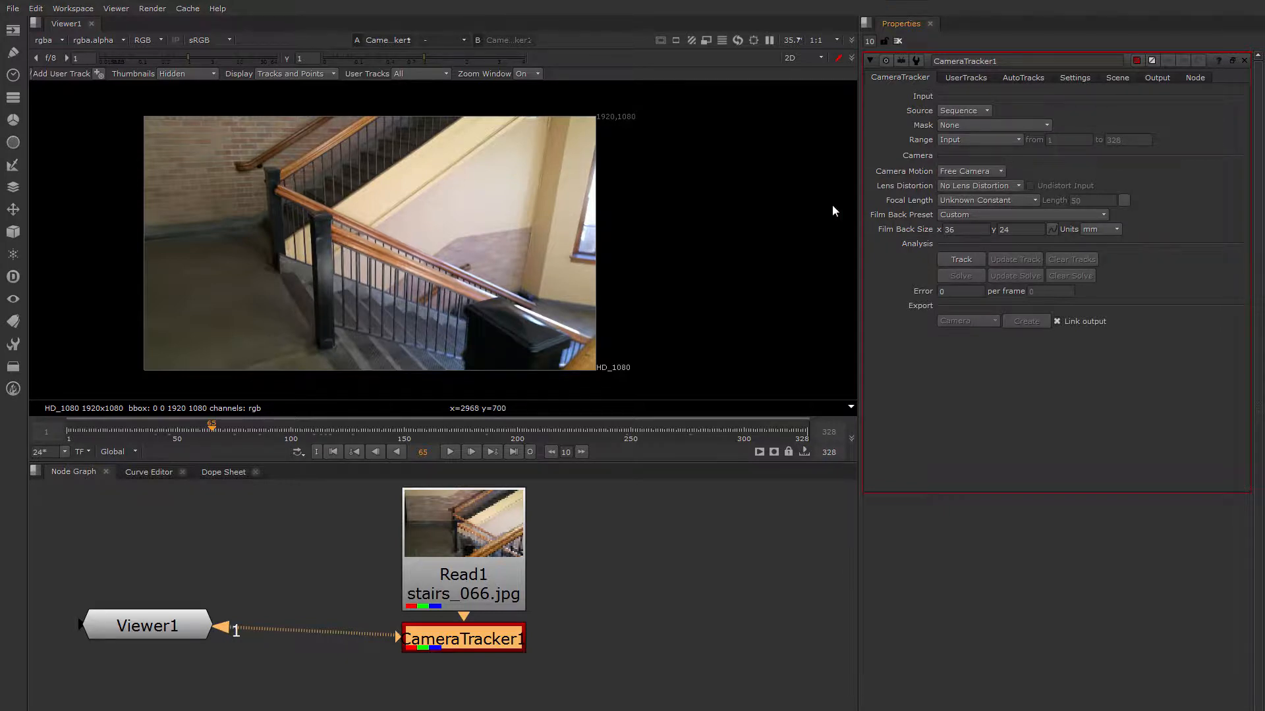
left_click_drag(791, 429, 322, 424)
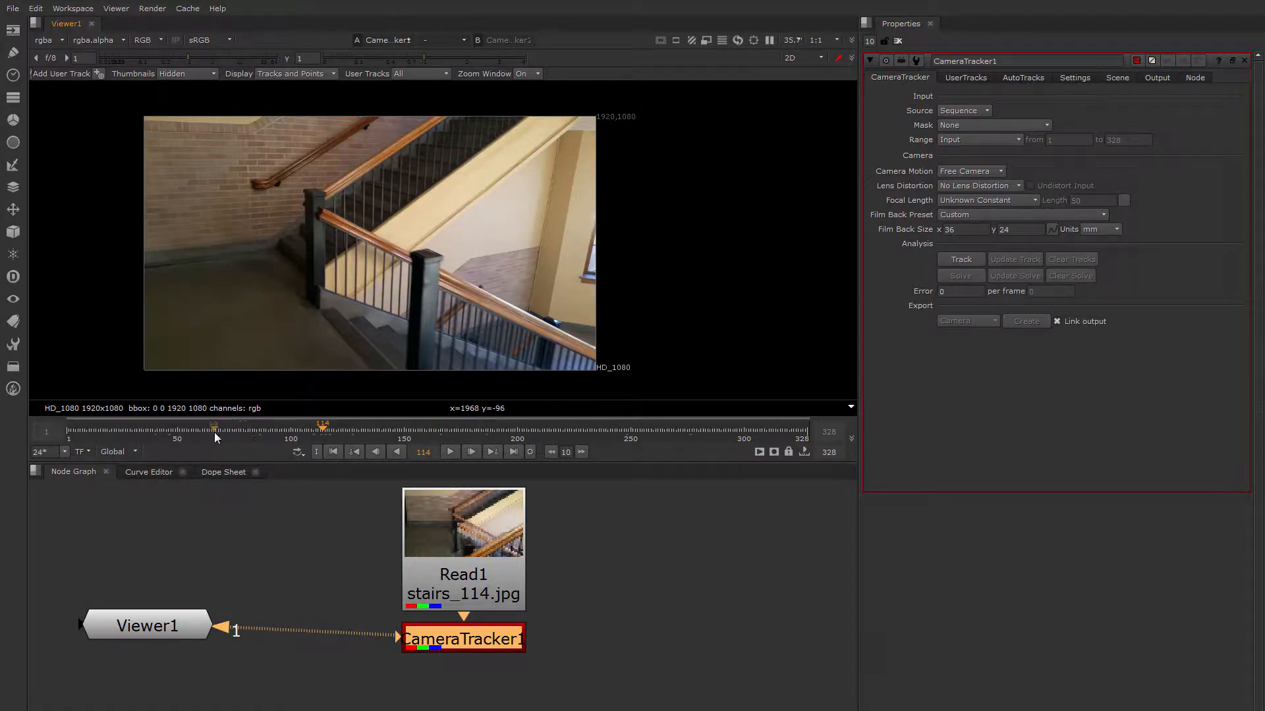
left_click_drag(215, 432, 160, 430)
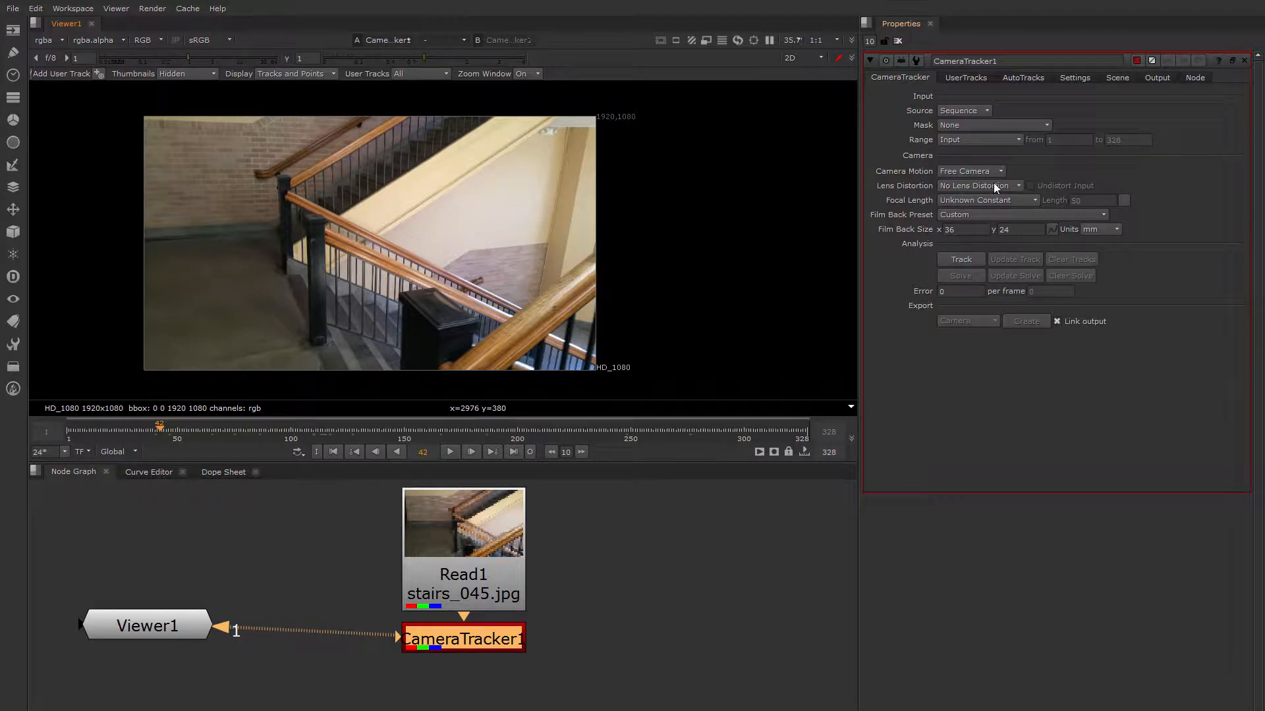
Set the tracker's film back preset to Canon XL1 16:9.
left_click(990, 216)
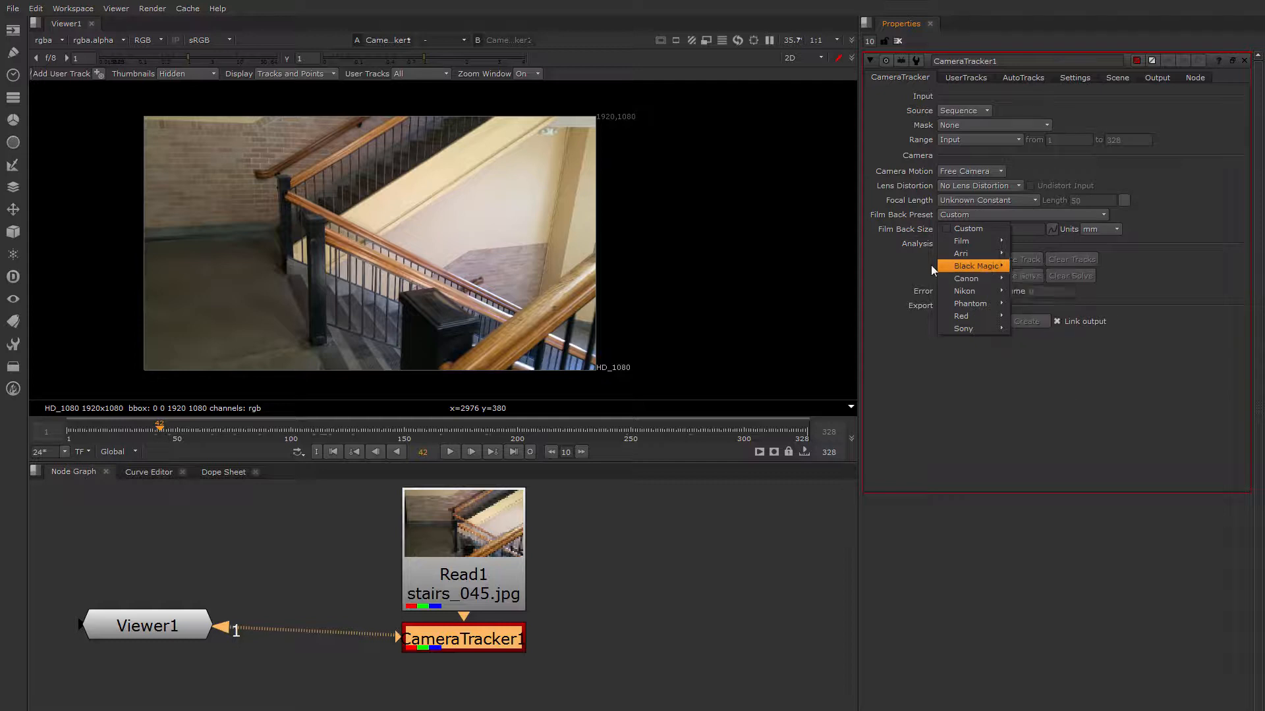
mouse_move(964, 244)
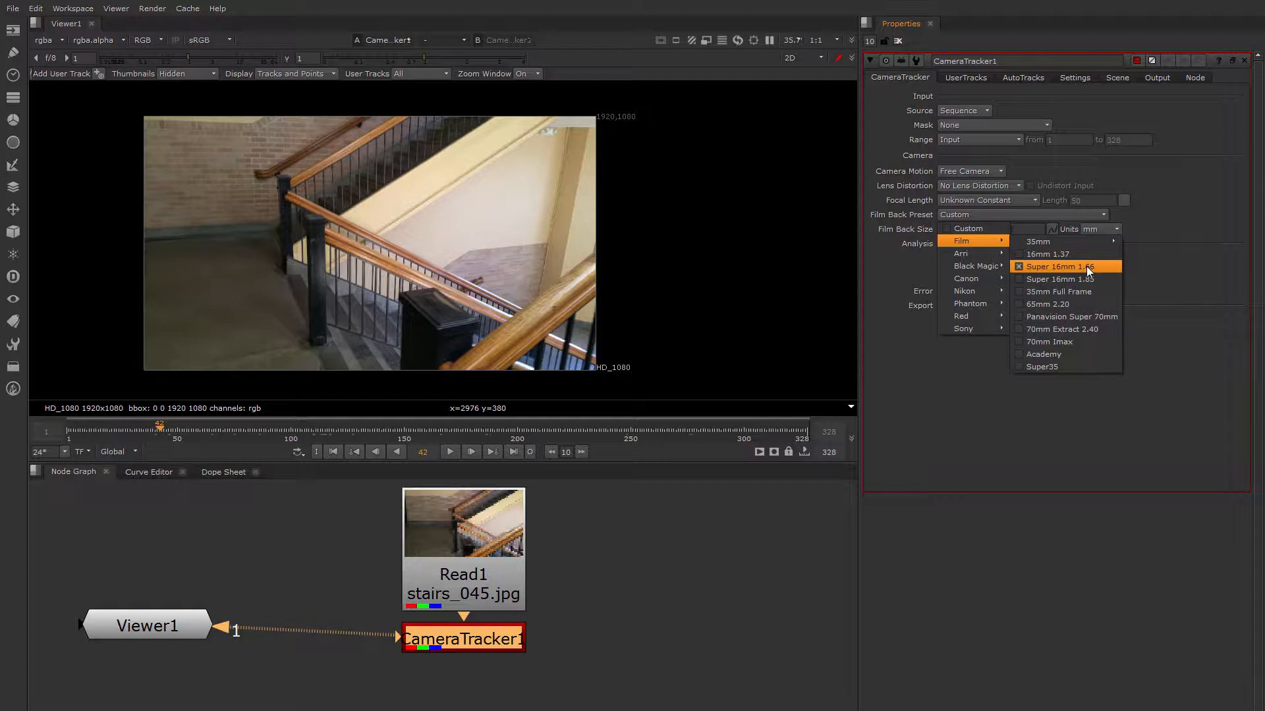
mouse_move(952, 334)
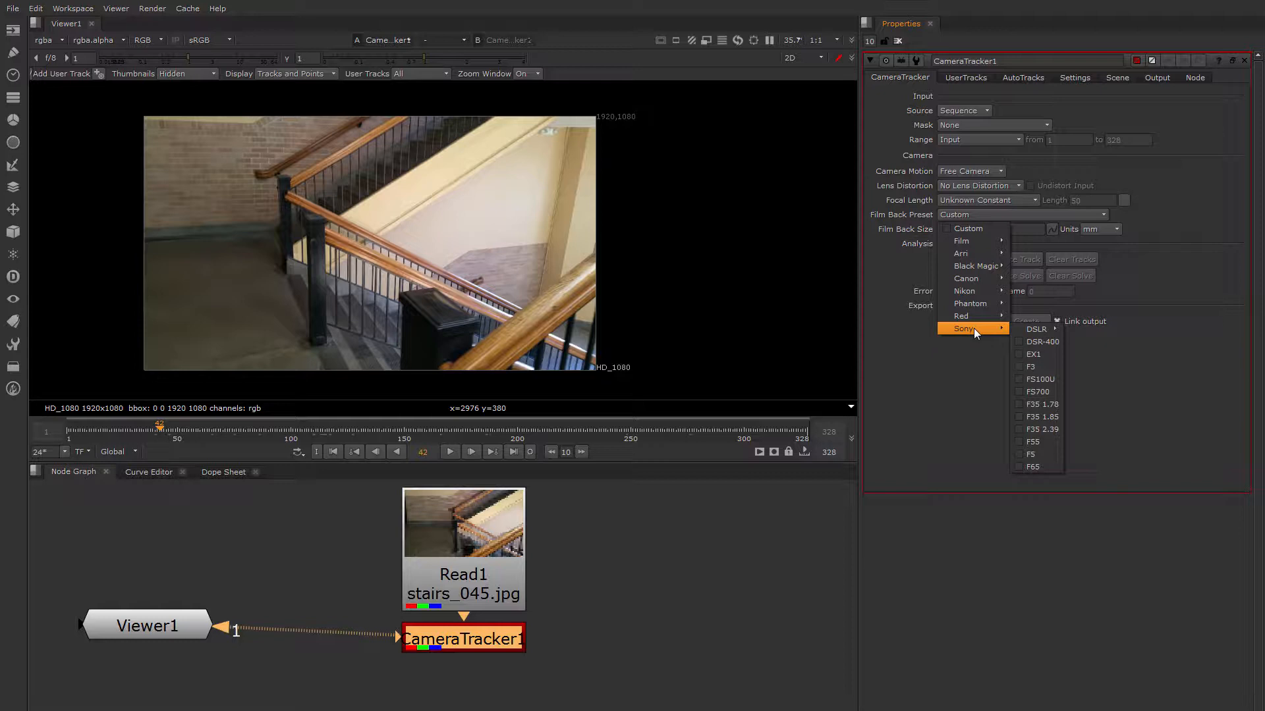
mouse_move(993, 277)
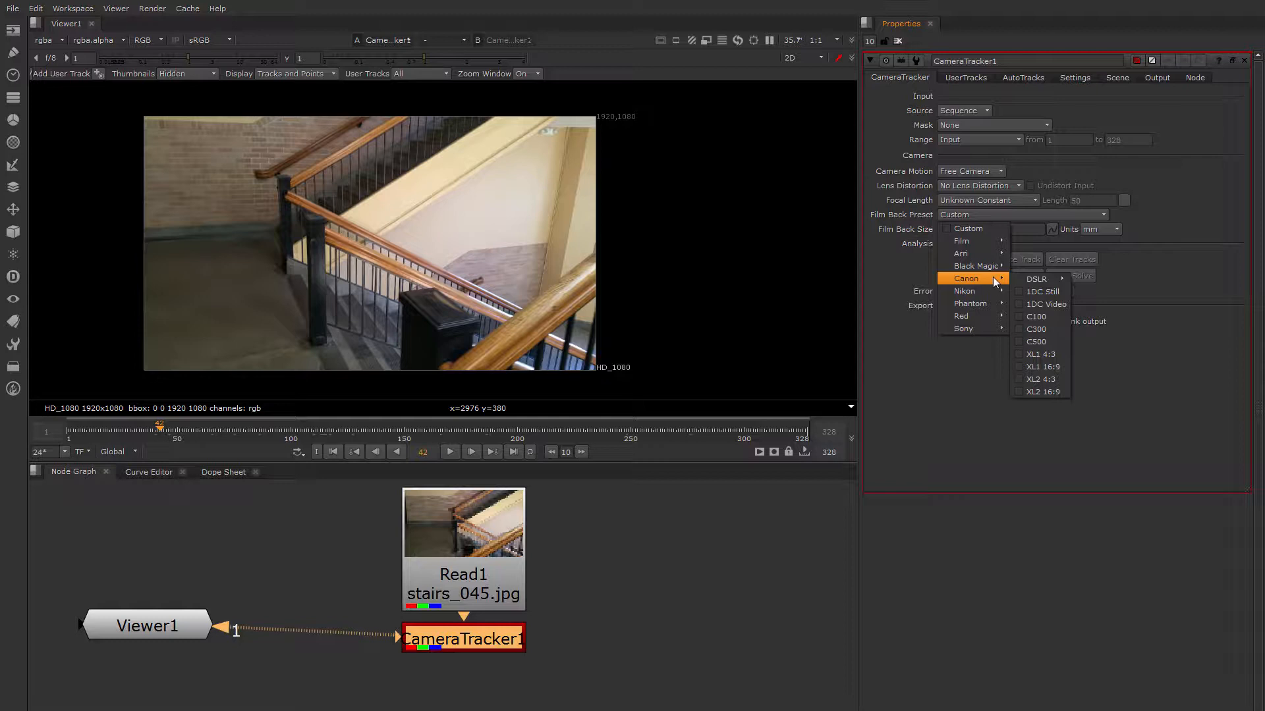
left_click(1045, 367)
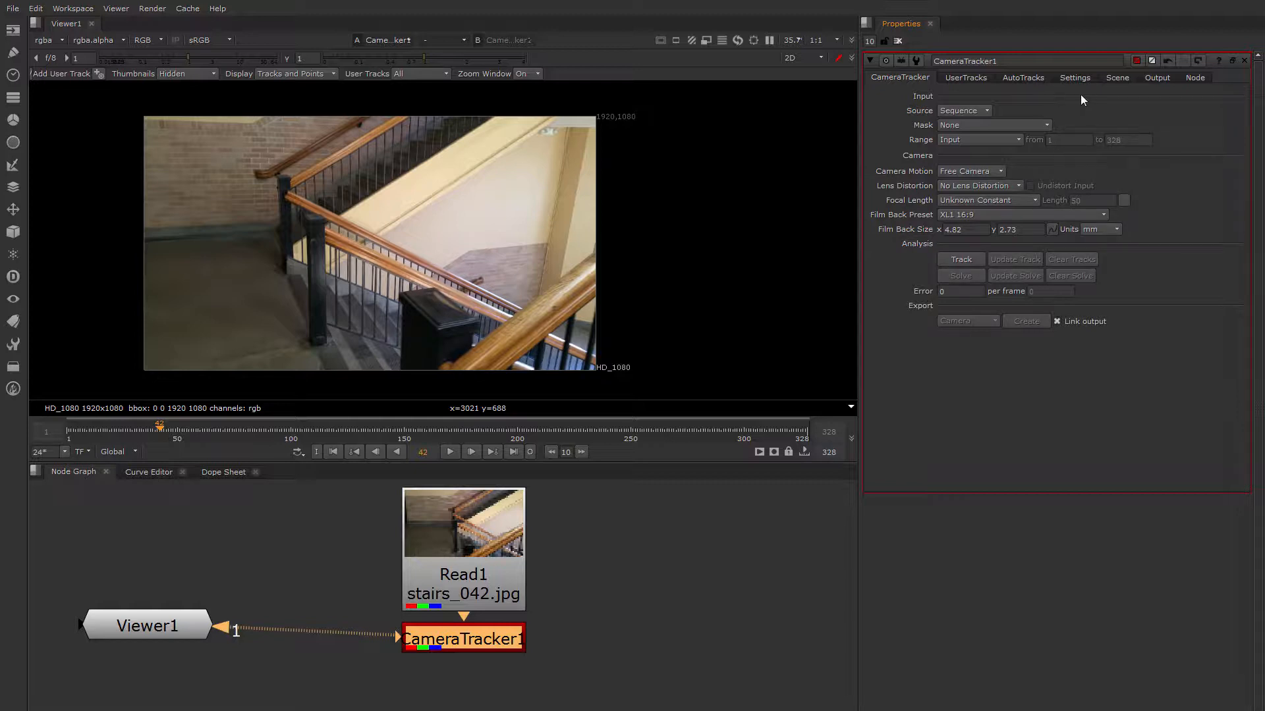
Enable Preview Features in the tracker settings and set the number of features to 550.
left_click(1074, 78)
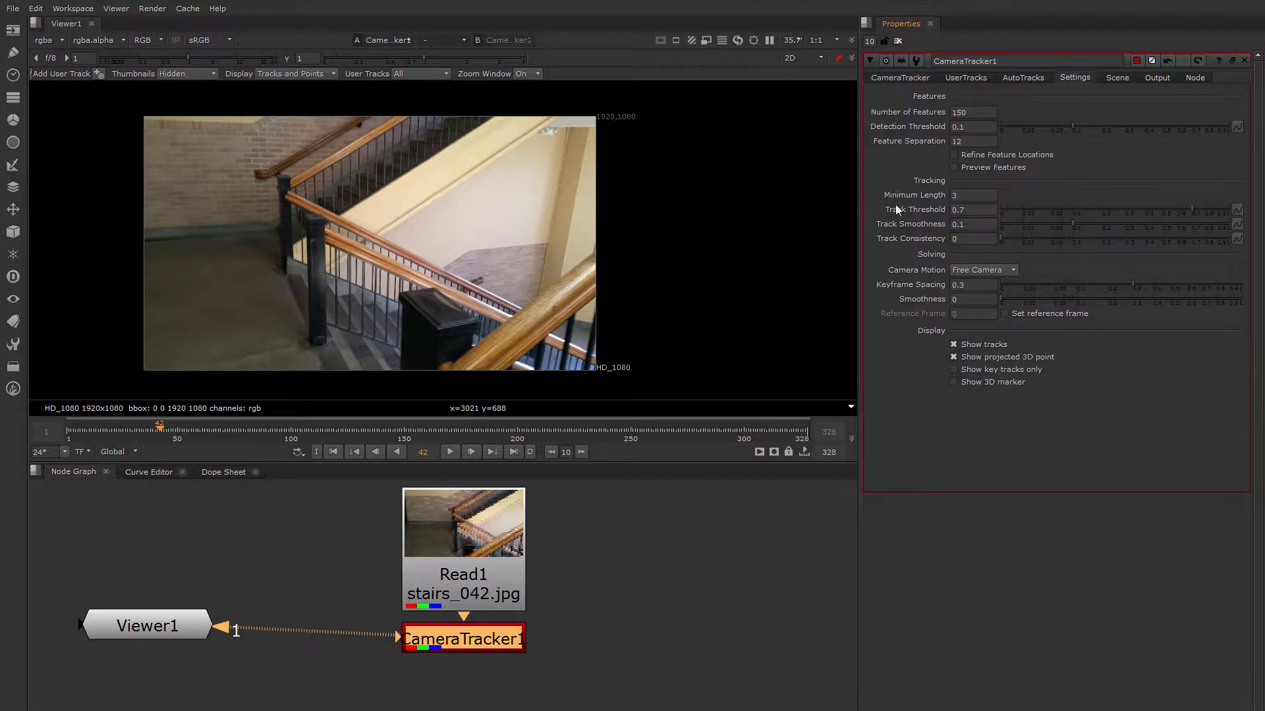
left_click(953, 167)
left_click(955, 113)
key("Up")
key("Up")
key("Up")
middle_click_drag(350, 212, 424, 219)
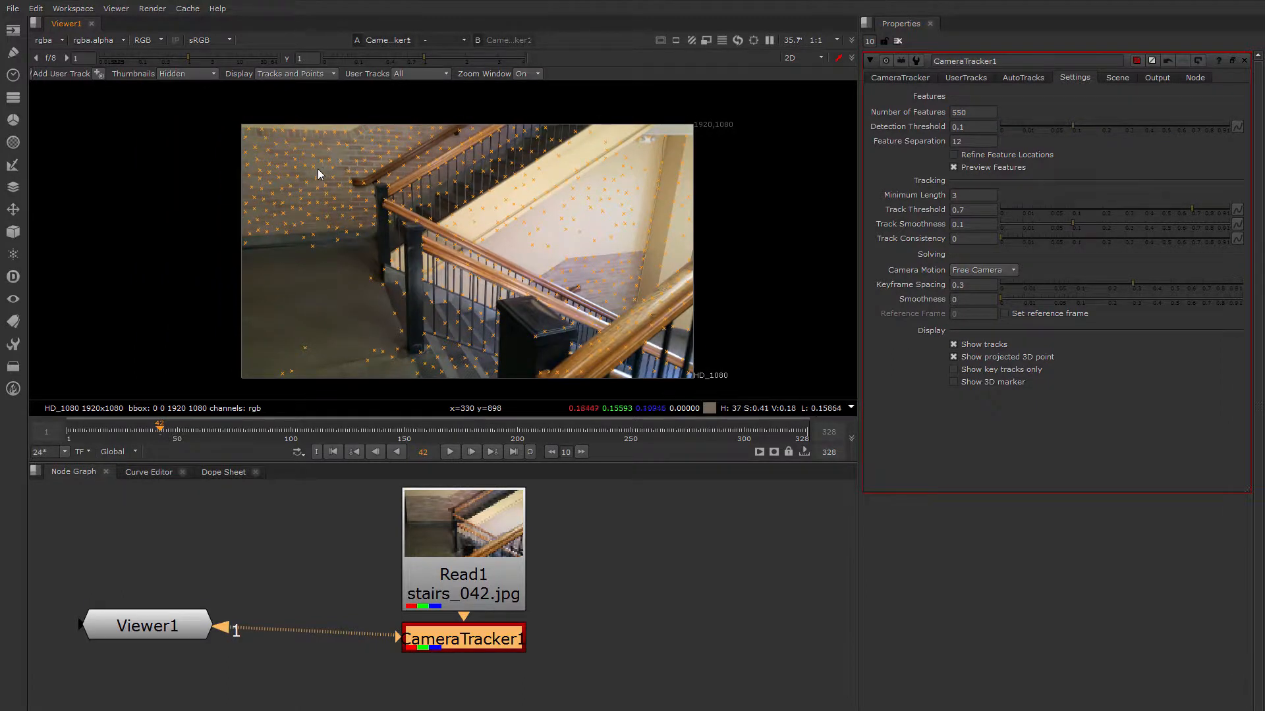
scroll(317, 169, "up", 2)
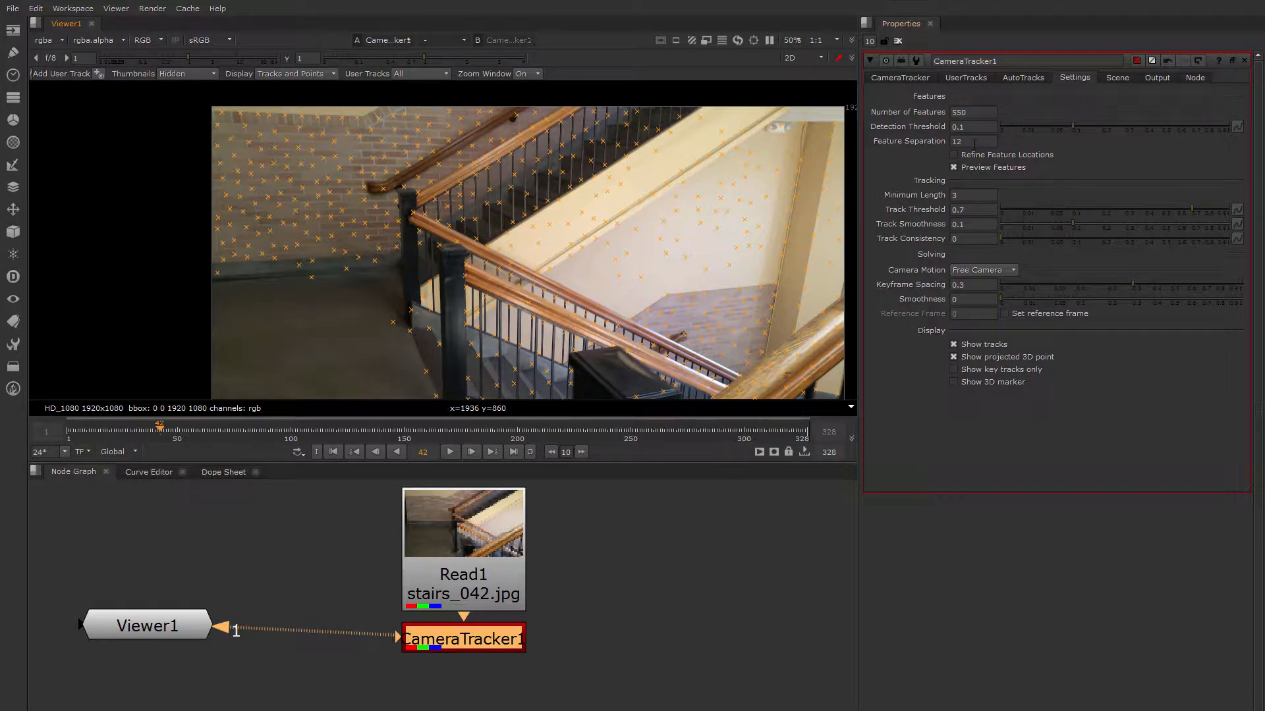
scroll(602, 202, "down", 1)
middle_click_drag(616, 207, 534, 196)
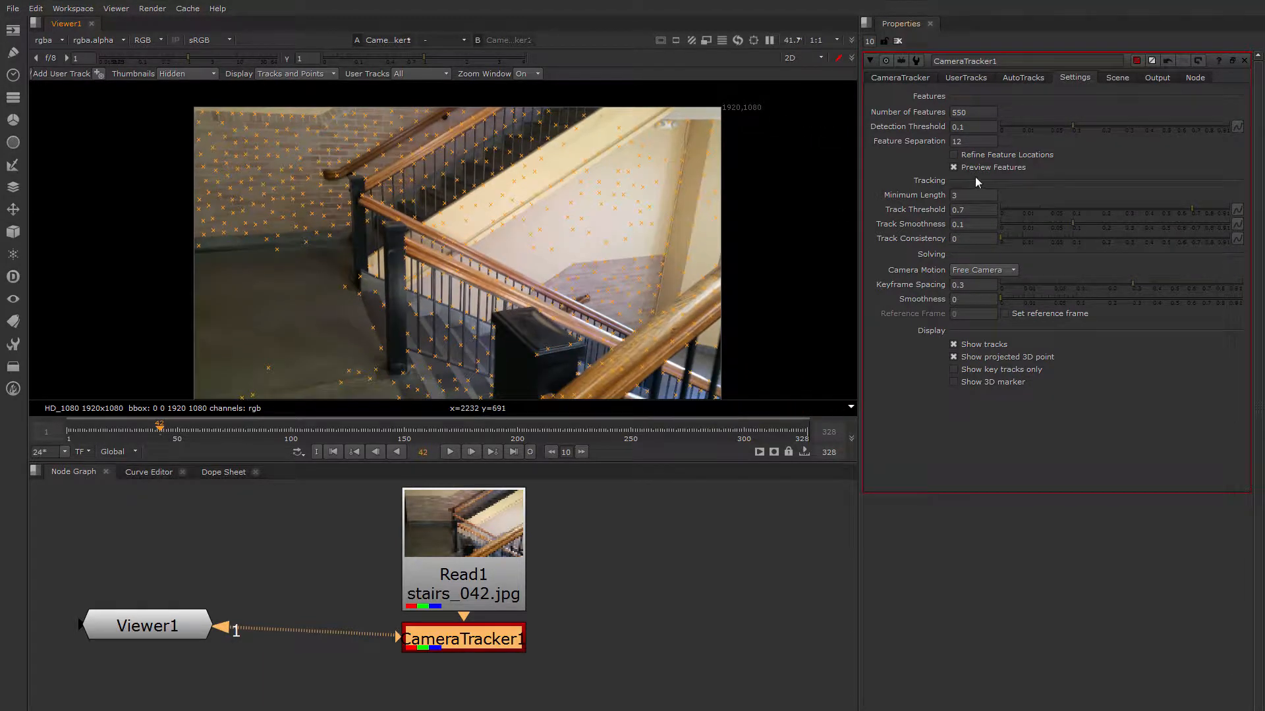
Set the tracker's detection threshold to 0.09 and its feature separation to 10.
left_click(965, 129)
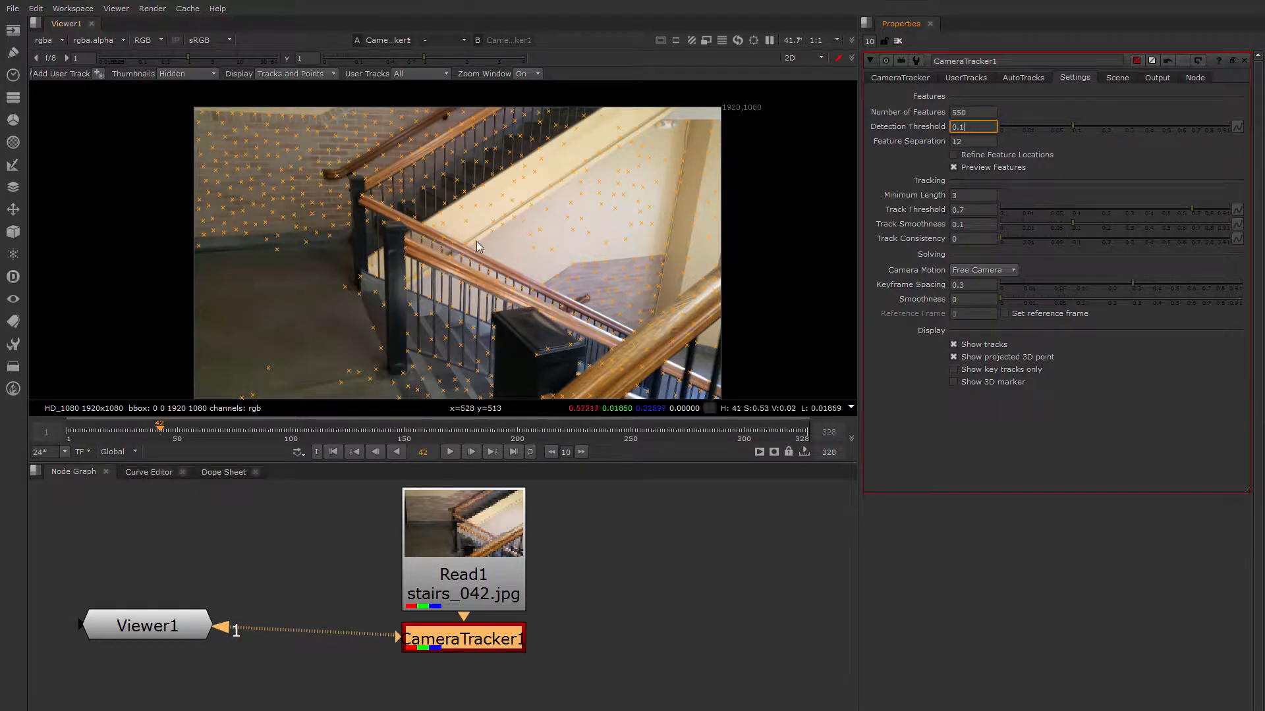
key("Down")
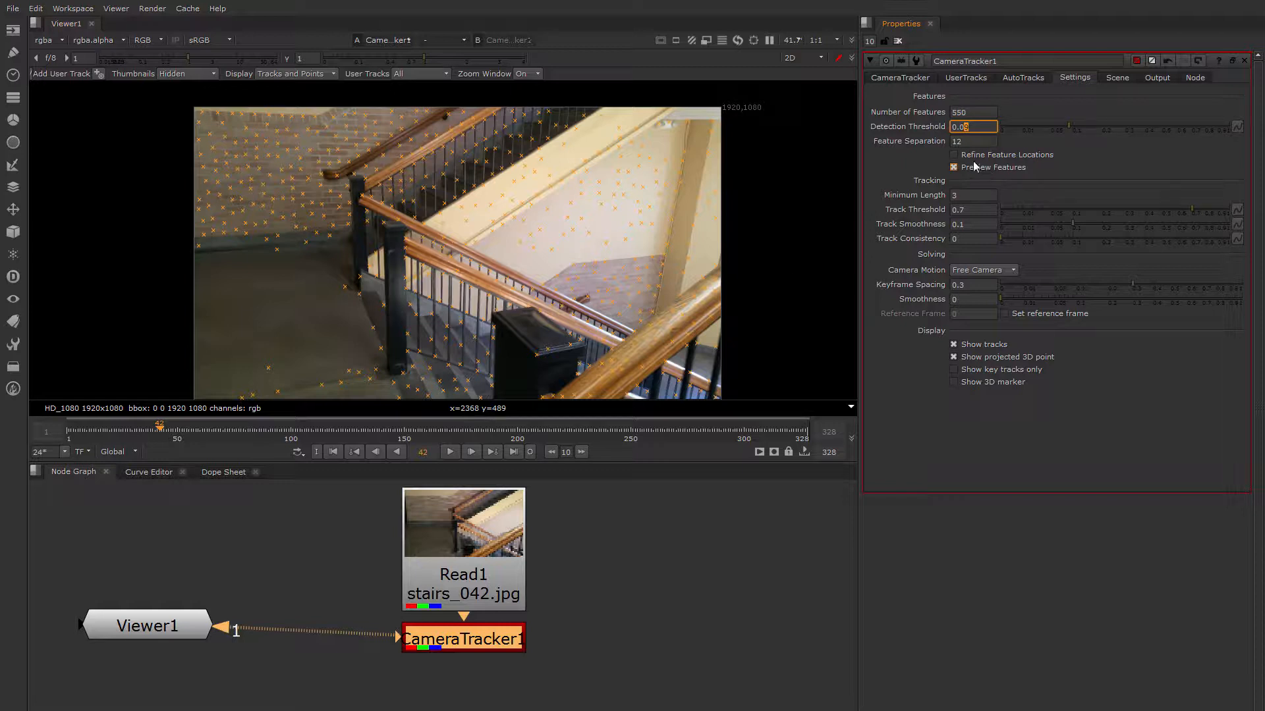
left_click(957, 142)
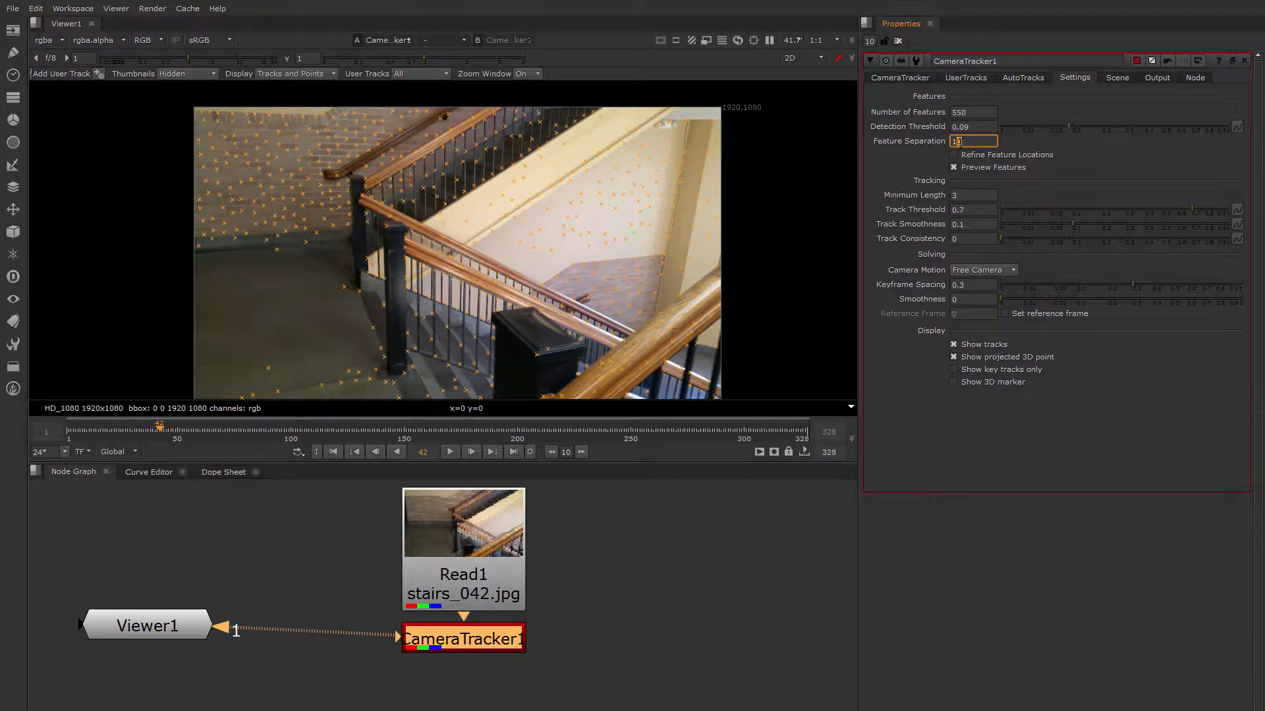
key("Down")
key("Up")
left_click(899, 197)
Enable Refine Feature Locations and set the minimum track length to 5.
scroll(443, 215, "up", 6)
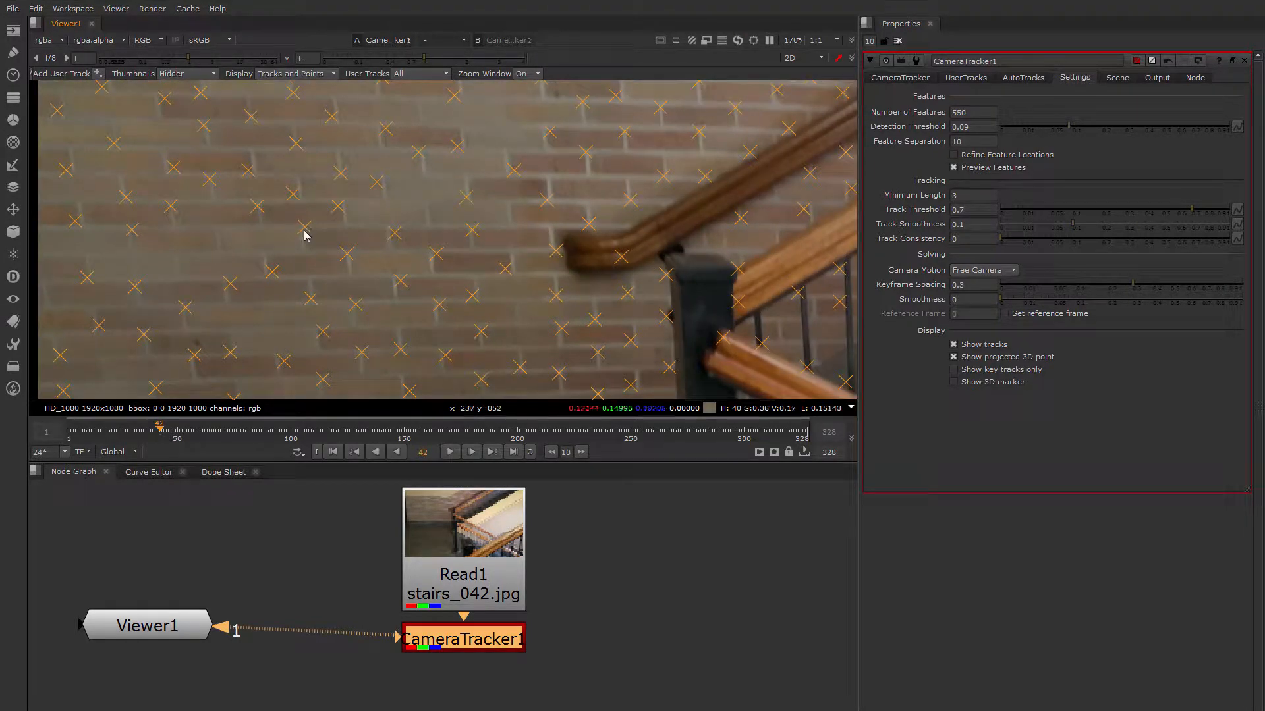
left_click(953, 155)
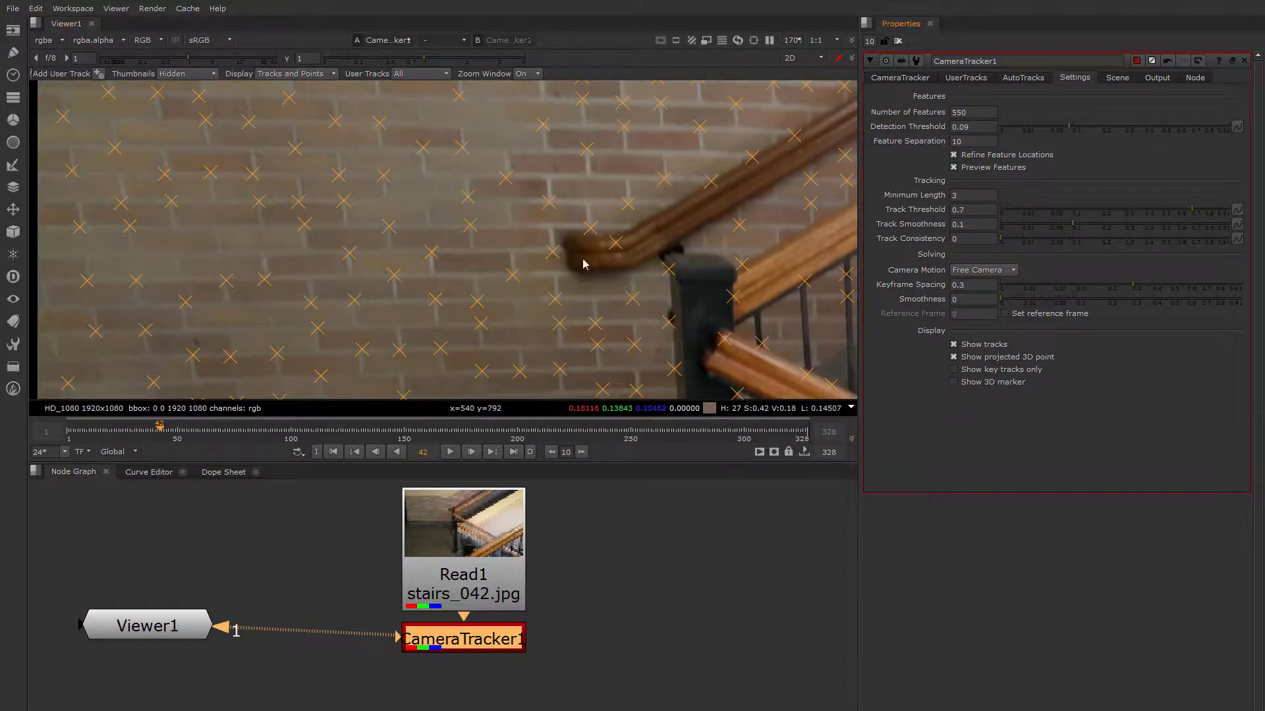
scroll(518, 205, "down", 5)
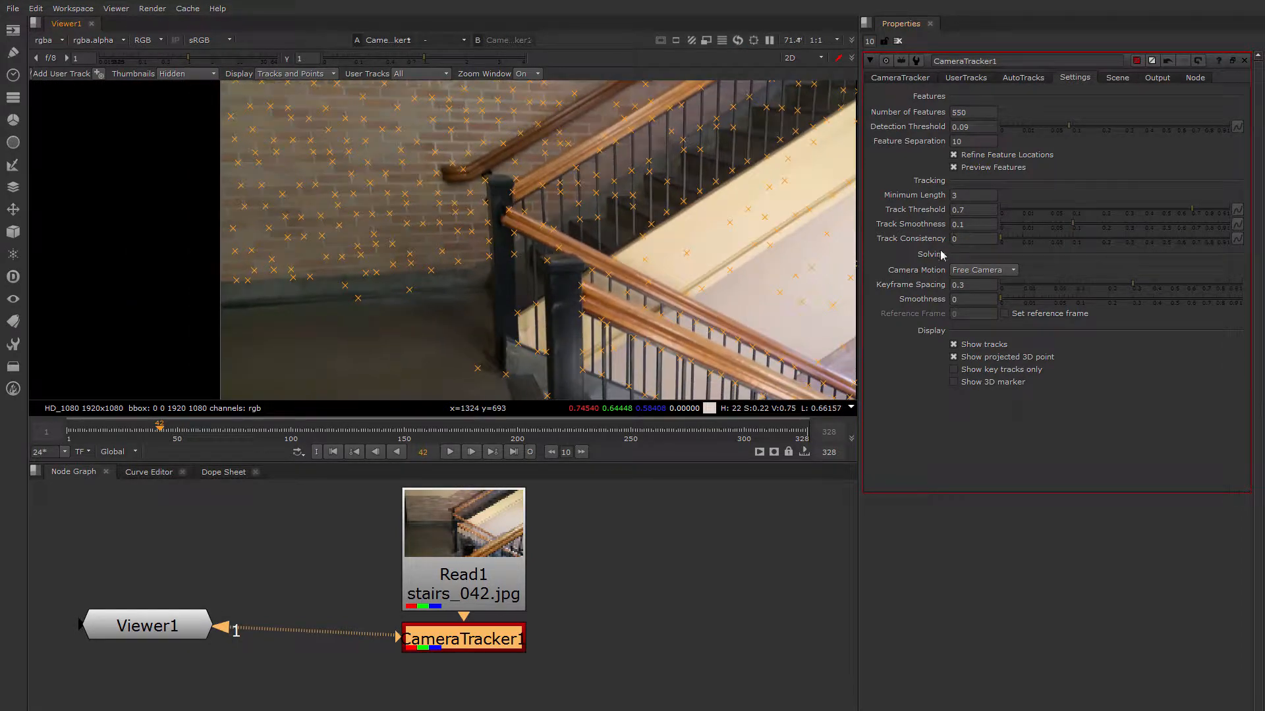
left_click(953, 195)
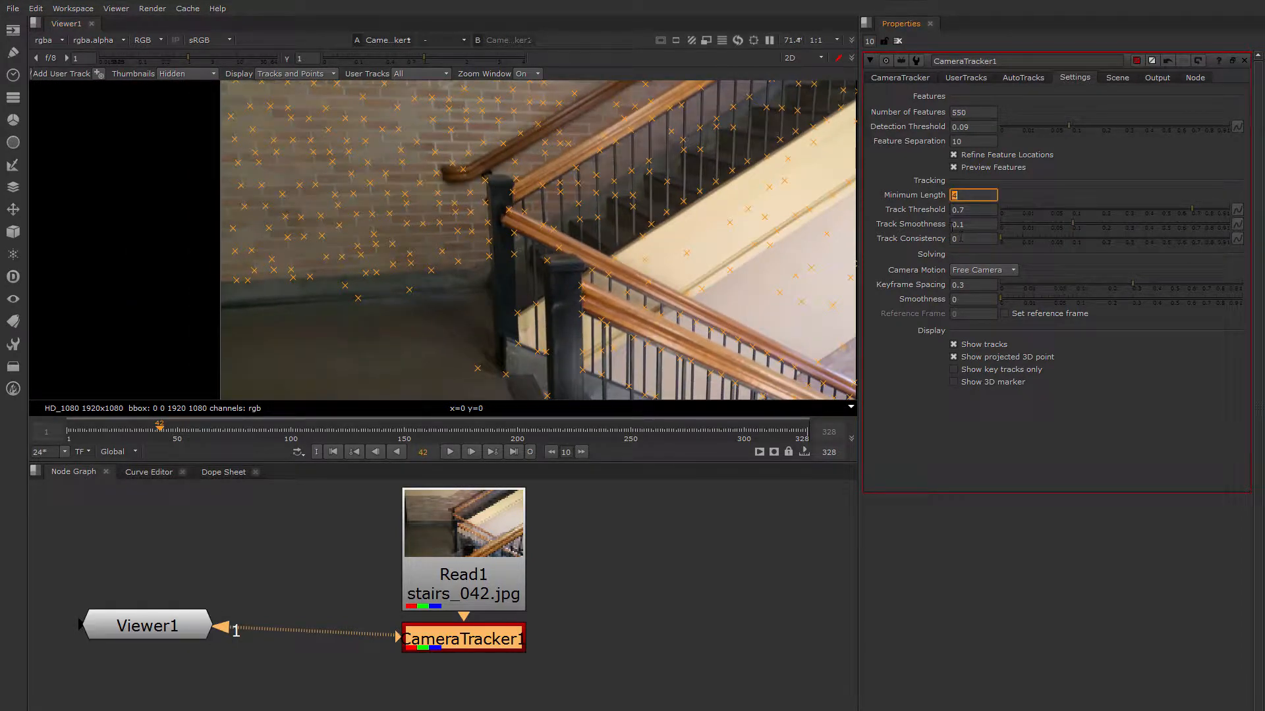
type("5")
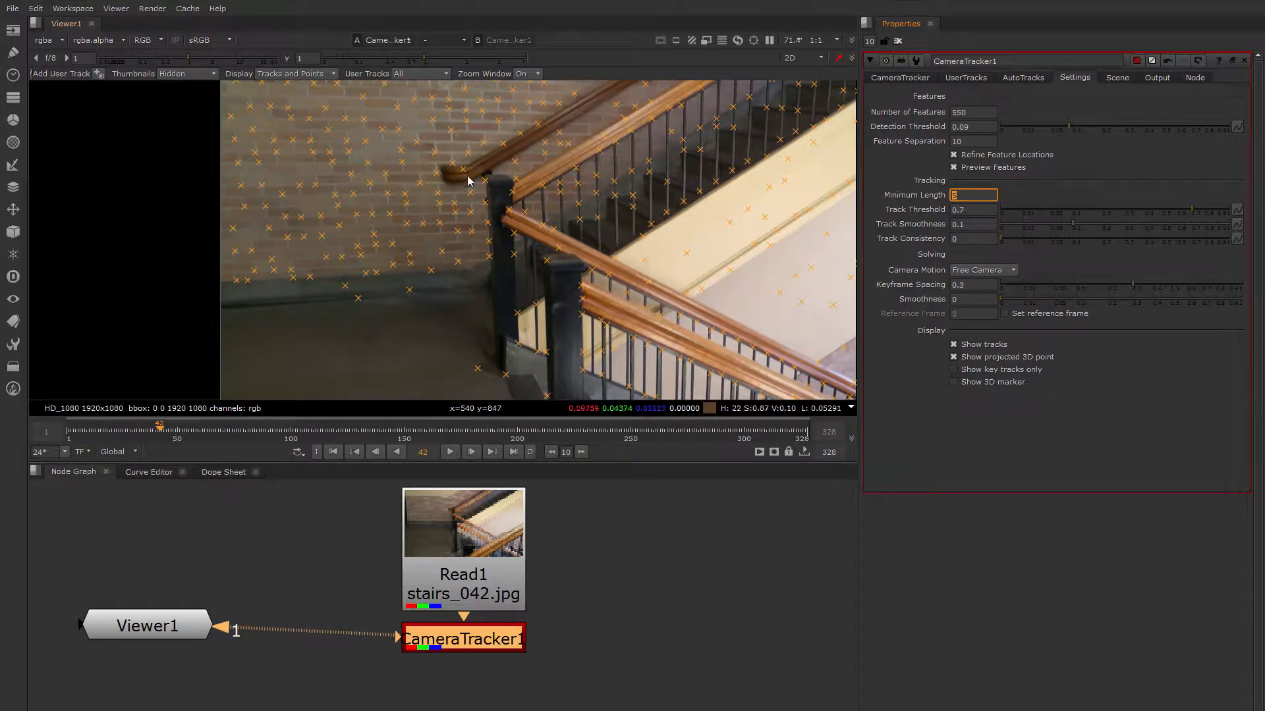
left_click(937, 197)
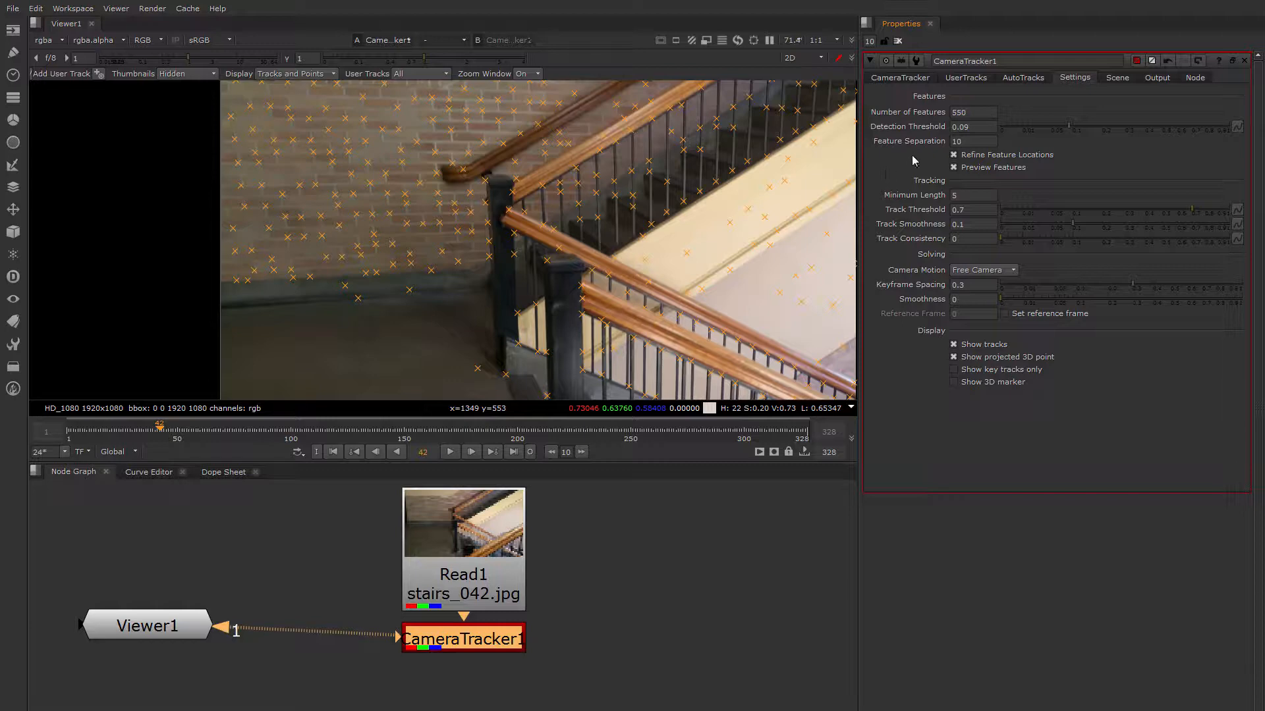
Run the feature tracking analysis on the staircase sequence with the CameraTracker.
left_click(901, 77)
scroll(719, 233, "down", 6)
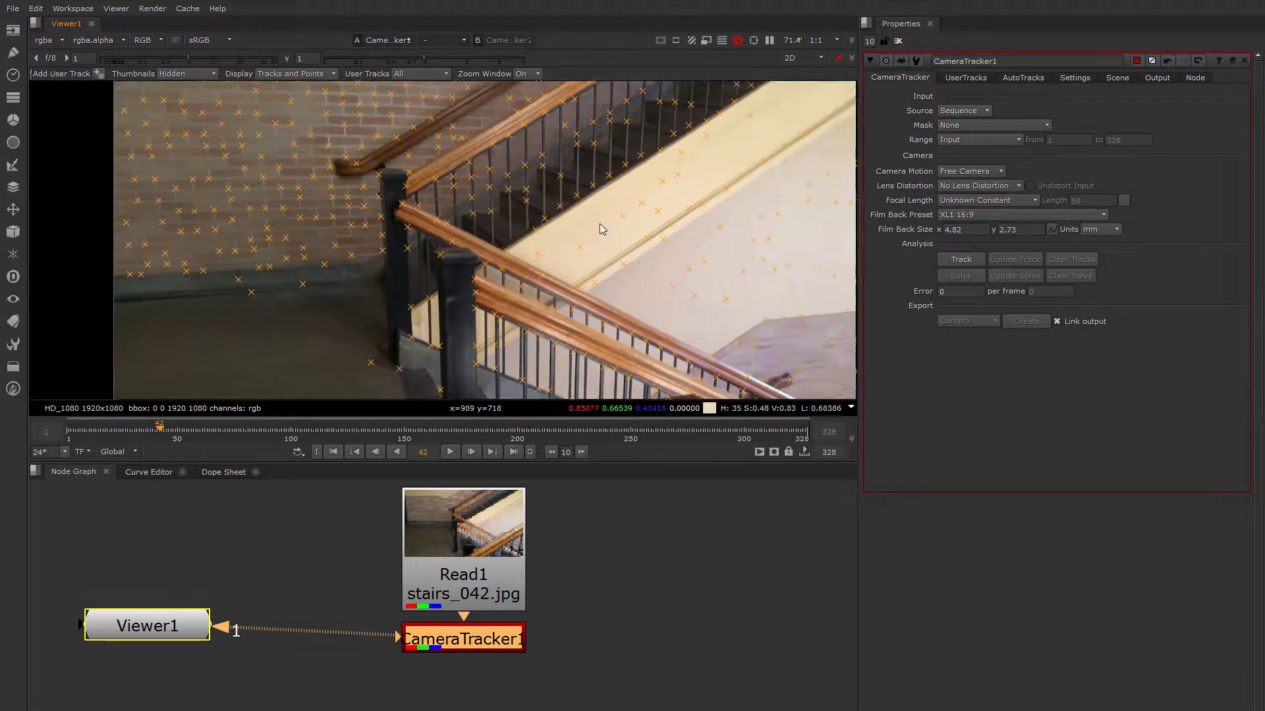
scroll(564, 230, "up", 3)
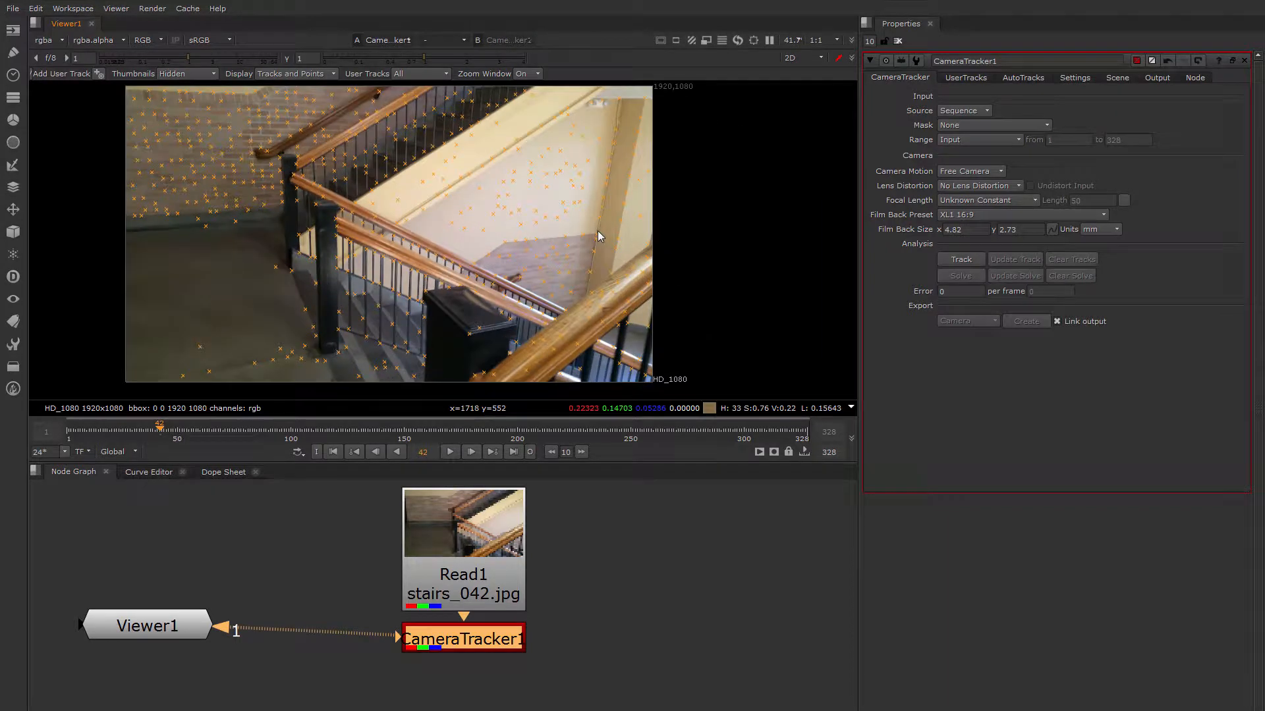
left_click(961, 260)
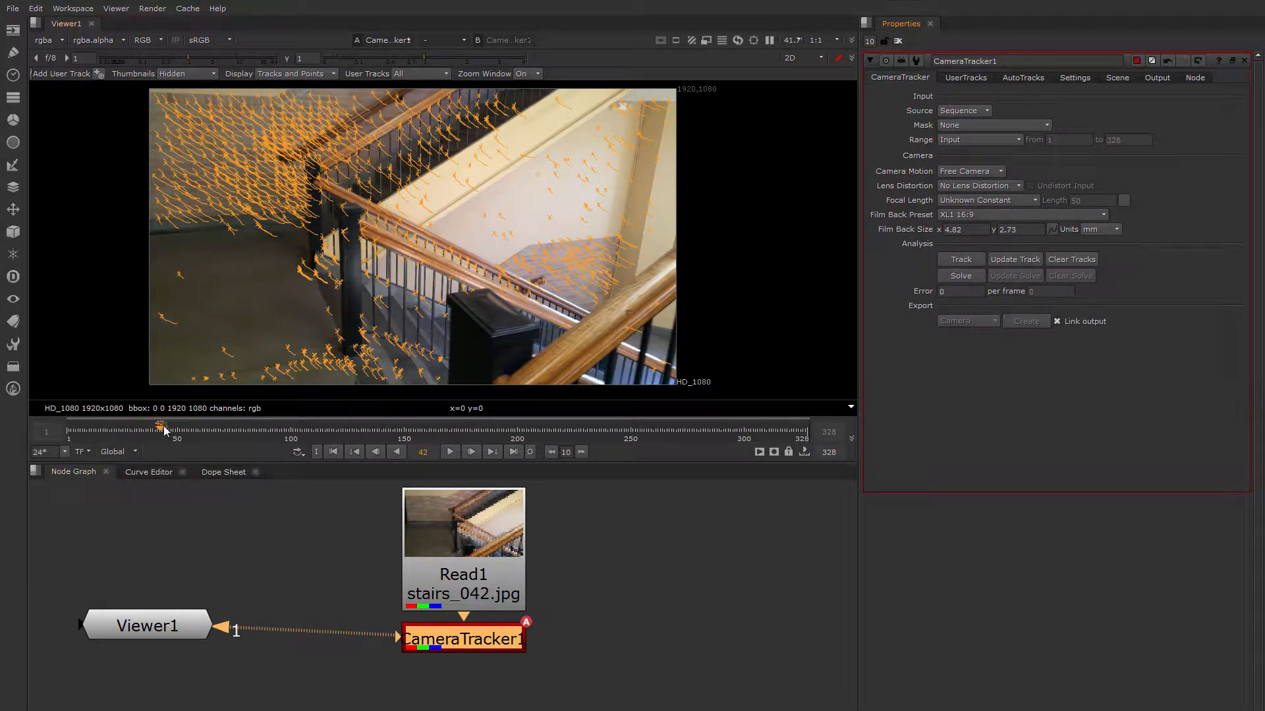
Examine the solved tracks across the staircase sequence together with the overall and per-frame solve error.
left_click_drag(161, 428, 407, 430)
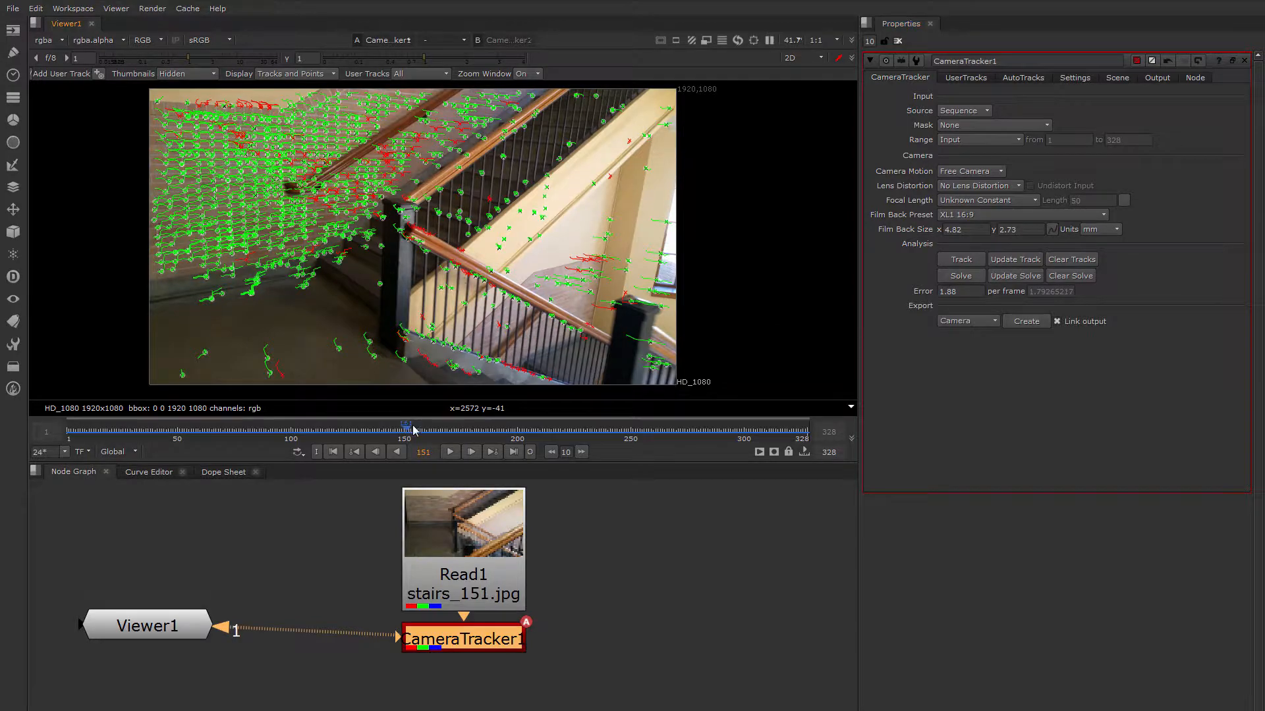
mouse_move(410, 430)
left_mouse_down()
mouse_move(541, 434)
mouse_move(395, 432)
left_mouse_up()
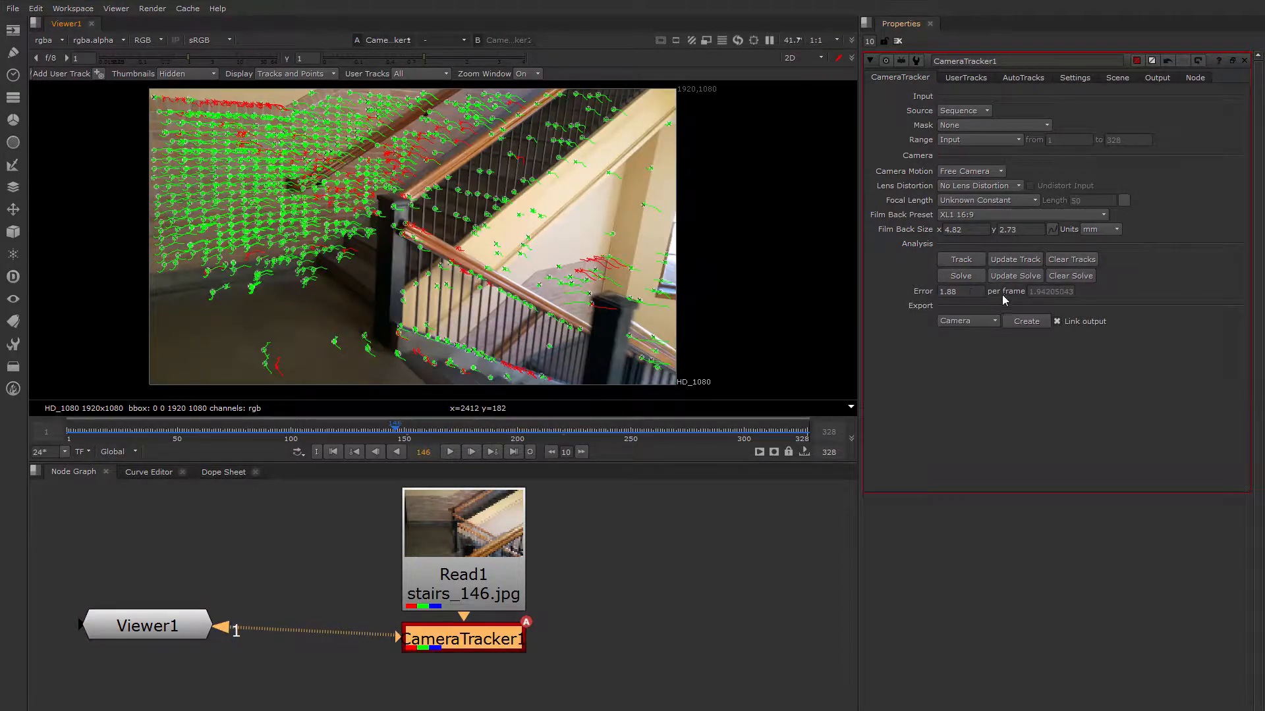
double_click(948, 291)
left_click_drag(962, 292, 938, 292)
left_click(963, 292)
double_click(962, 291)
left_click_drag(389, 426, 526, 431)
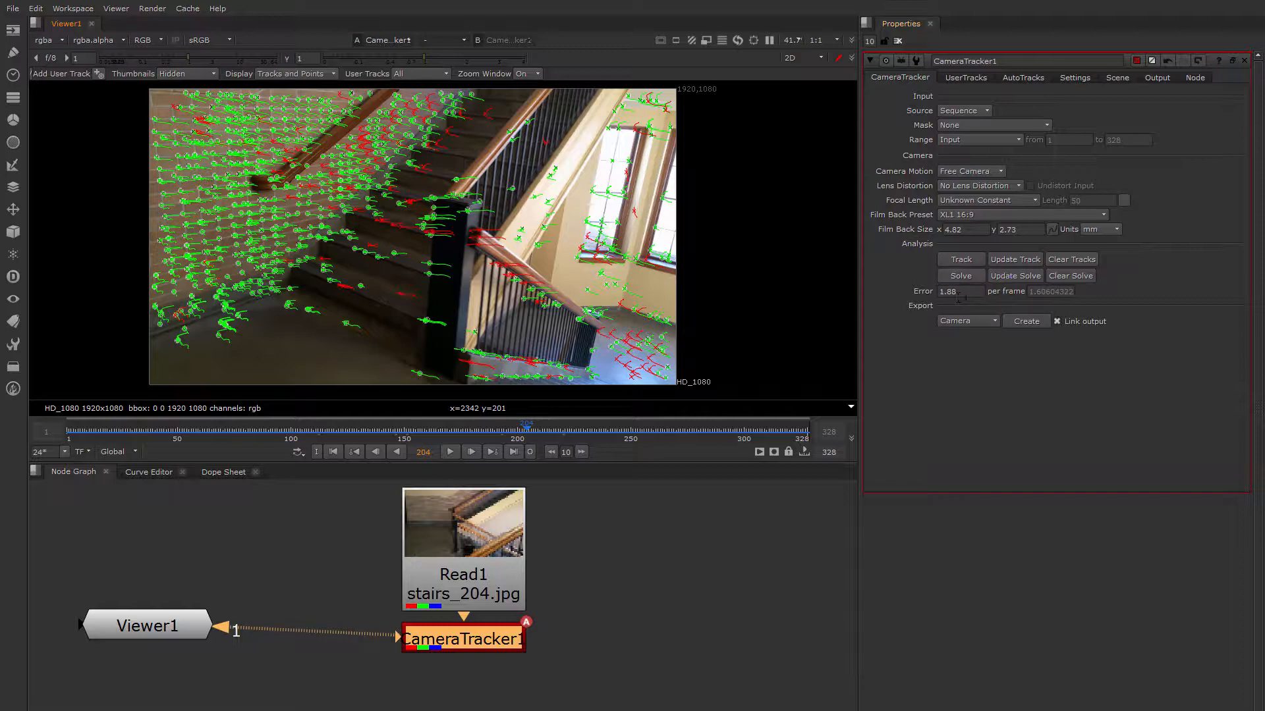
left_click_drag(517, 430, 412, 433)
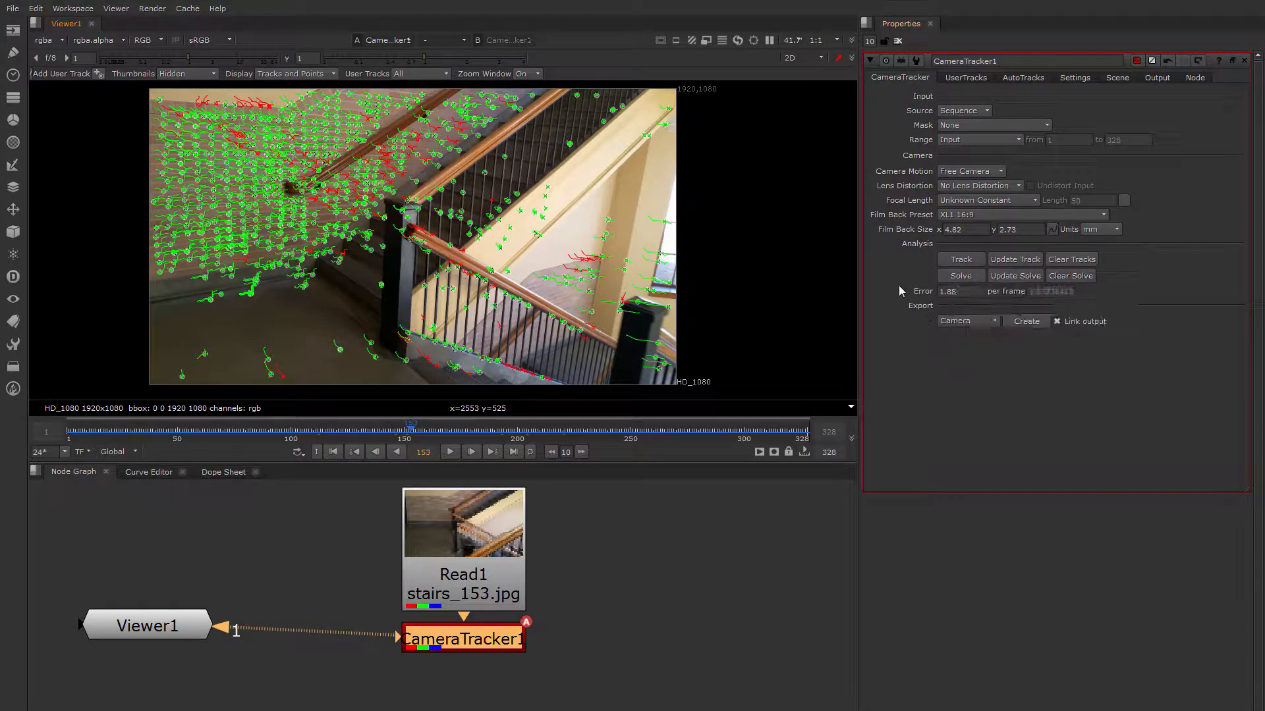
Lower the auto-tracks' Max Track Error to 2 and Max Error to 4, checking the rejected tracks on other frames.
left_click(1019, 80)
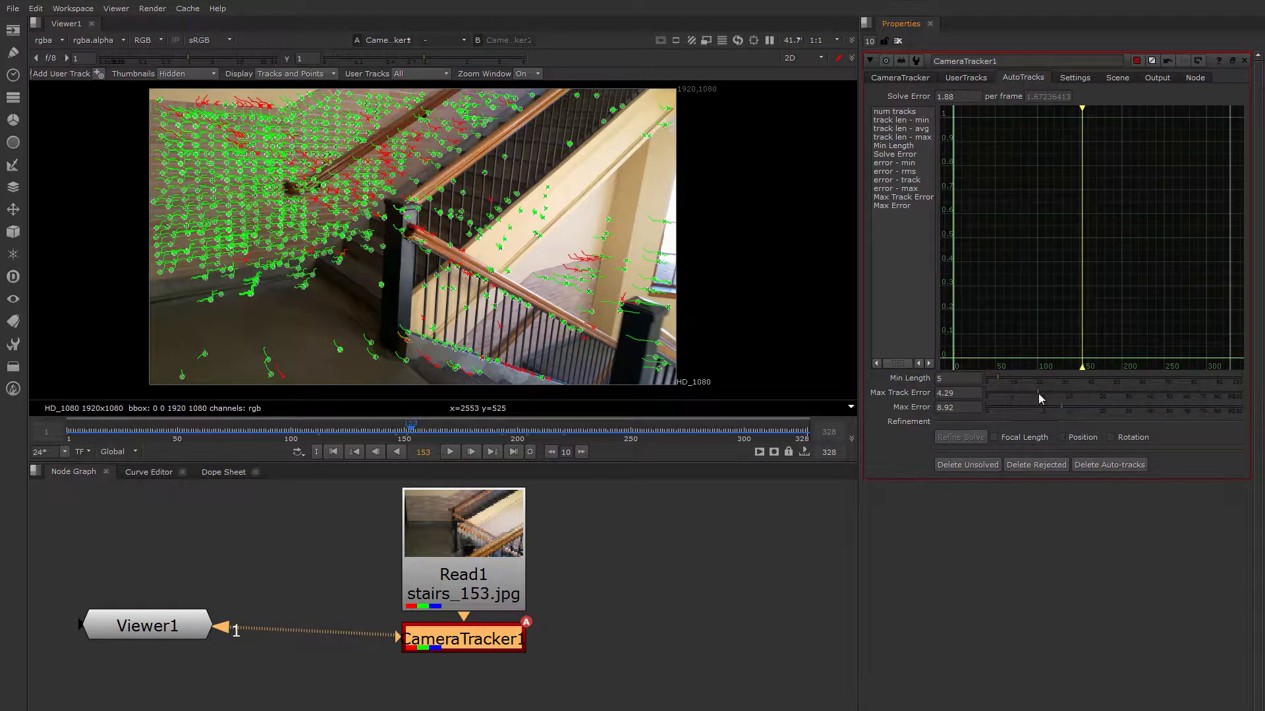
left_click_drag(1038, 393, 1021, 394)
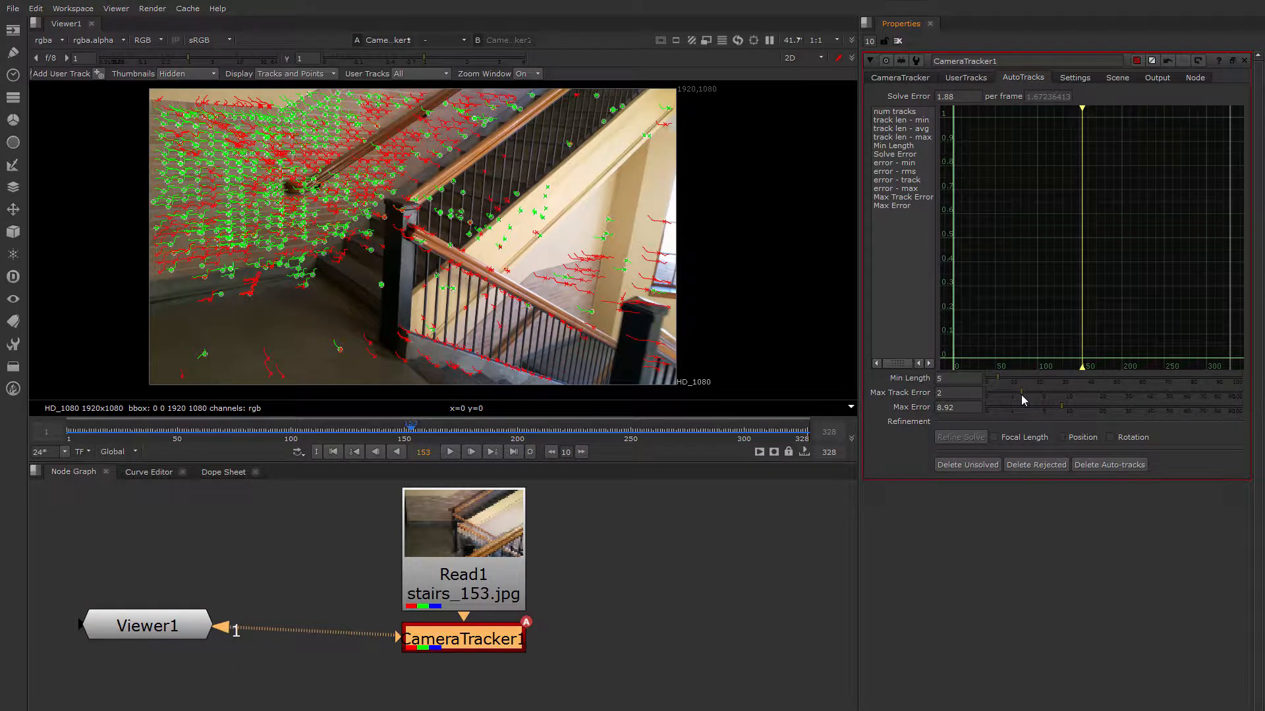
left_click_drag(1062, 409, 1037, 412)
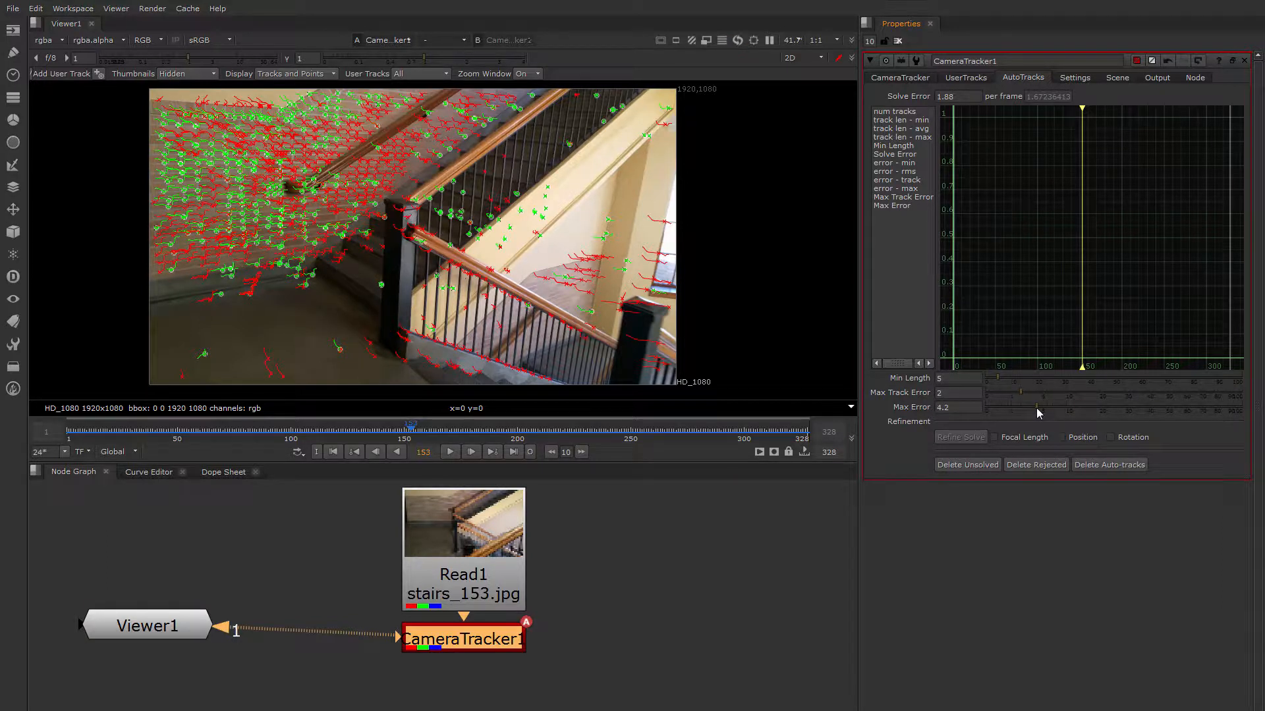
left_click(909, 80)
left_click_drag(393, 434, 475, 439)
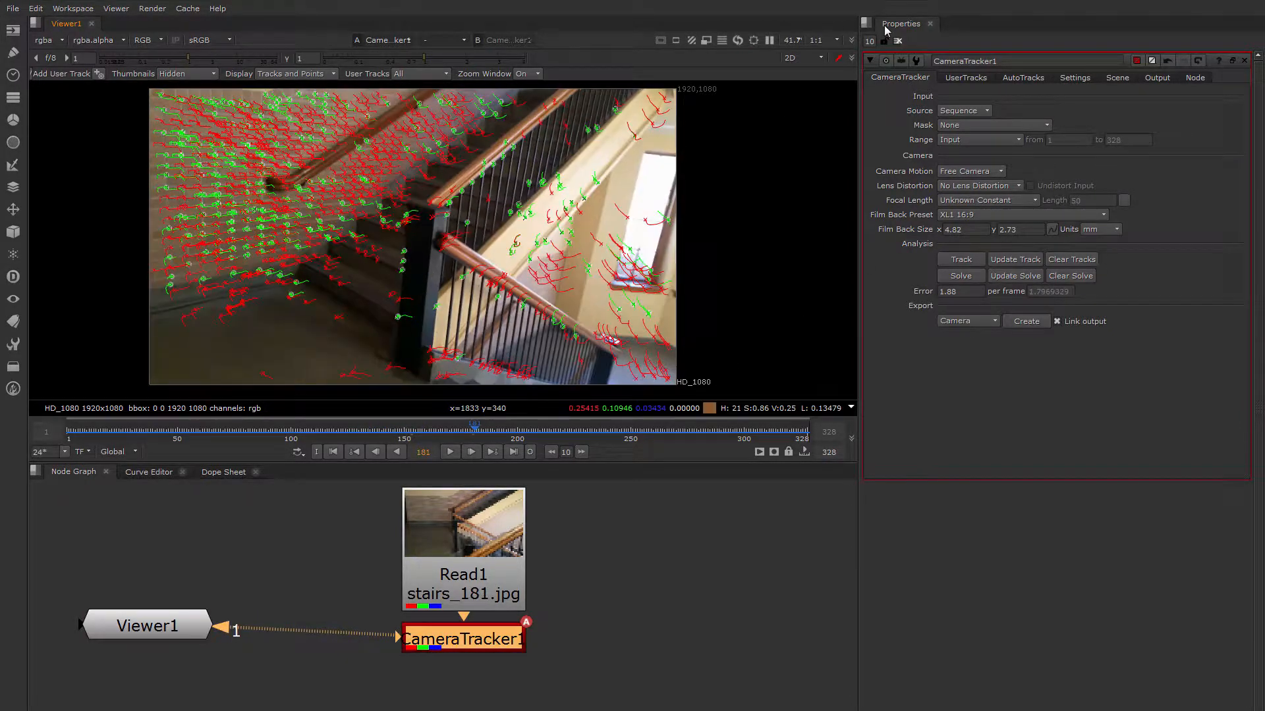
Set the auto-tracks' Max Error to 6 and permanently delete all rejected tracks.
left_click(1052, 85)
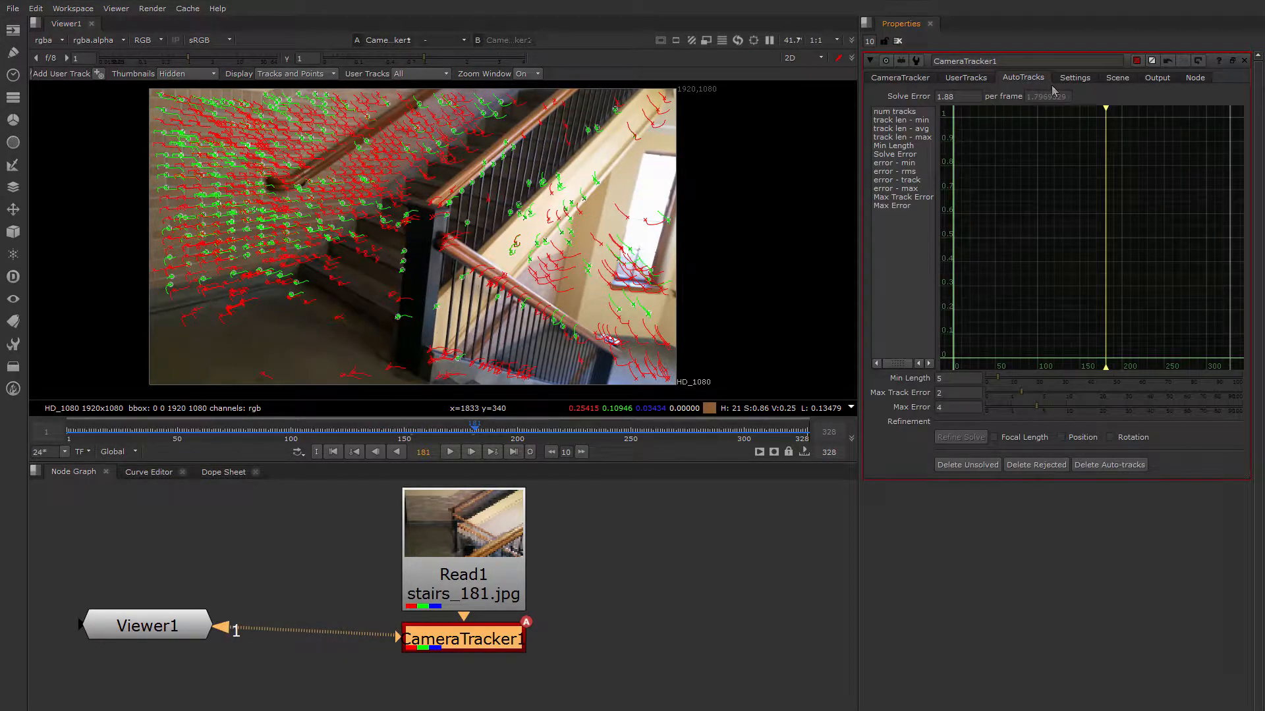
left_click_drag(1036, 406, 1047, 406)
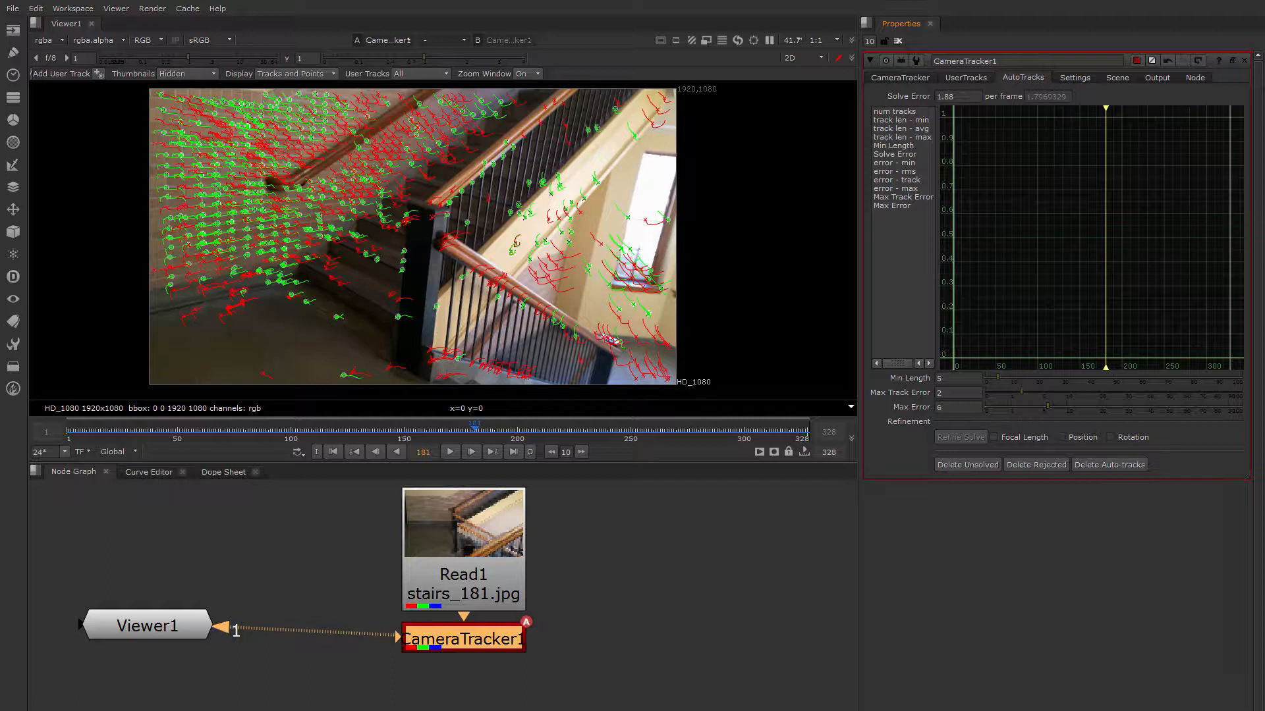
left_click(1036, 465)
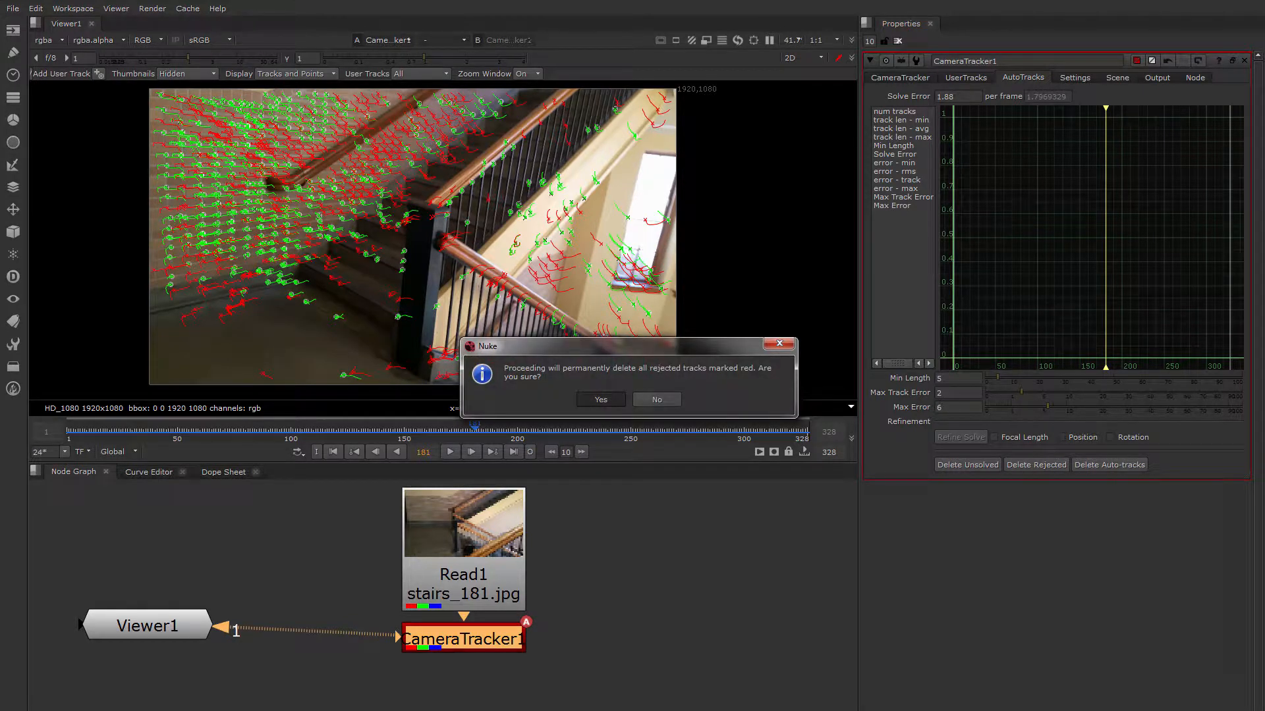
left_click(601, 399)
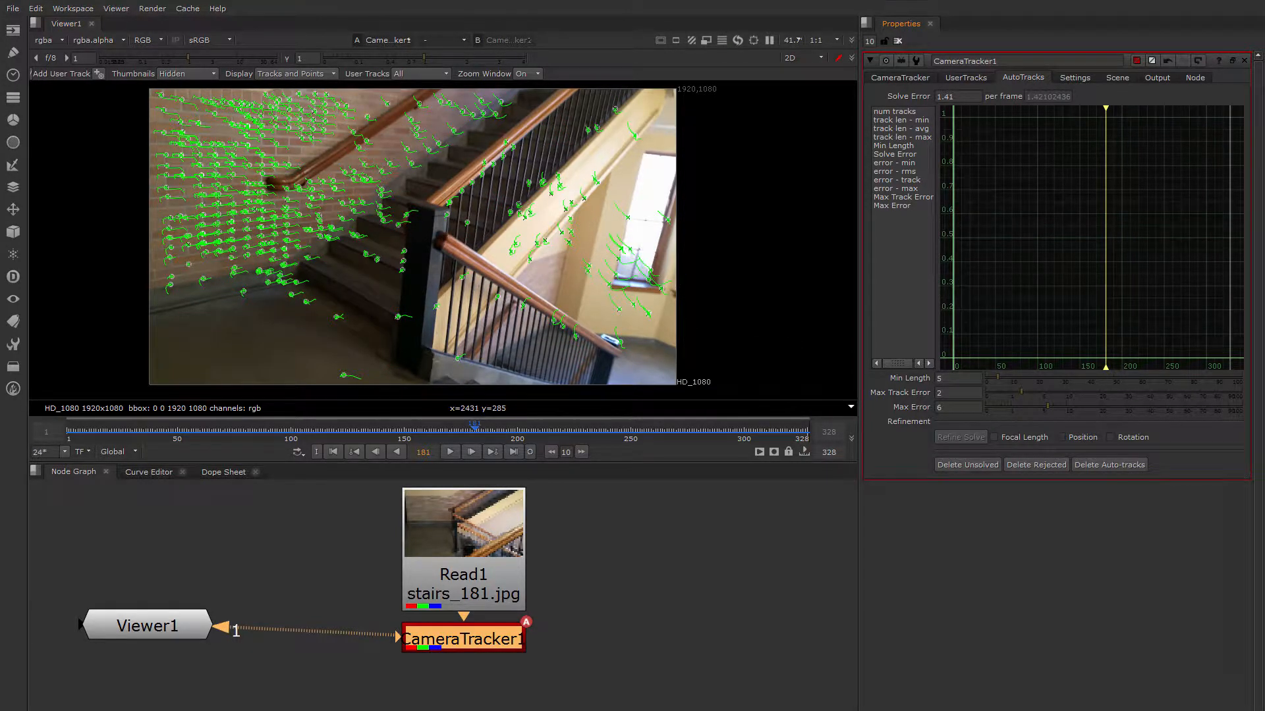
Examine the remaining tracks and the solve error throughout the sequence, and look over the user tracks list.
left_click(899, 78)
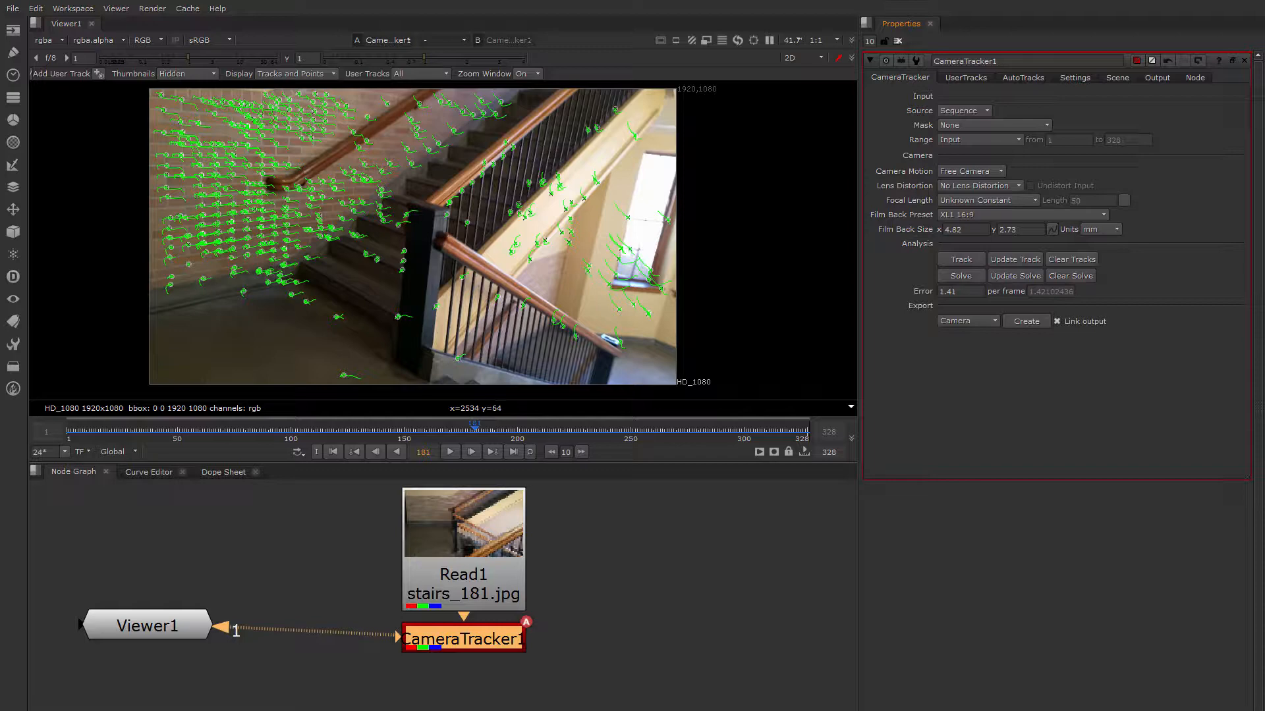
left_click_drag(474, 430, 677, 430)
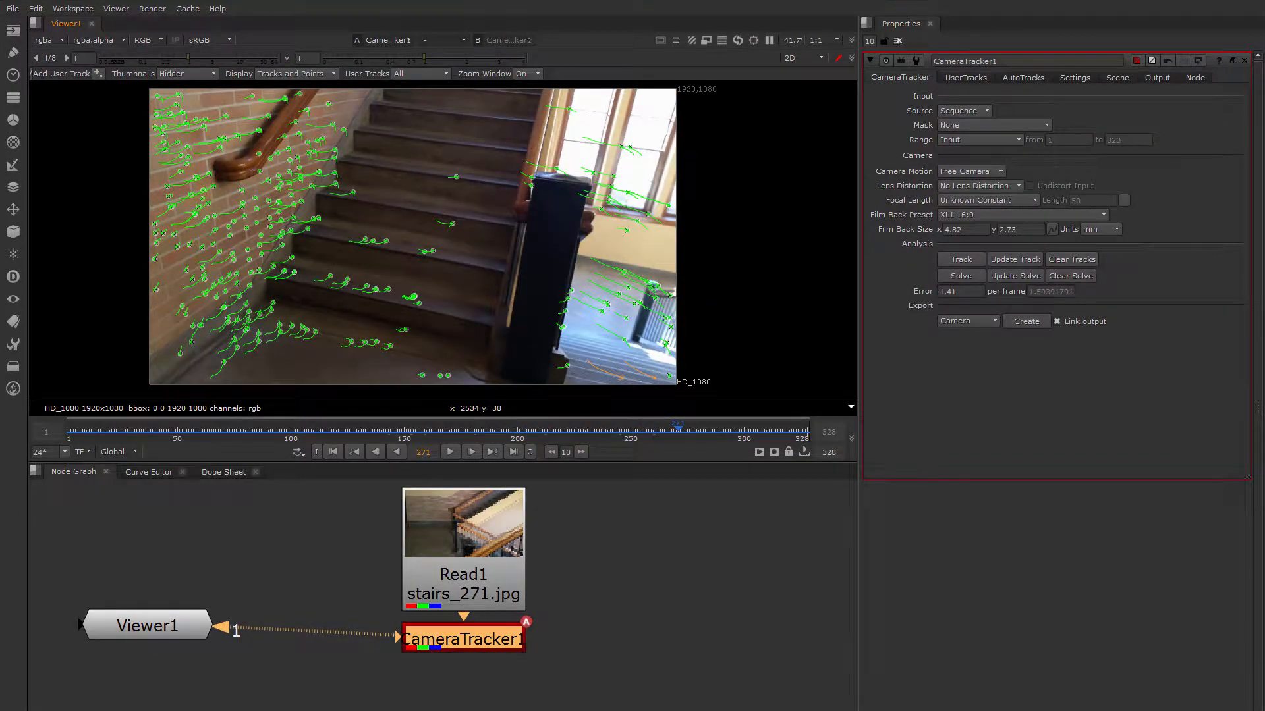
left_click_drag(676, 430, 191, 430)
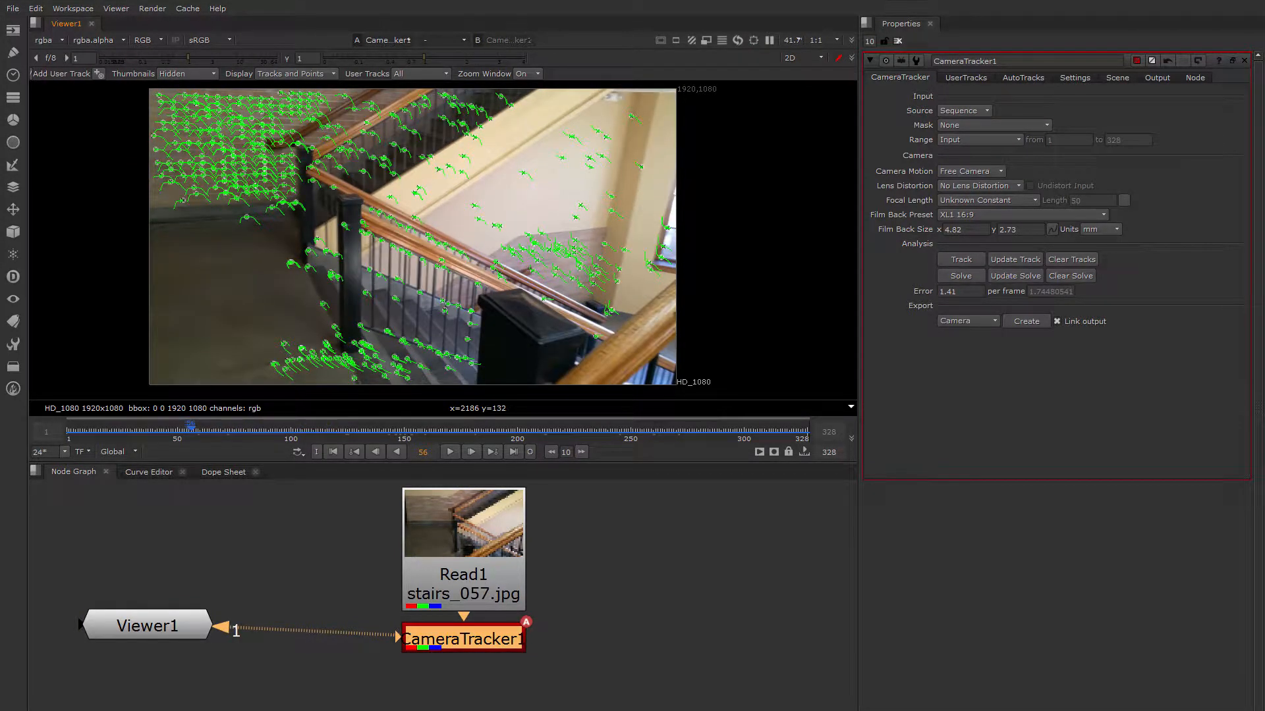
left_click_drag(191, 430, 309, 430)
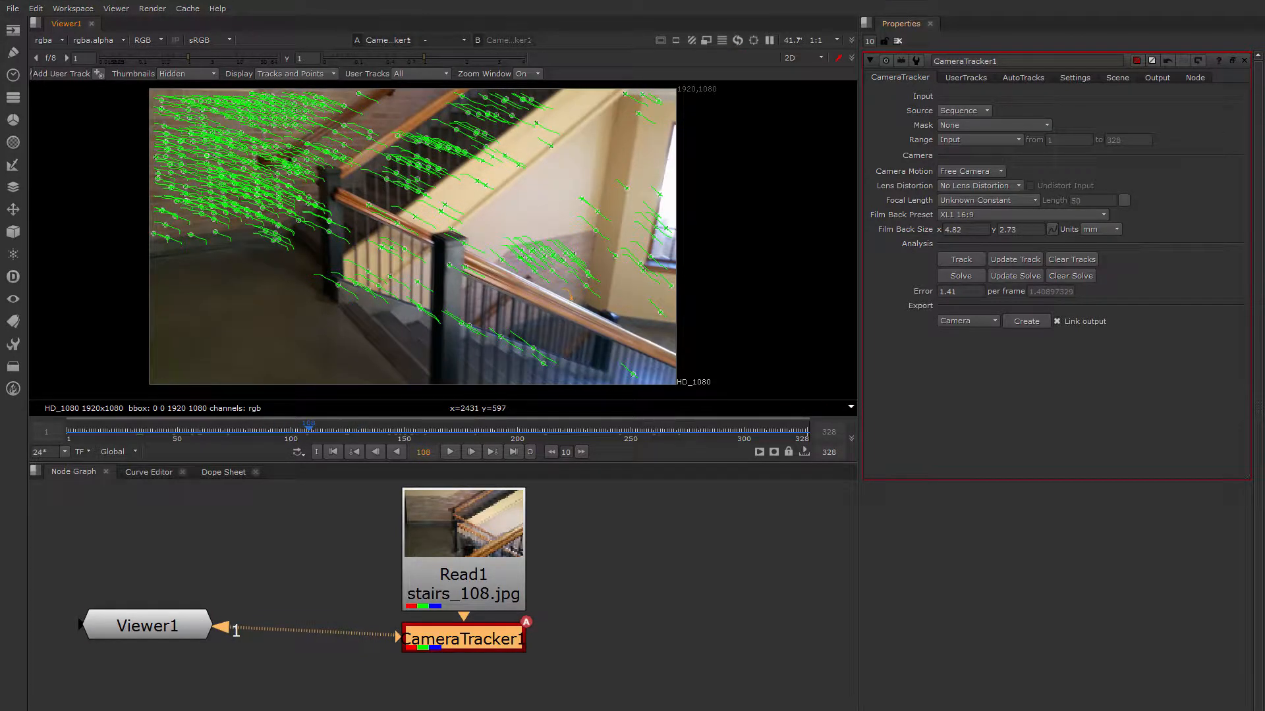
left_click(965, 77)
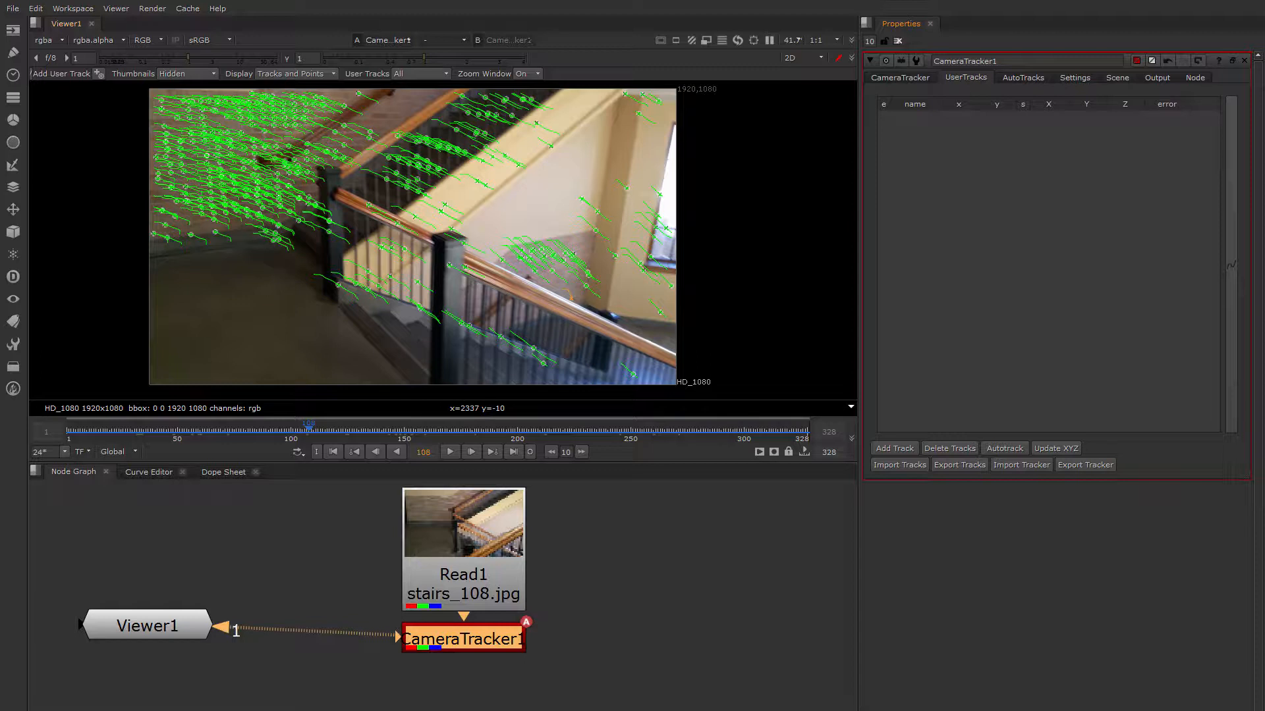
left_click(899, 78)
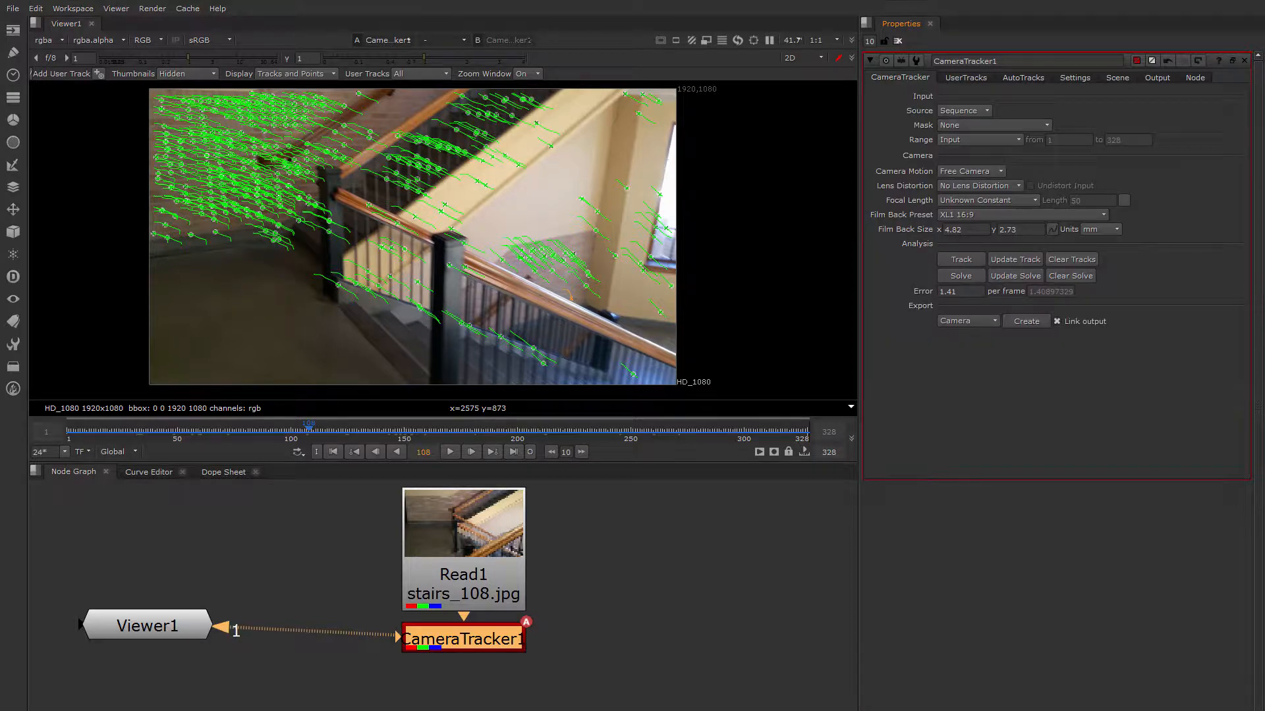
left_click_drag(308, 430, 168, 431)
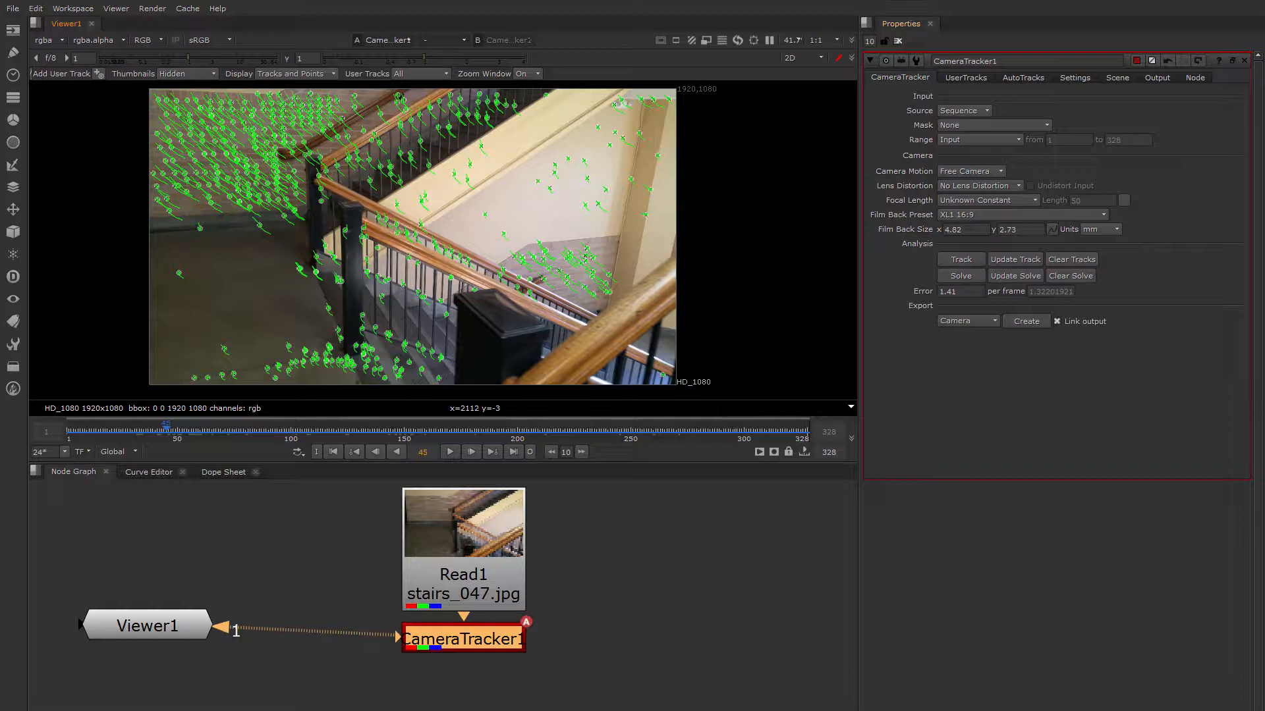
Export the camera solve as a Scene+ node setup with its output linked to the tracker.
left_click(967, 321)
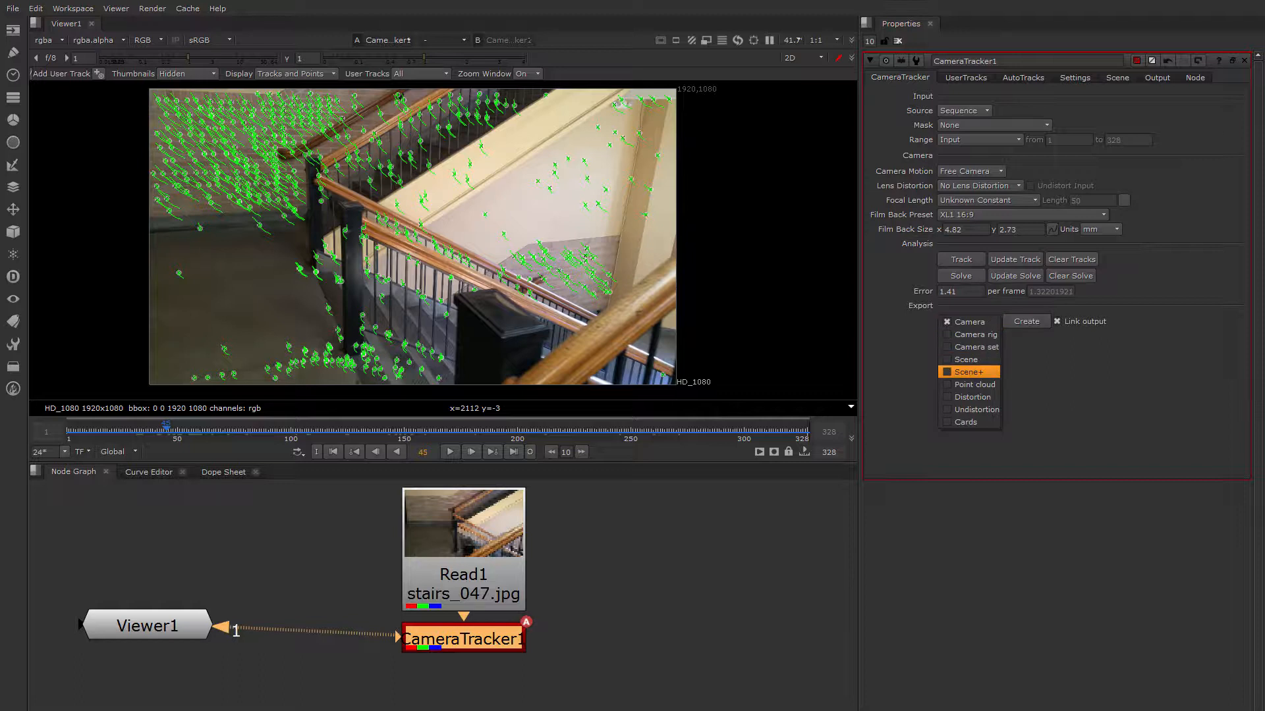
left_click(968, 372)
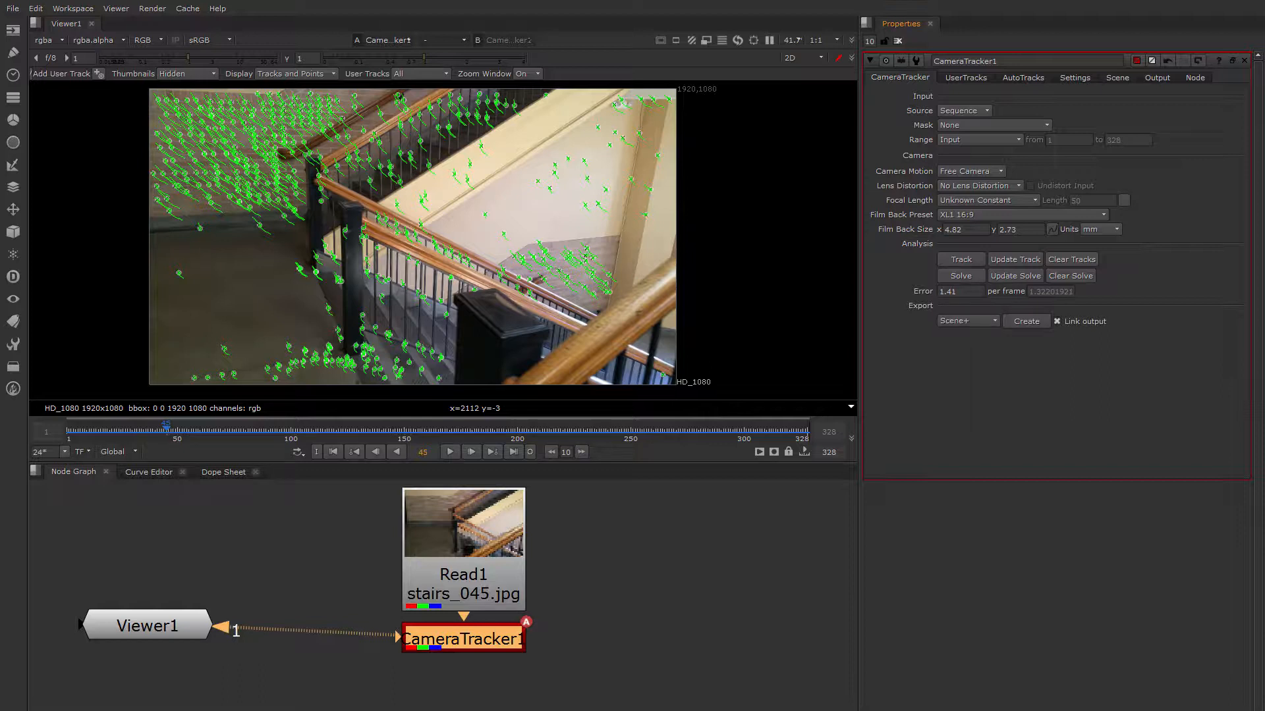
scroll(438, 487, "down", 5)
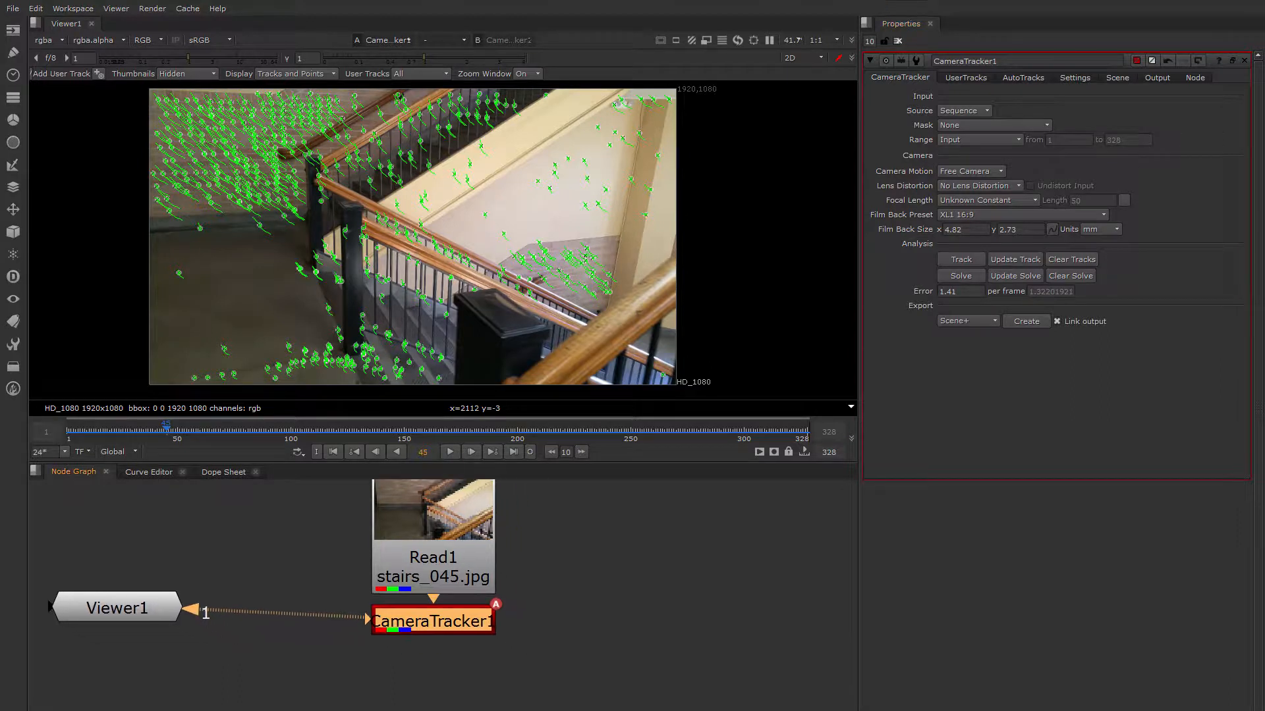
middle_click_drag(443, 580, 442, 579)
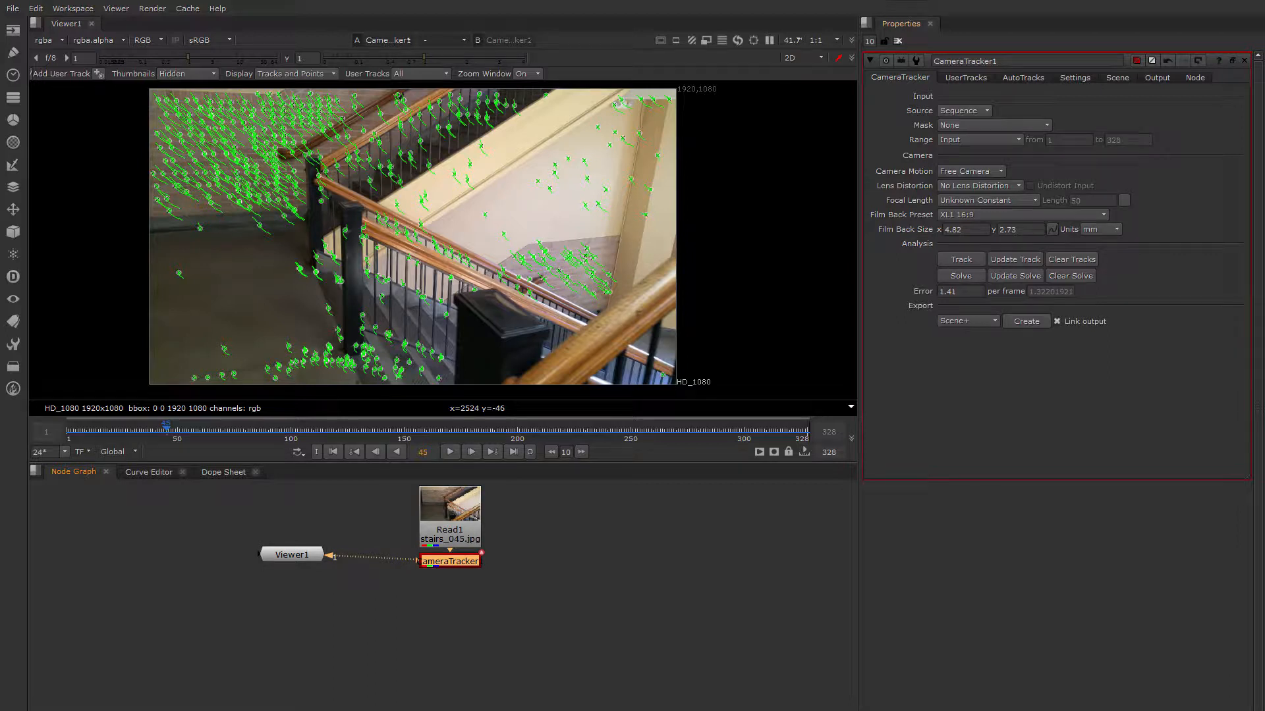
left_click(1026, 320)
Spread out the node graph by moving the ScanlineRender node lower and the camera and Viewer1 nodes further outward.
scroll(572, 627, "down", 2)
middle_click_drag(572, 627, 567, 541)
left_click_drag(483, 628, 482, 653)
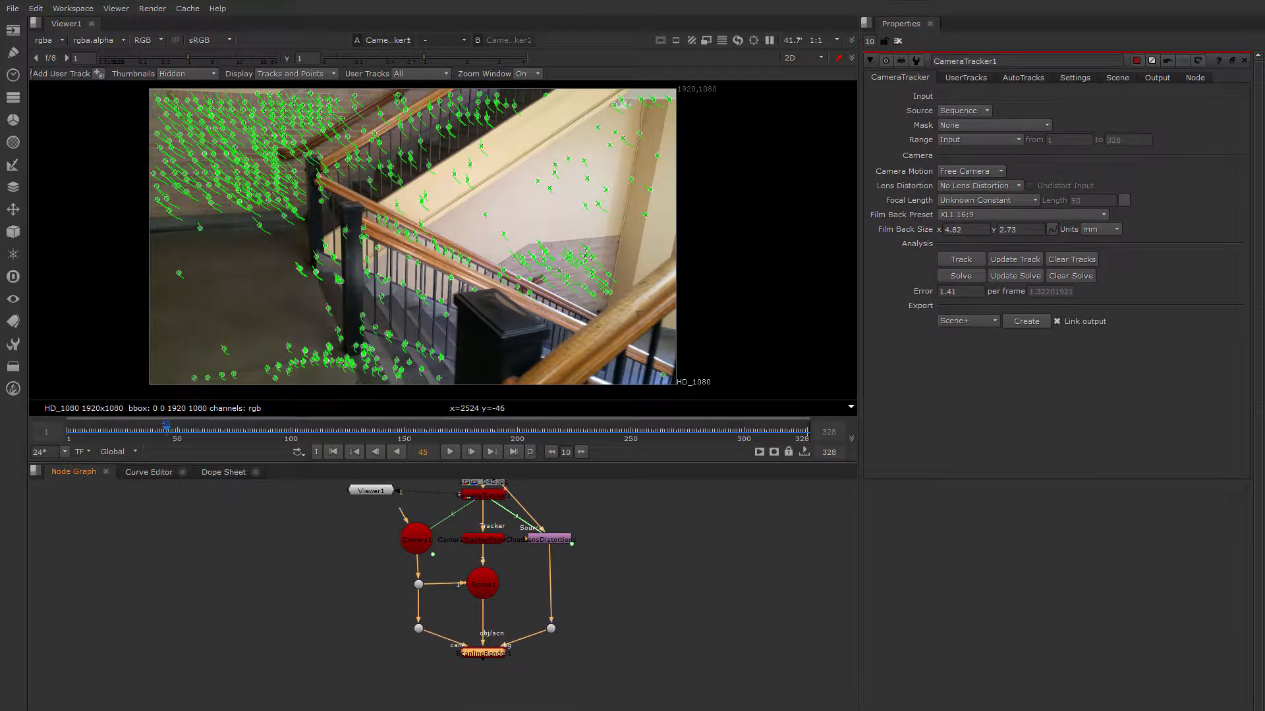
left_click_drag(416, 540, 394, 535)
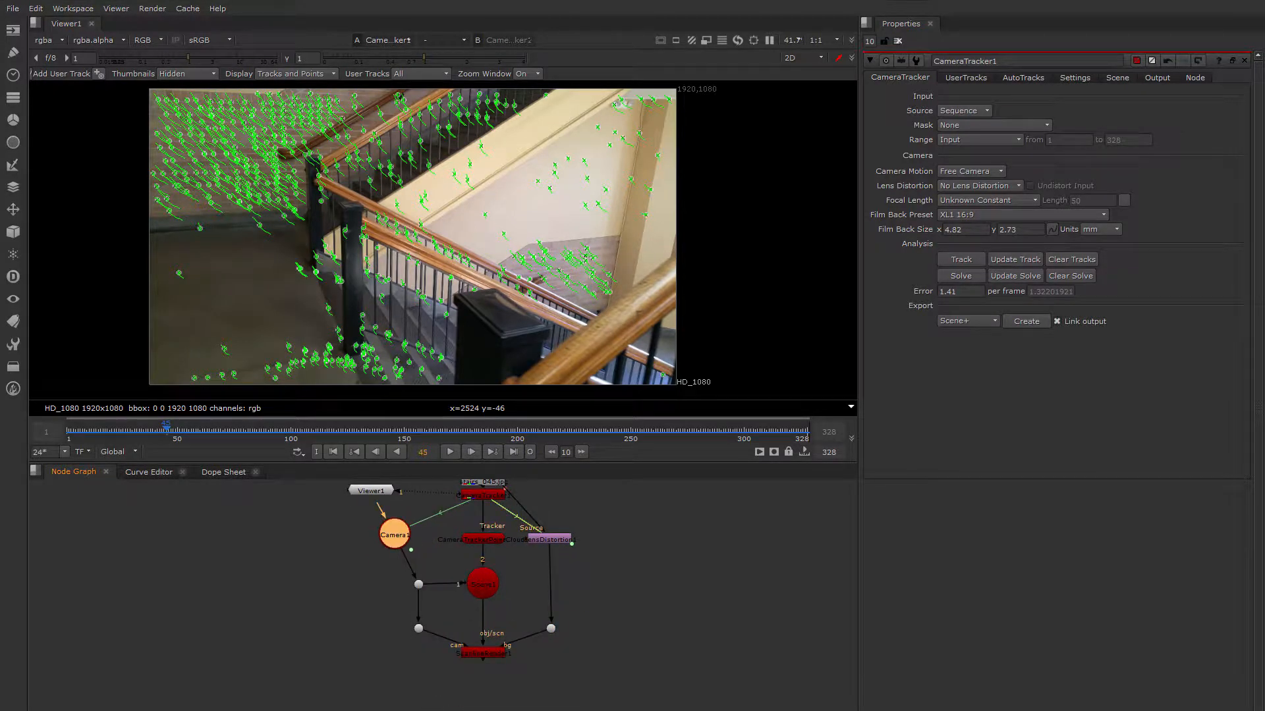
middle_click_drag(394, 535, 396, 553)
left_click_drag(374, 510, 320, 514)
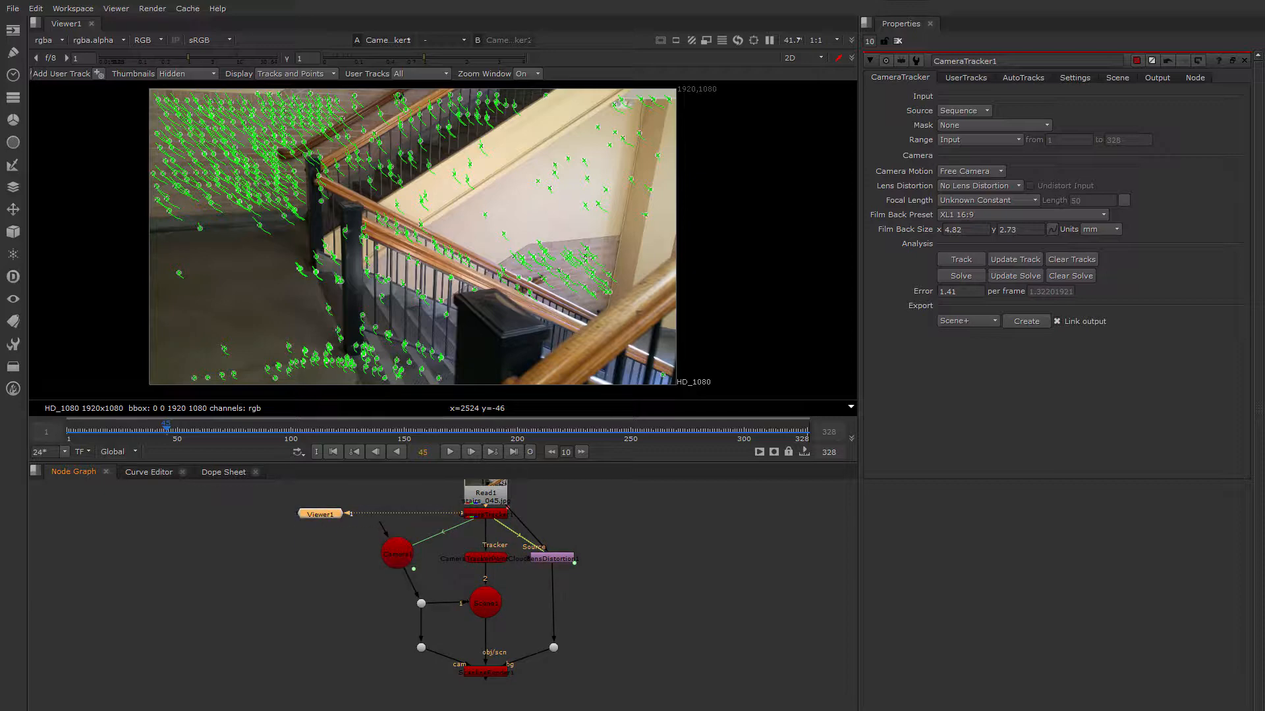
left_click(485, 558)
middle_click_drag(486, 558, 501, 526)
left_click(501, 639)
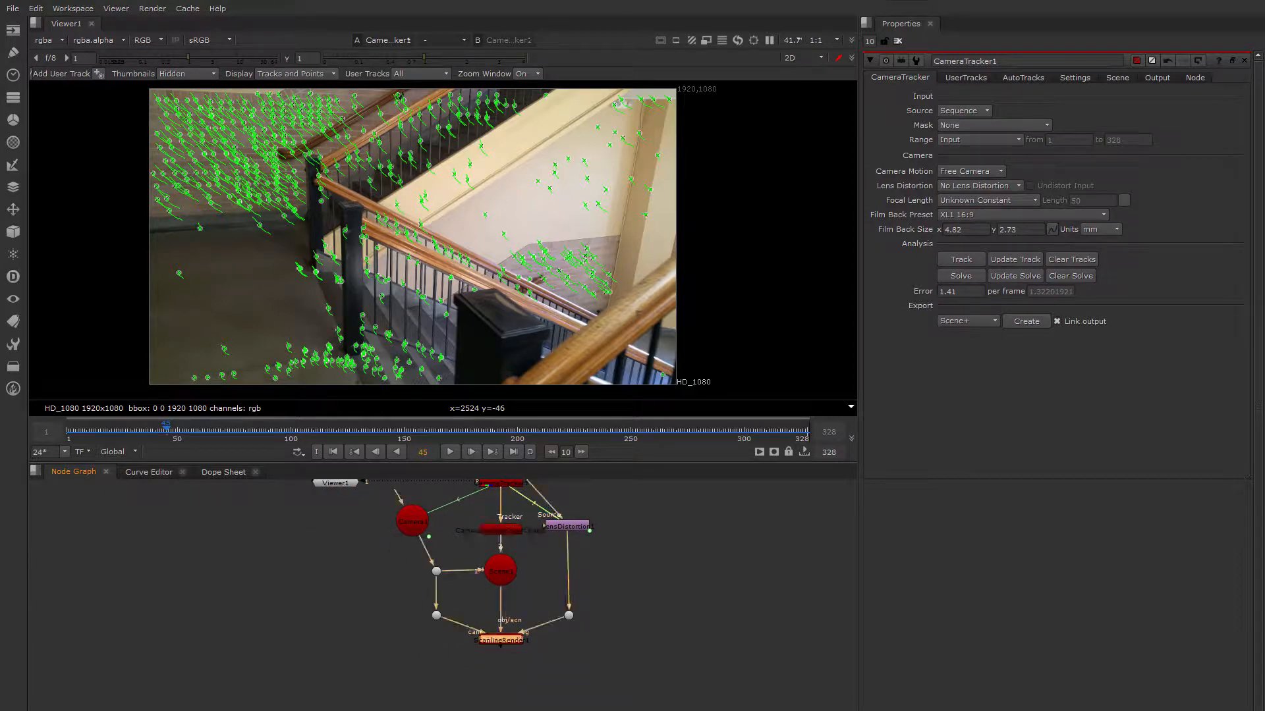
Display the exported Scene node in the 3D viewer and examine the point cloud and camera motion from several angles.
left_click_drag(500, 570, 500, 585)
key("1")
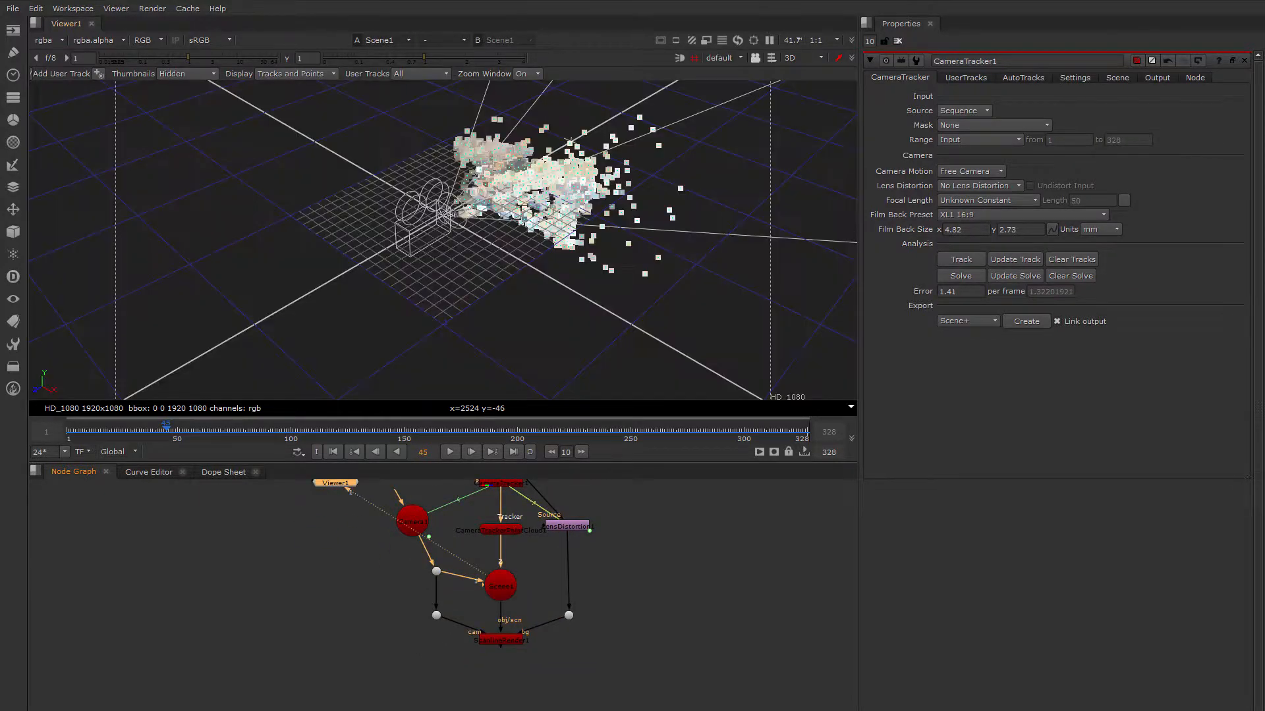
left_click_drag(396, 277, 586, 198, "ctrl")
scroll(237, 185, "up", 5)
left_click_drag(238, 185, 403, 181, "ctrl")
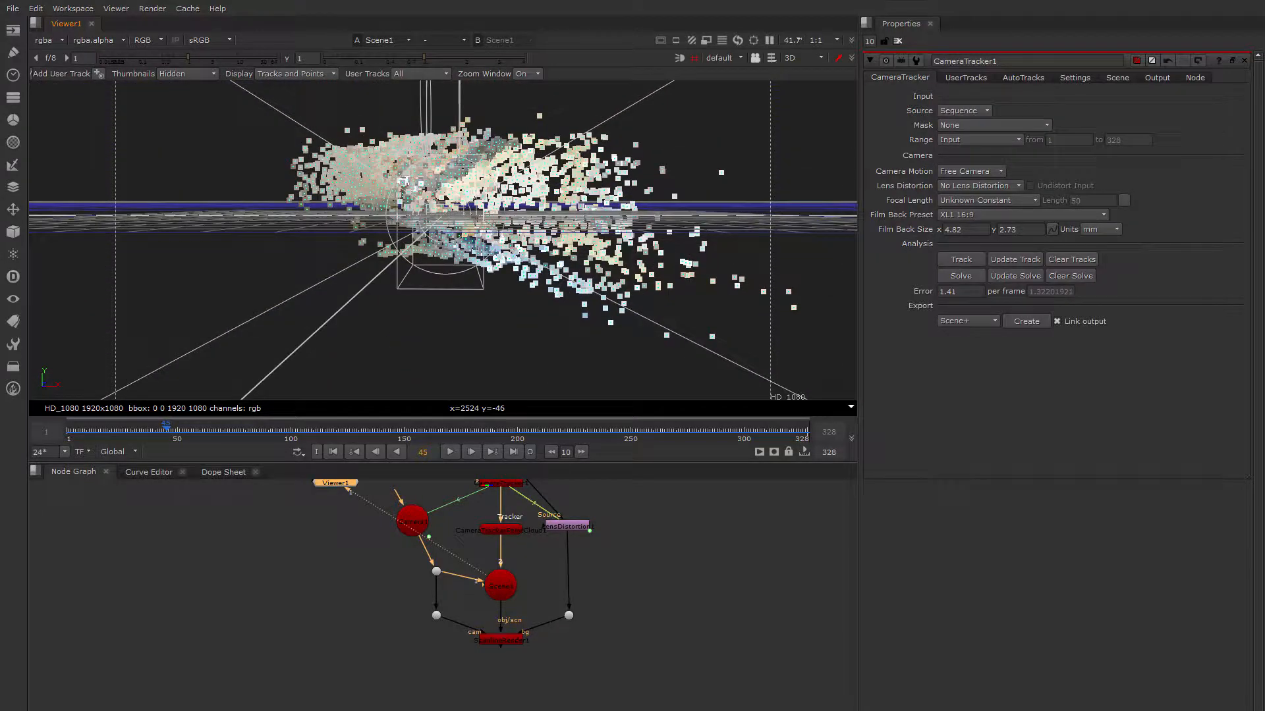
left_click_drag(166, 431, 580, 431)
mouse_move(369, 191)
left_mouse_down("ctrl")
mouse_move(497, 221)
mouse_move(534, 212)
mouse_move(566, 230)
mouse_move(579, 264)
mouse_move(532, 311)
mouse_move(438, 295)
mouse_move(372, 208)
mouse_move(435, 199)
mouse_move(433, 253)
mouse_move(410, 298)
mouse_move(361, 291)
mouse_move(521, 288)
mouse_move(448, 227)
mouse_move(349, 184)
left_mouse_up("ctrl")
scroll(407, 290, "down", 3)
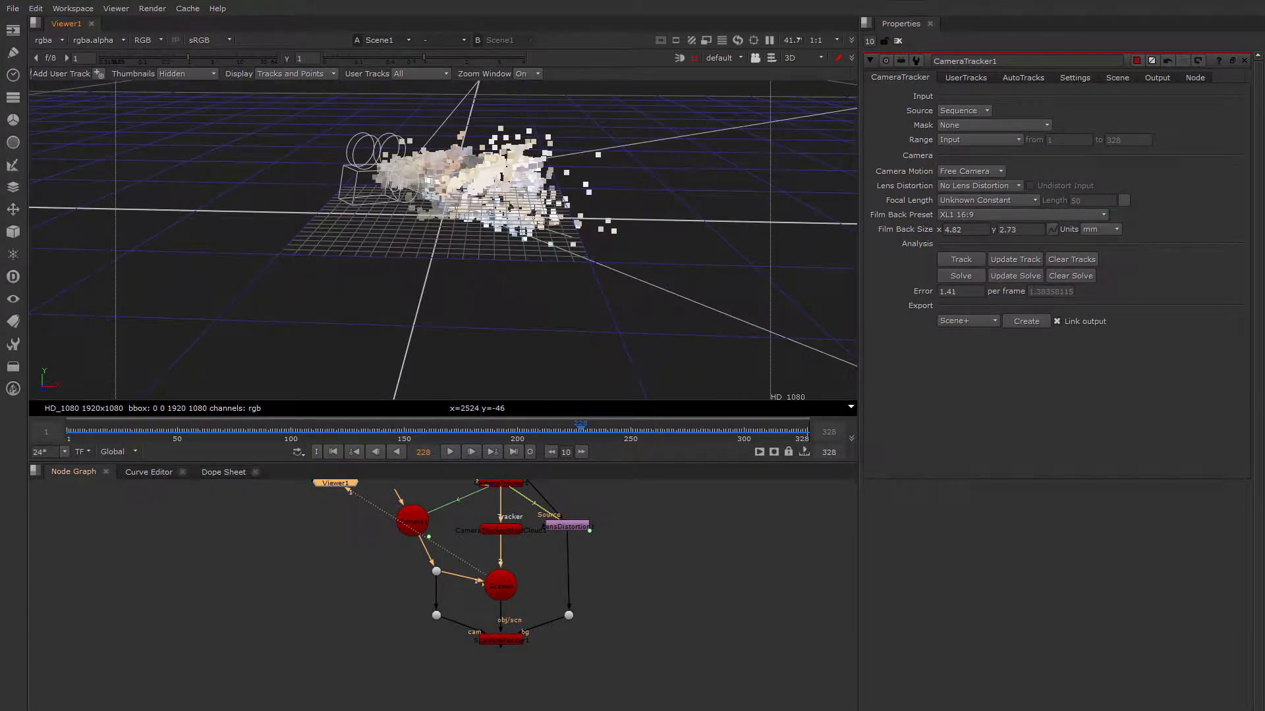
Display the CameraTracker output at frame 7 and select the track points on the landing floor.
middle_click_drag(459, 537, 402, 575)
left_click(443, 519)
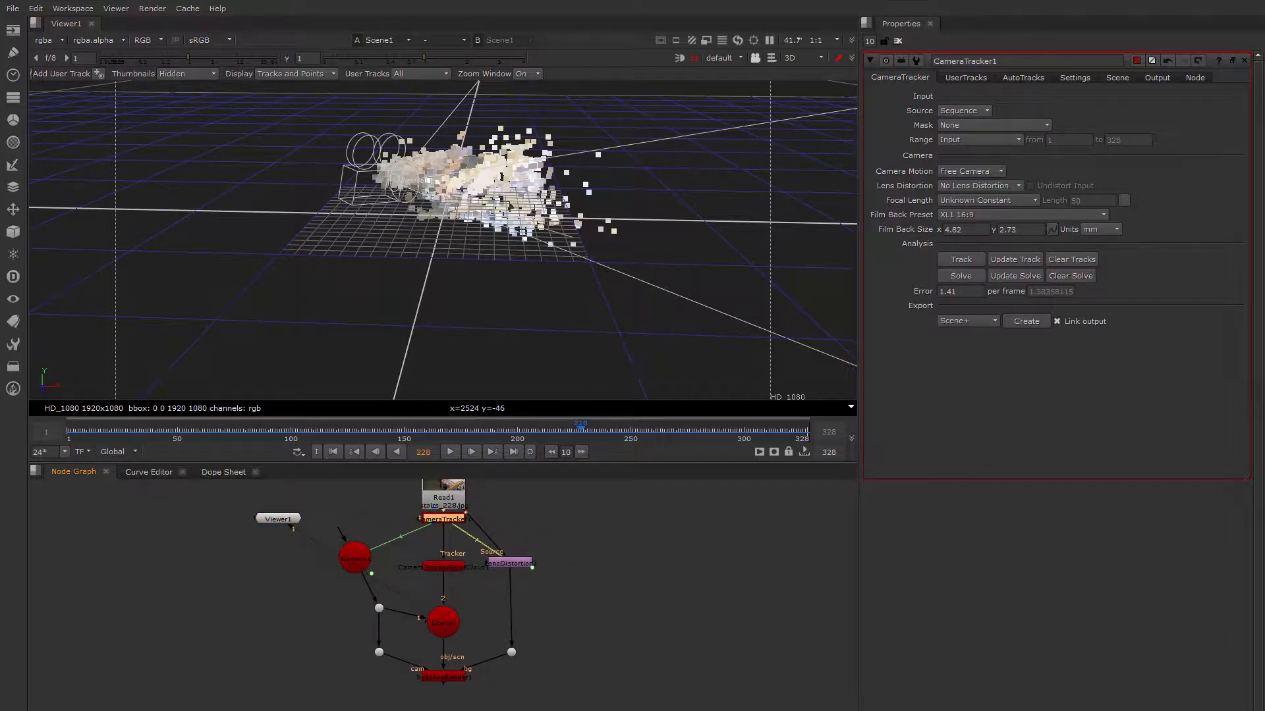
key("1")
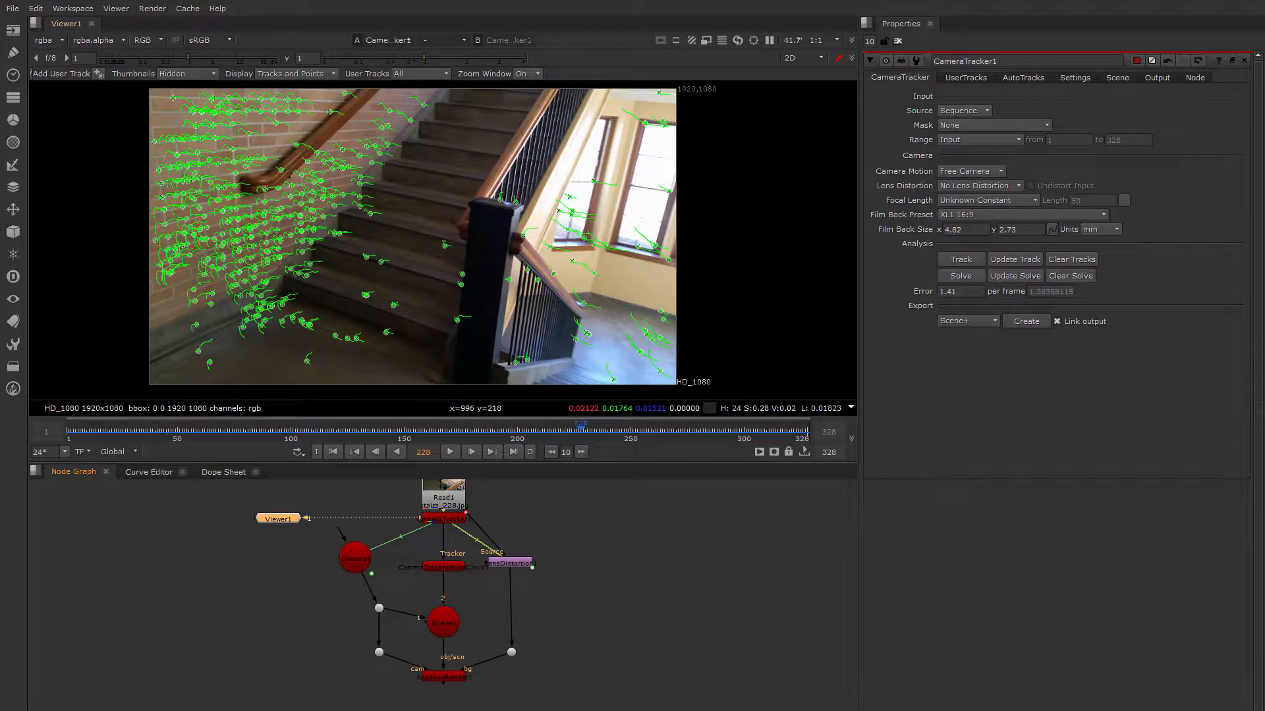
left_click_drag(233, 429, 82, 429)
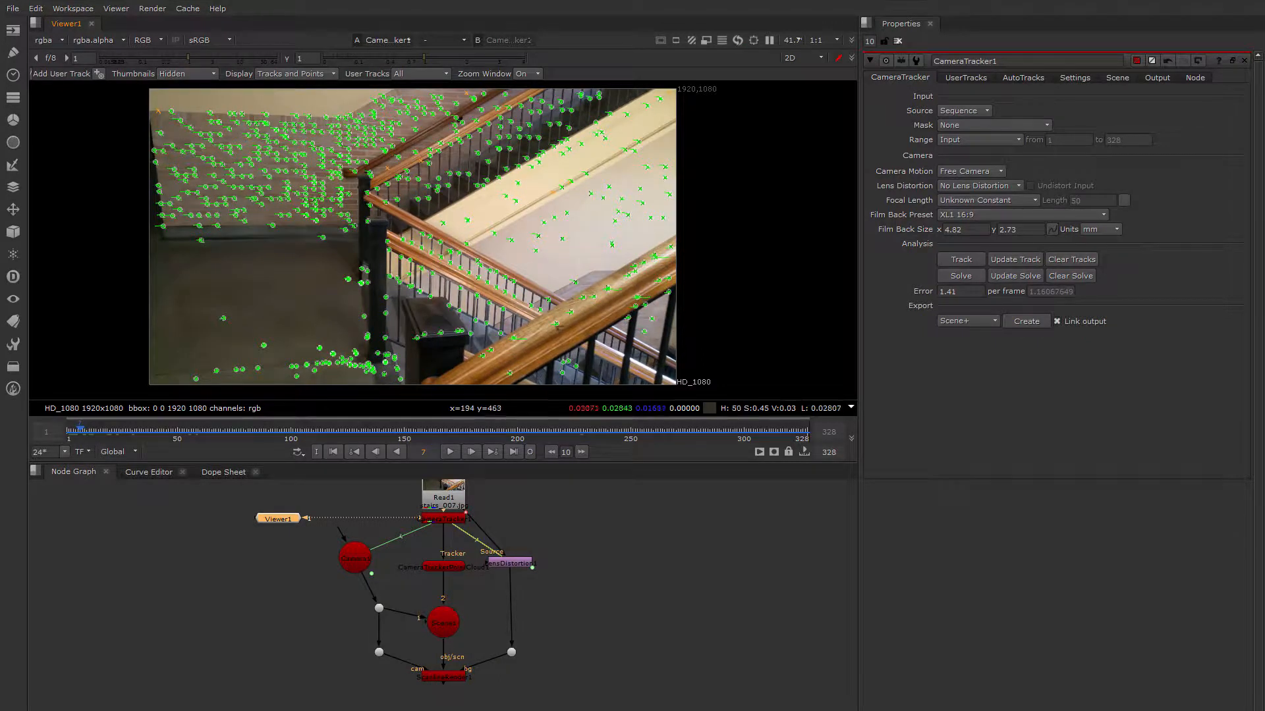
left_click_drag(186, 236, 359, 385)
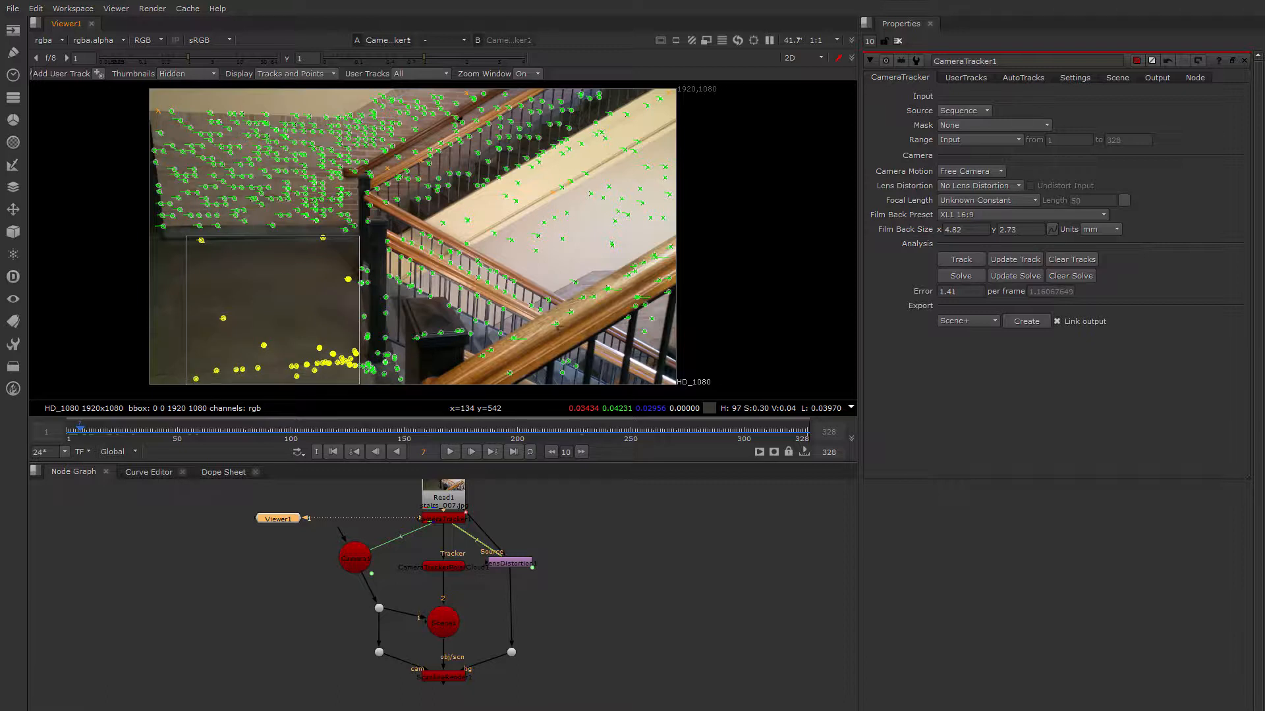
left_click_drag(359, 385, 356, 385)
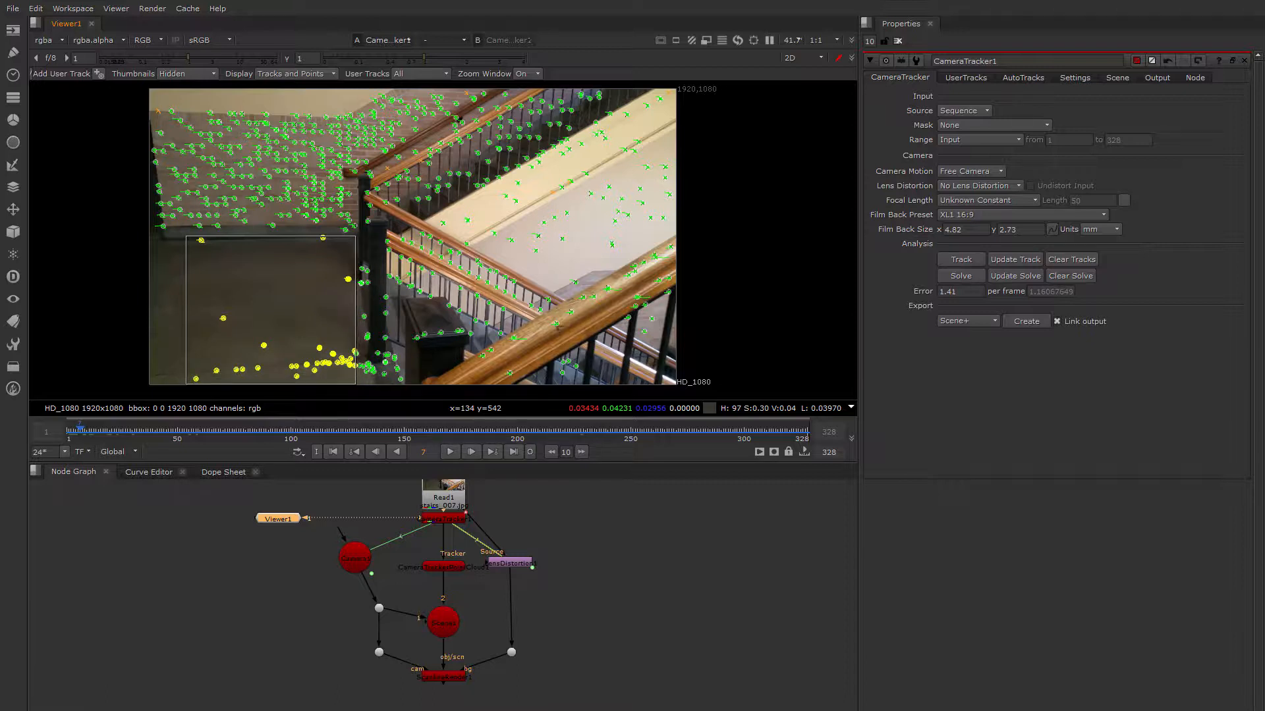
left_click_drag(187, 236, 187, 236)
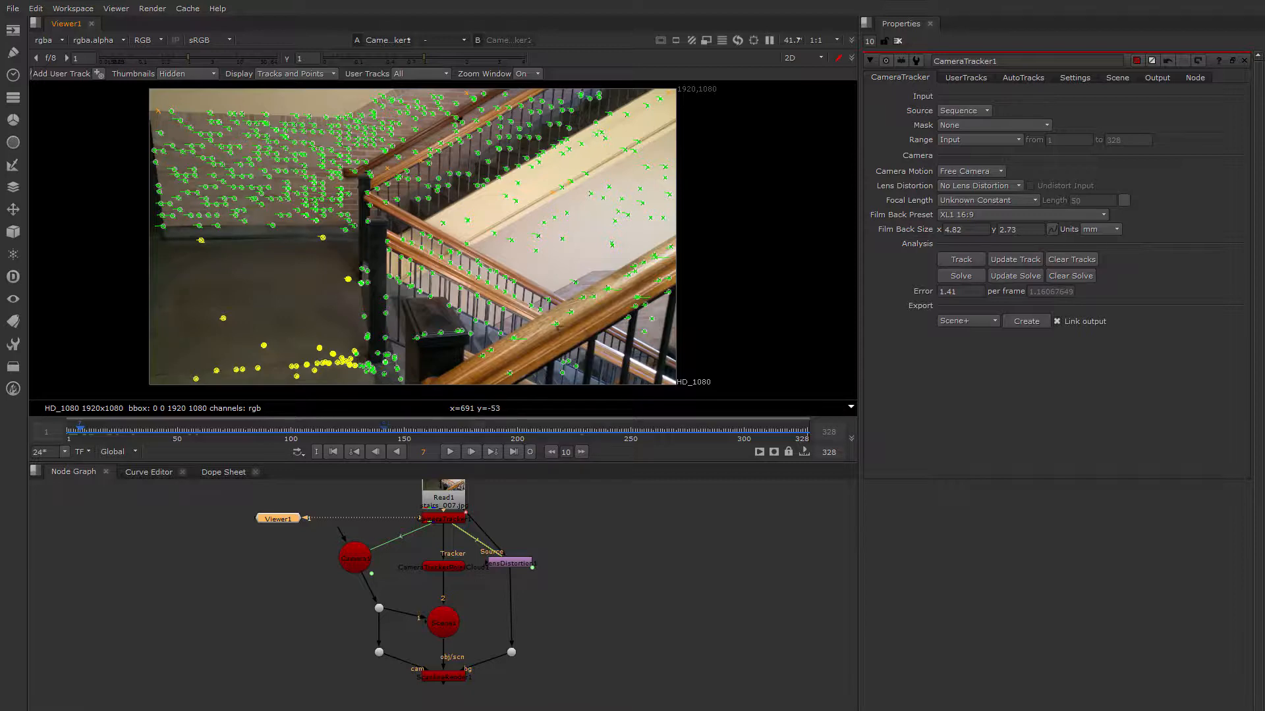
Return to frame 1 and set the ground plane to the selected floor tracks.
left_click_drag(455, 432, 67, 432)
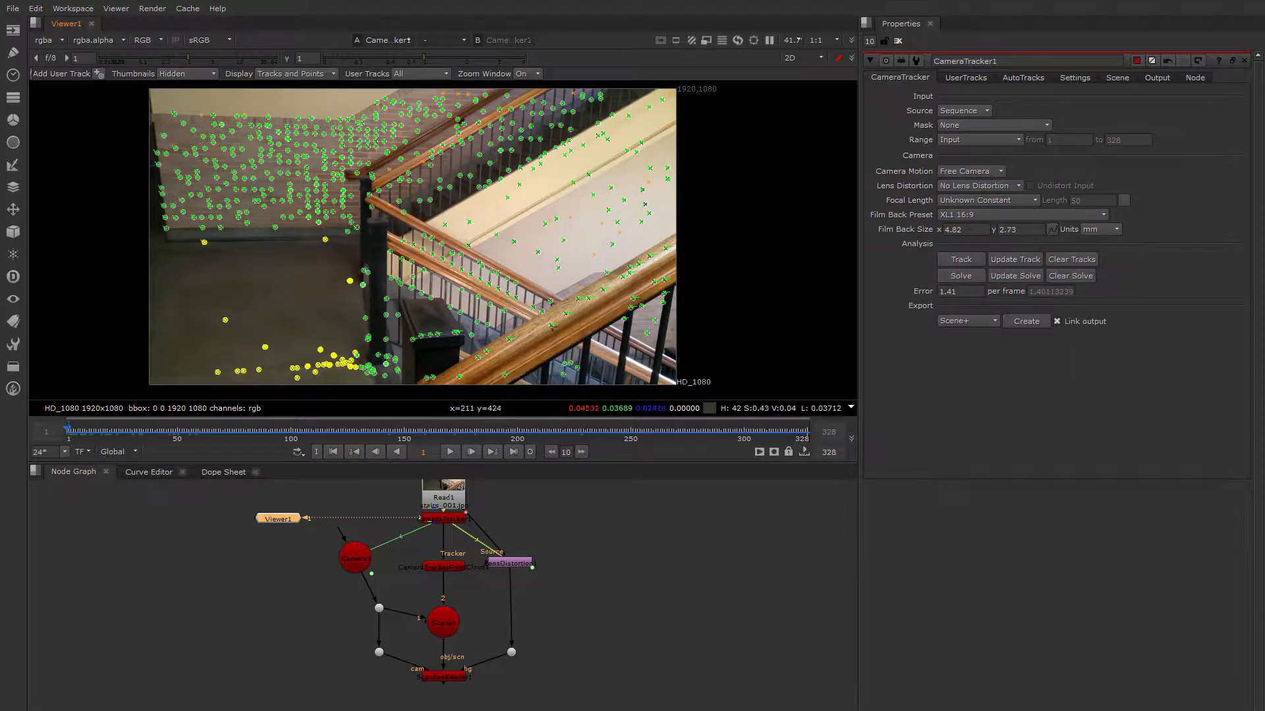
right_click(316, 363)
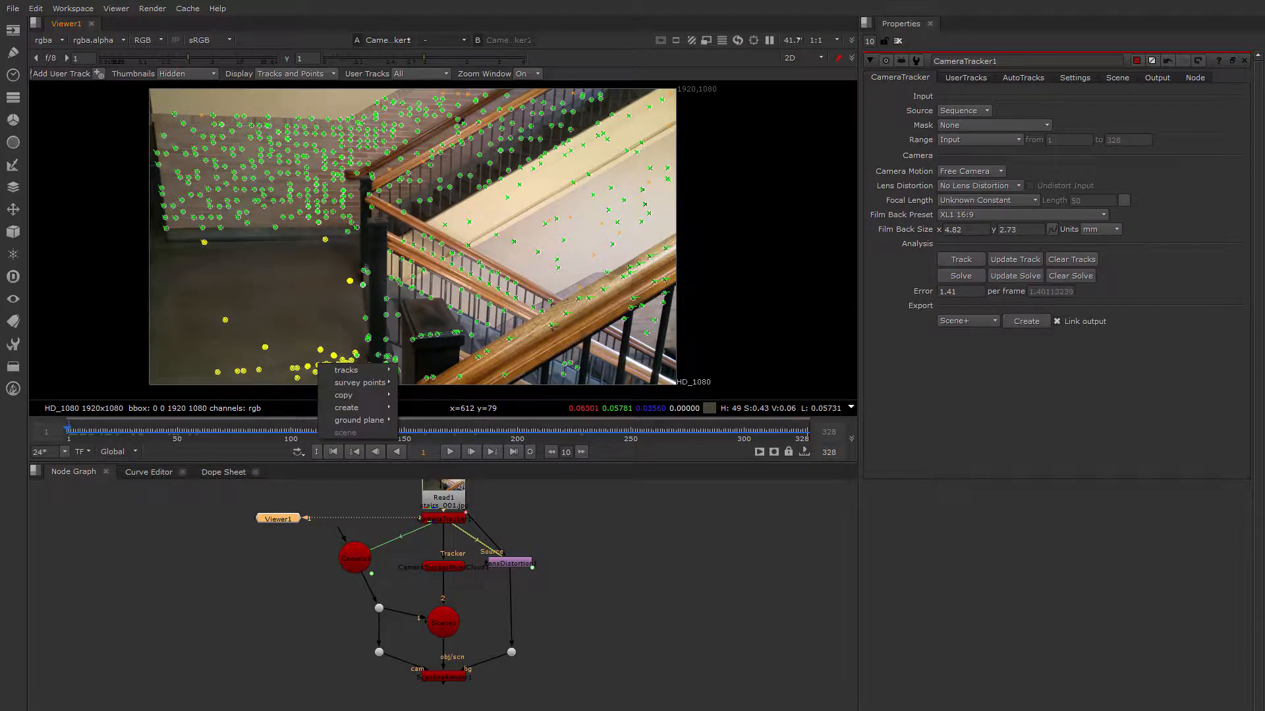
mouse_move(359, 420)
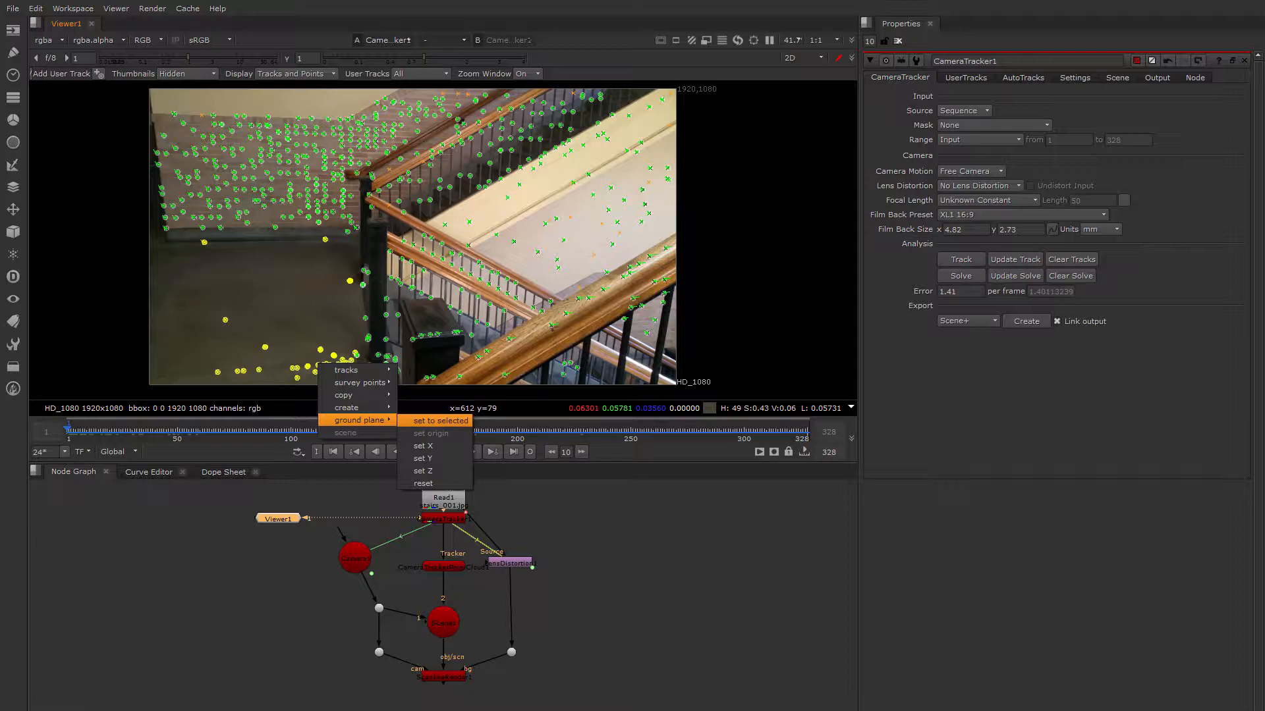
left_click(440, 421)
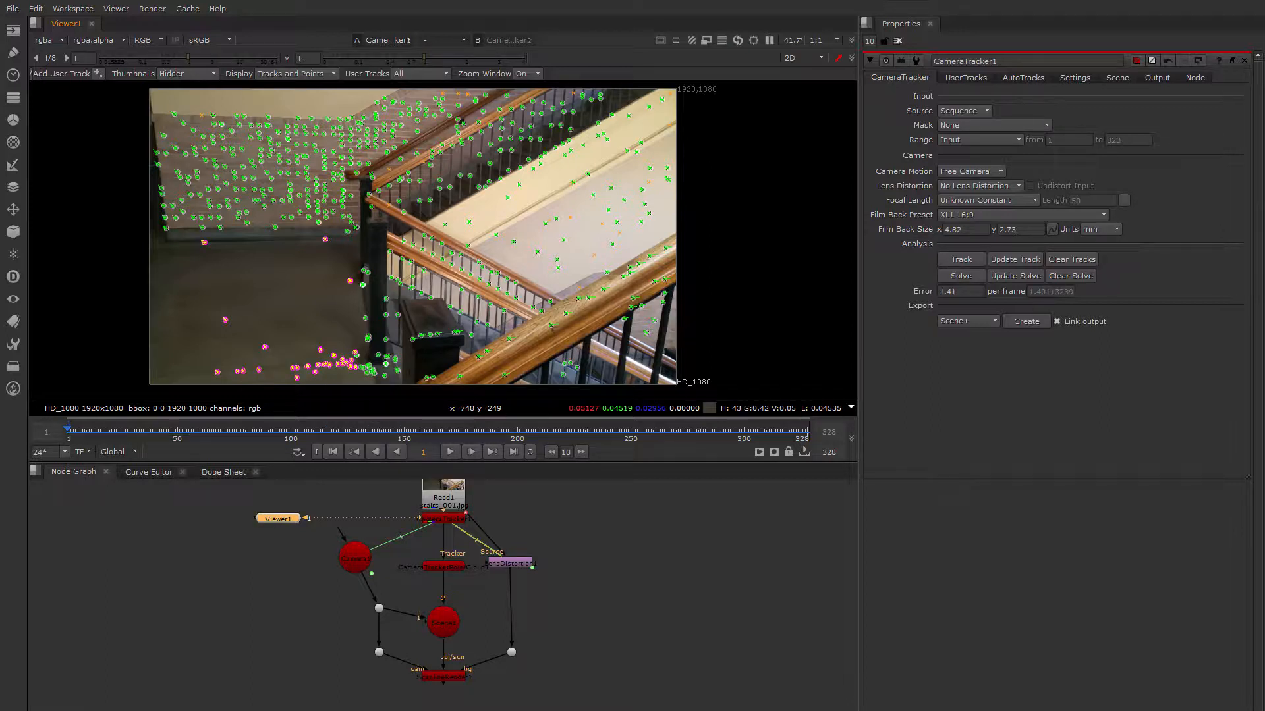
Display the Scene node in 3D and check how the point cloud and camera sit on the grid.
left_click(443, 622)
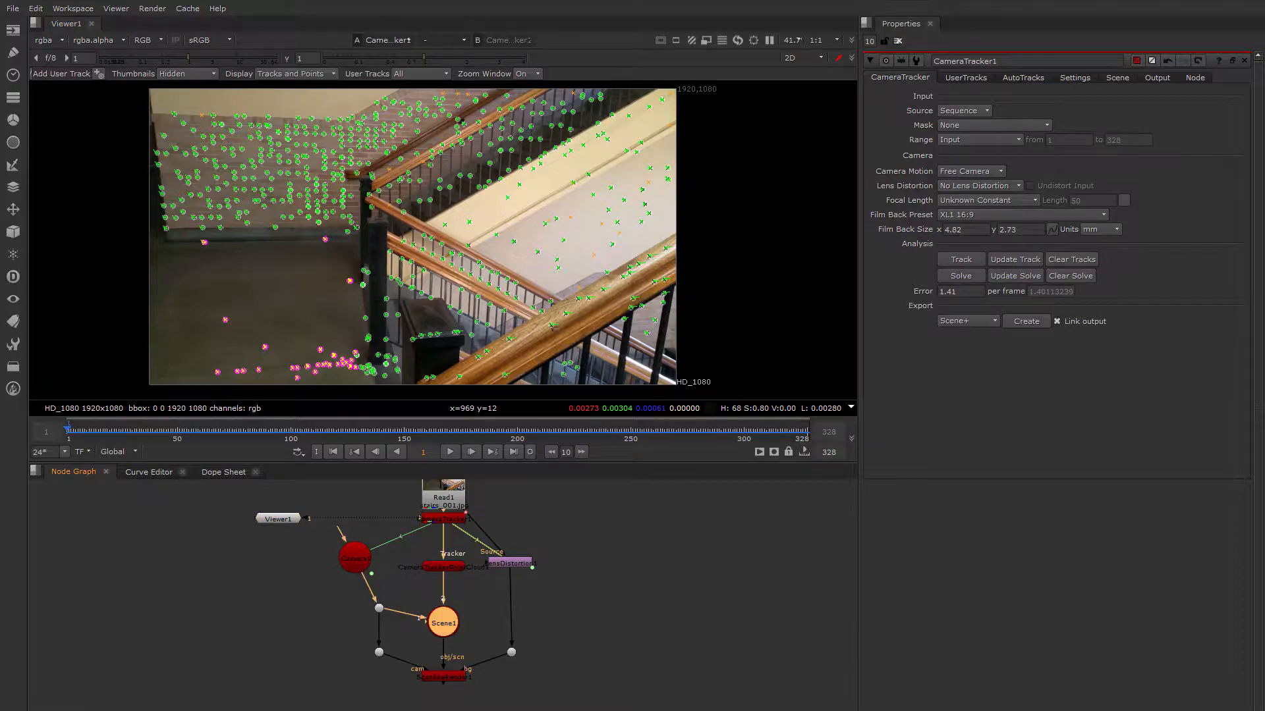
key("1")
left_click_drag(267, 268, 284, 241, "ctrl")
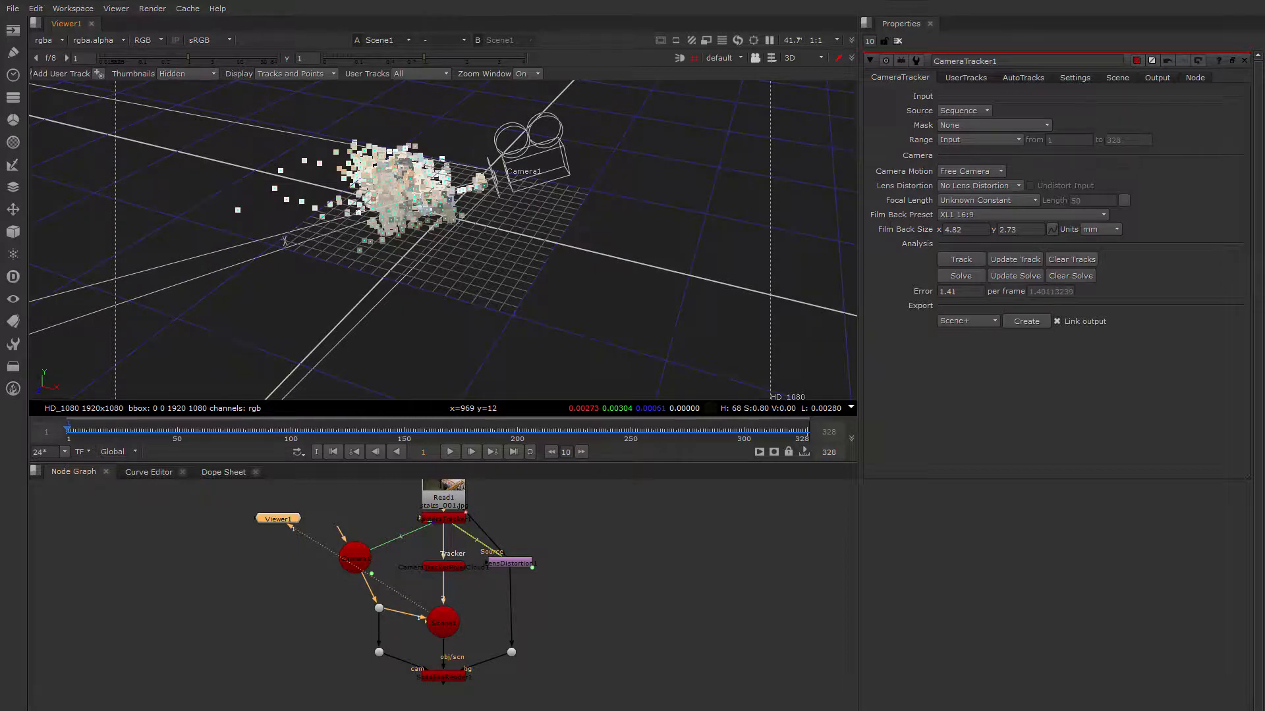
Display the CameraTracker output again and open its scene transform settings.
left_click(443, 519)
key("1")
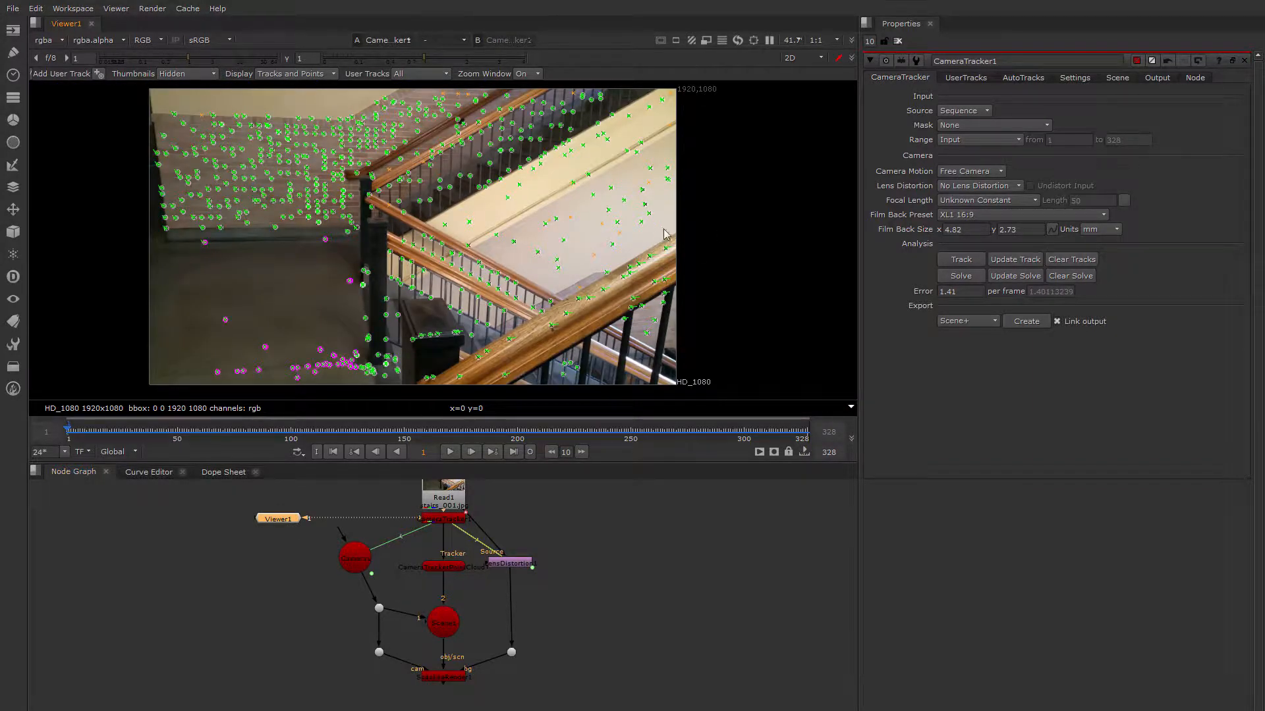
left_click(1156, 79)
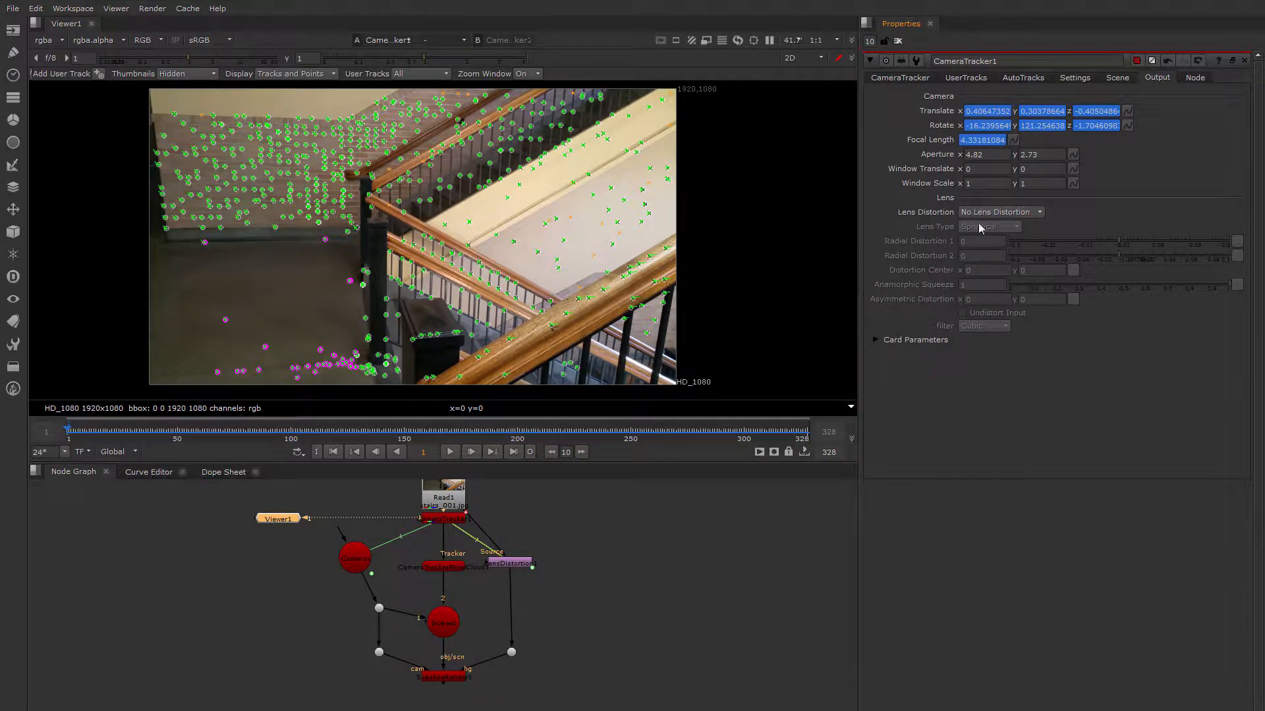
left_click(1127, 78)
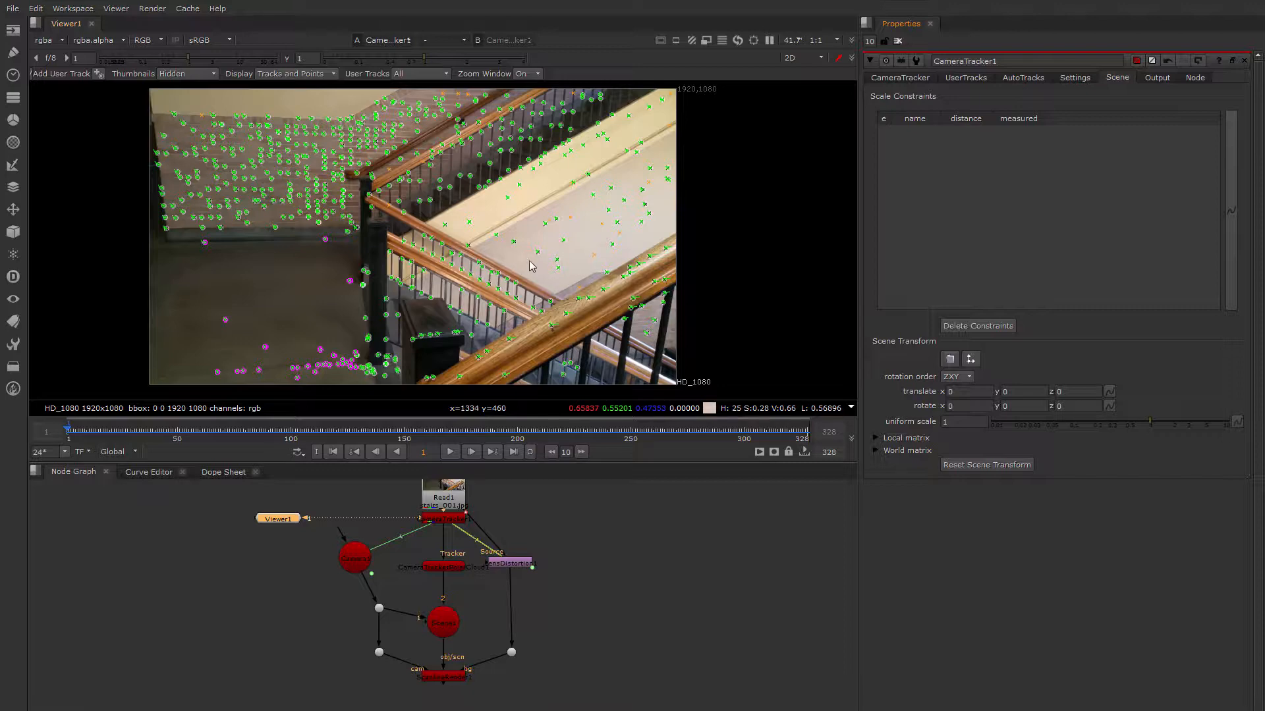
Switch the tracker display to the 3D view and open the Camera1 node's properties.
key("Tab")
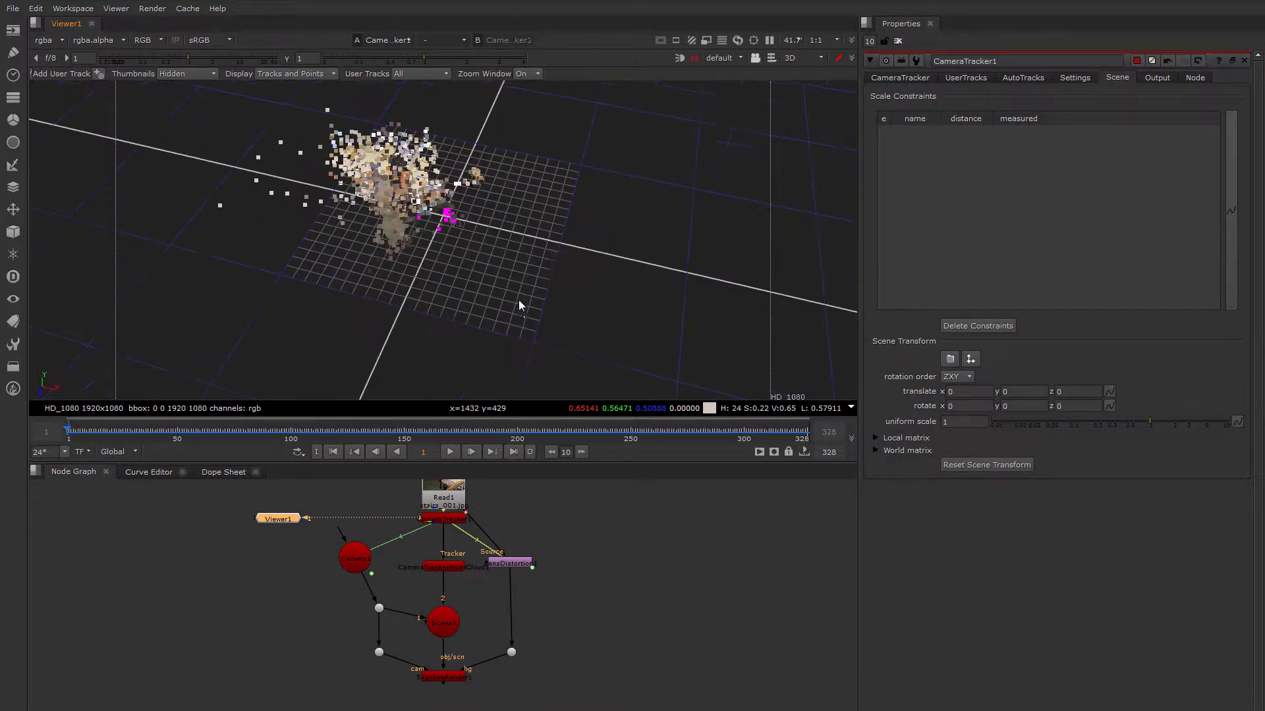
left_click_drag(464, 314, 491, 262, "ctrl")
scroll(468, 279, "up", 5)
double_click(356, 560)
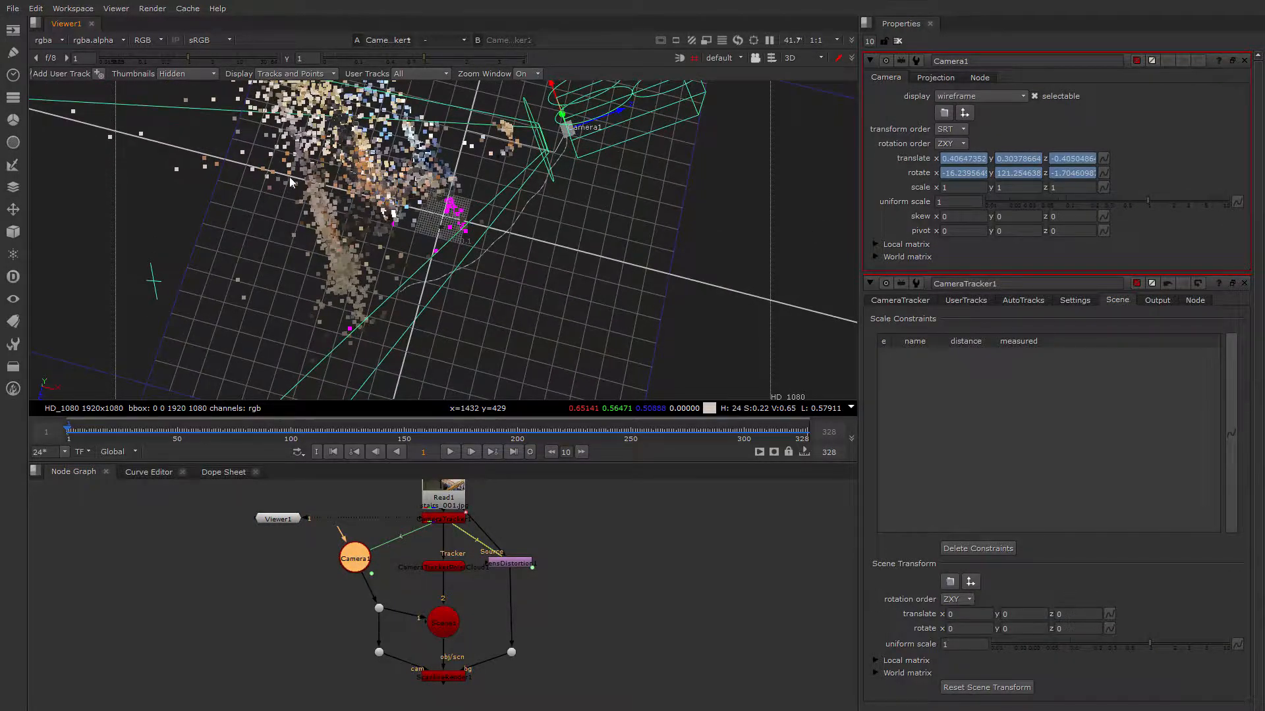
Examine from several angles how the point cloud and the magenta ground points line up with the grid axes.
left_click_drag(258, 276, 372, 277, "ctrl")
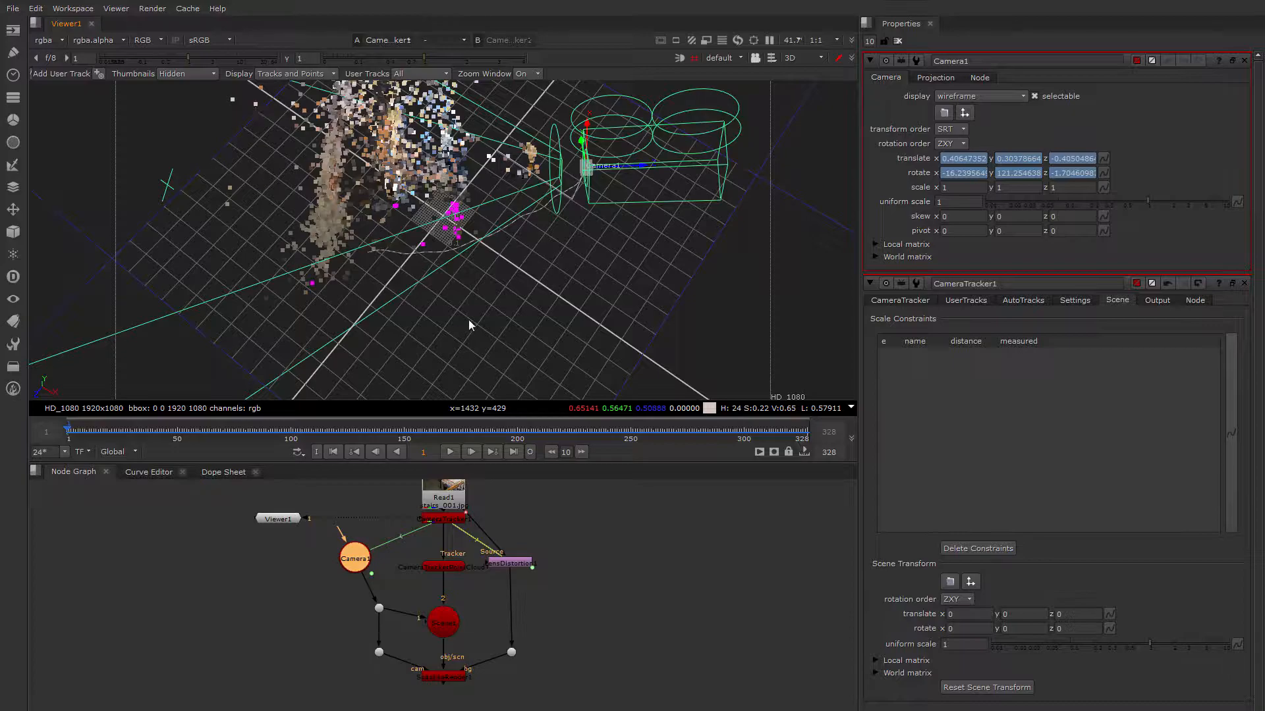
left_click_drag(469, 325, 598, 340, "ctrl")
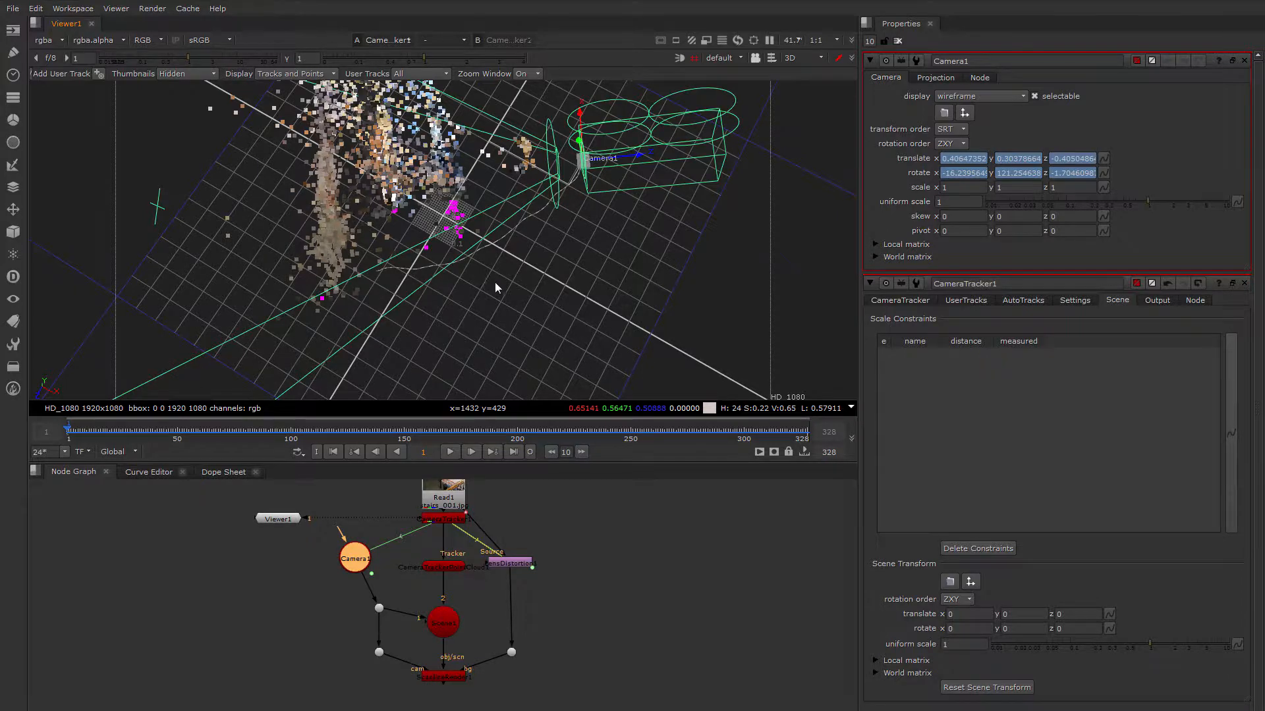
left_click_drag(495, 288, 436, 109, "ctrl")
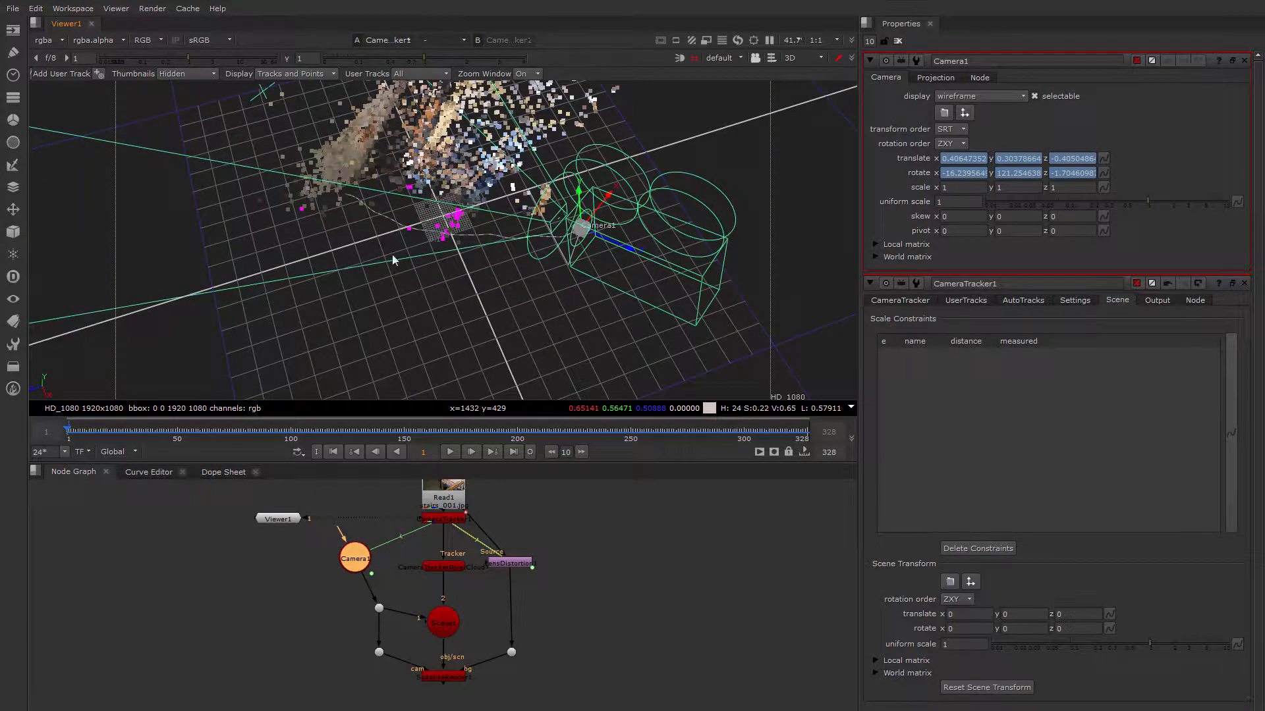
left_click_drag(393, 254, 365, 203, "ctrl")
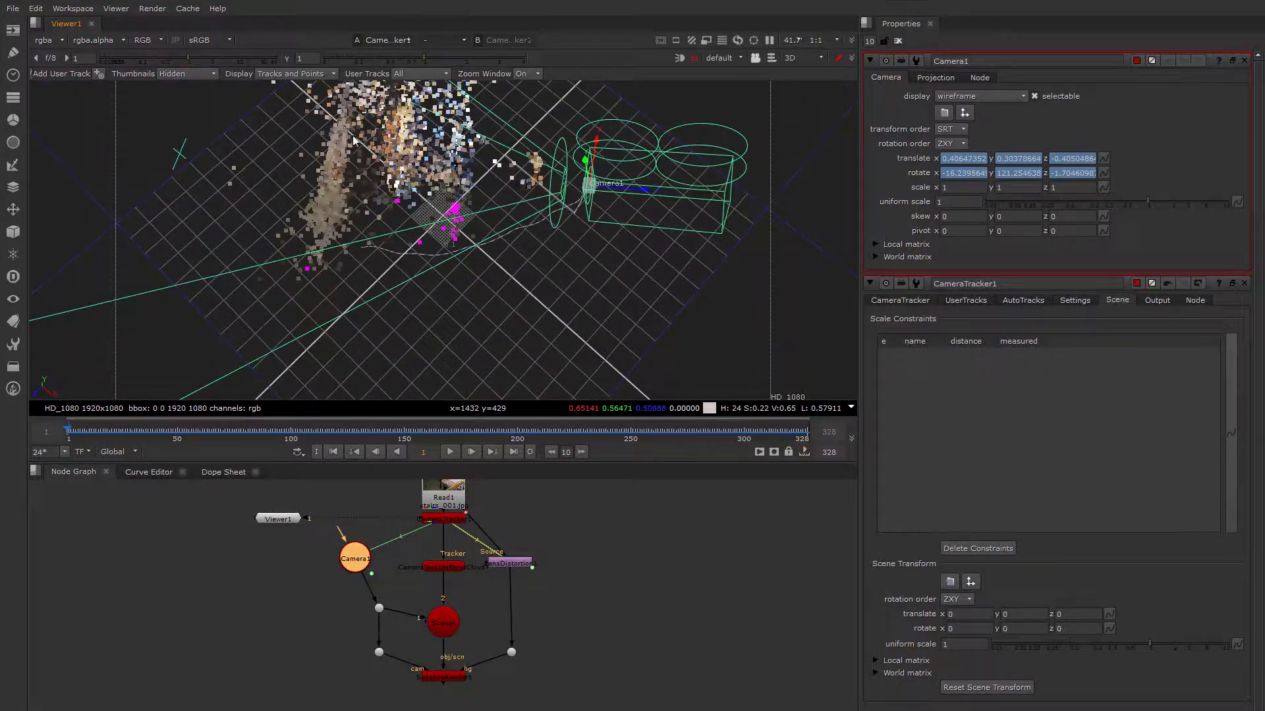
left_click_drag(375, 307, 419, 168, "ctrl")
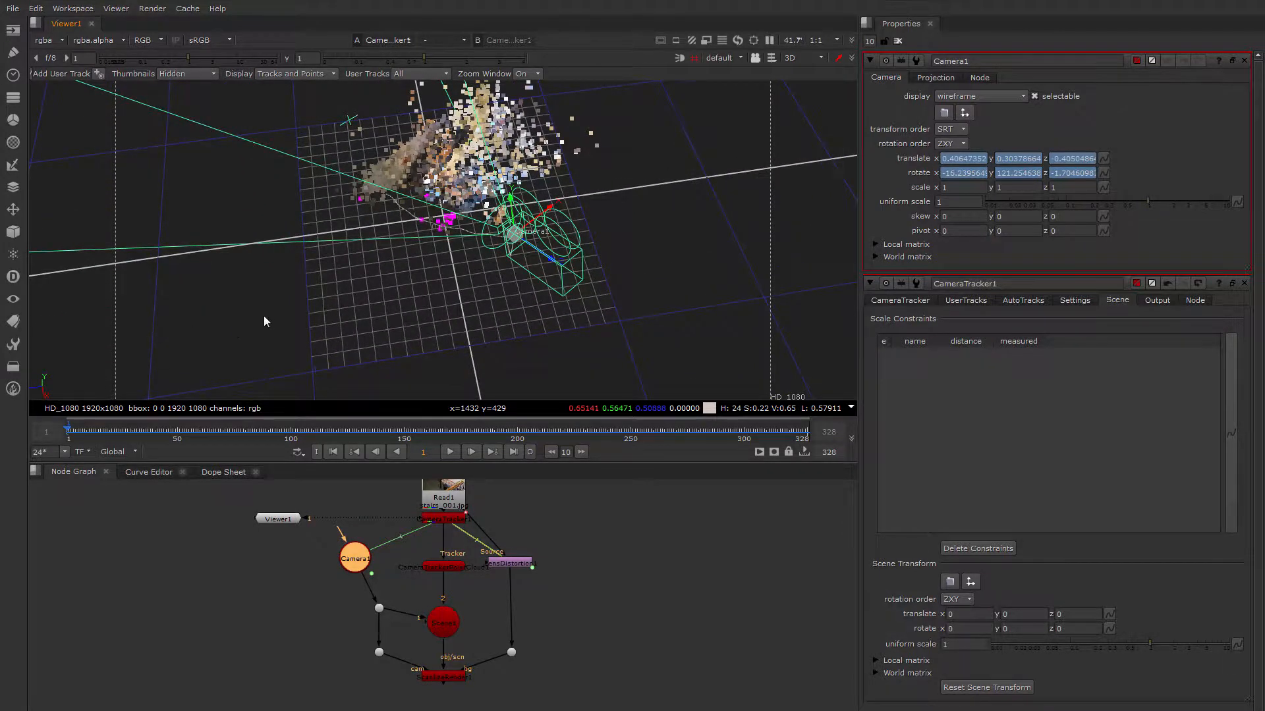
left_click_drag(264, 322, 193, 304, "ctrl")
left_click_drag(265, 332, 496, 324, "ctrl")
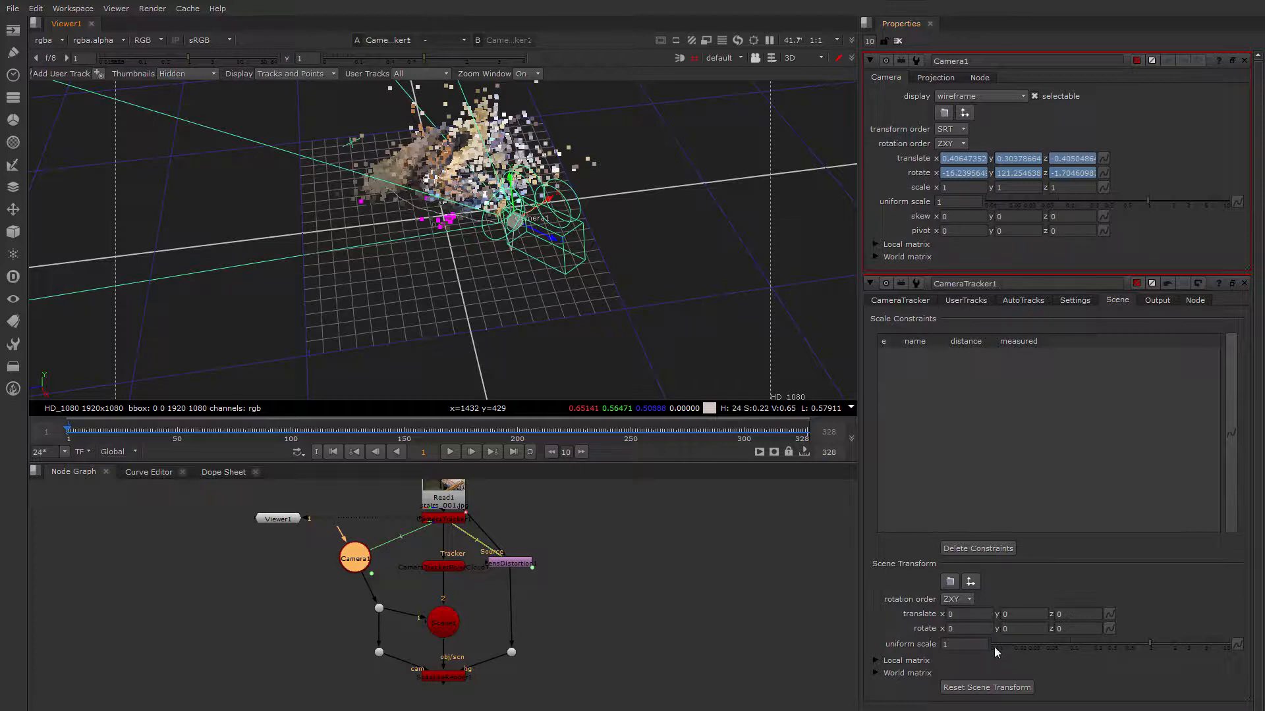
Rotate the tracked scene around Y to 61 degrees in the CameraTracker's scene transform.
left_click(1004, 629)
key("Up")
key("Up")
key("Up")
key("Up")
key("Up")
key("Up")
key("Up")
key("Up")
key("Up")
key("Up")
key("Up")
key("Up")
key("Up")
key("Up")
key("Up")
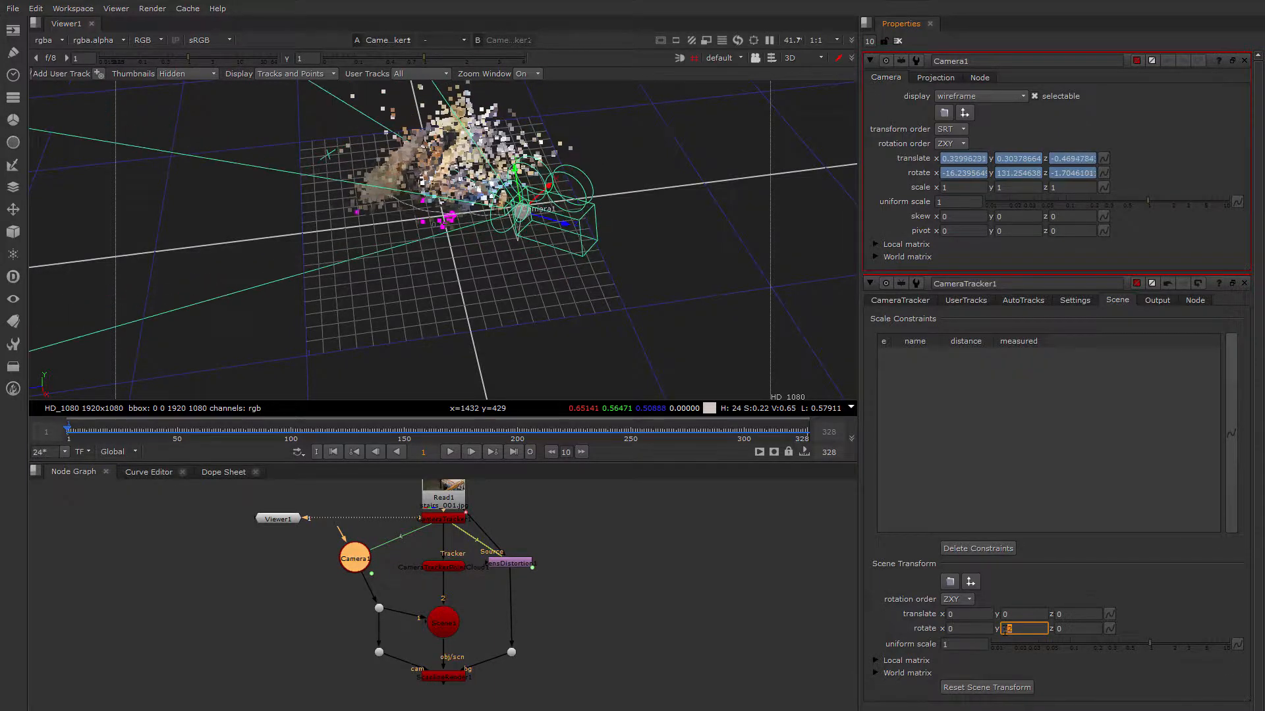
key("Up")
key("Up")
key("Up")
key("Up")
key("Up")
key("Up")
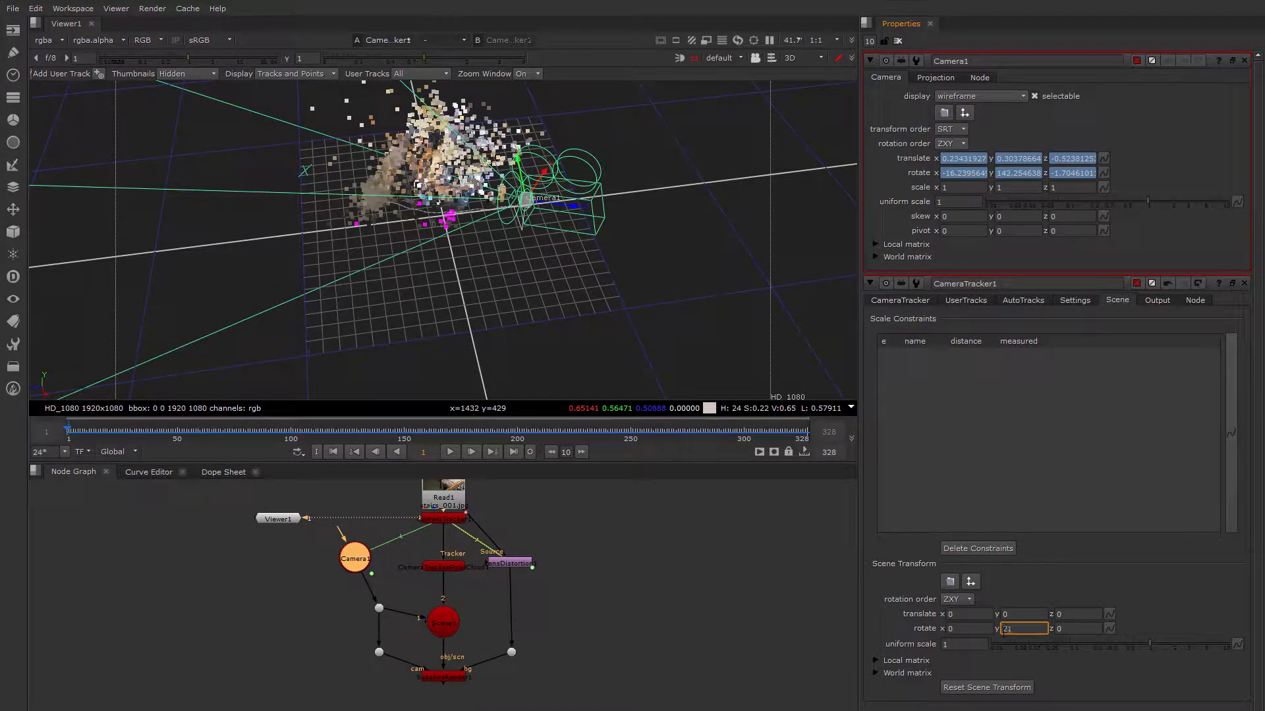
key("Up")
key("Up")
key("Up")
key("Up")
key("Up")
key("Up")
key("Up")
key("Up")
key("Up")
key("Up")
key("Up")
key("Up")
key("Up")
key("Up")
key("Up")
key("Up")
key("Up")
key("Up")
key("Up")
key("Up")
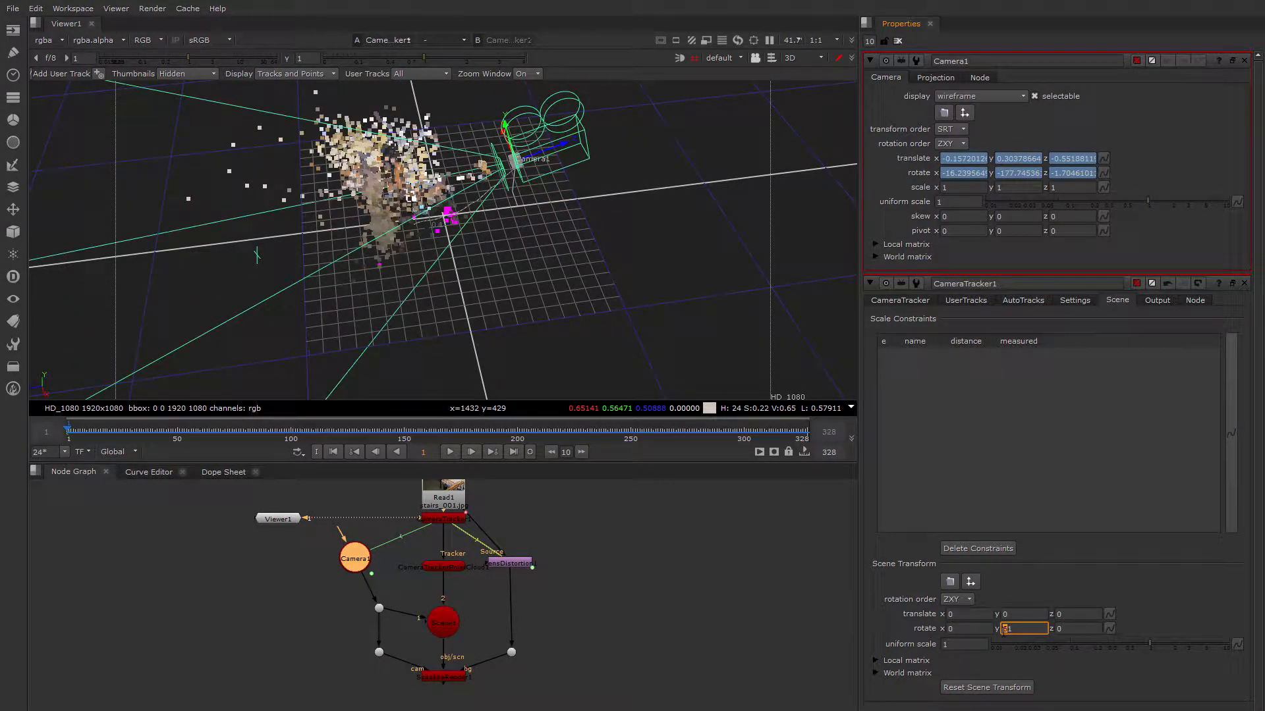
Reduce the scene transform's Y rotation to 53 to line the wall points up with the grid.
left_click_drag(665, 314, 531, 322, "ctrl")
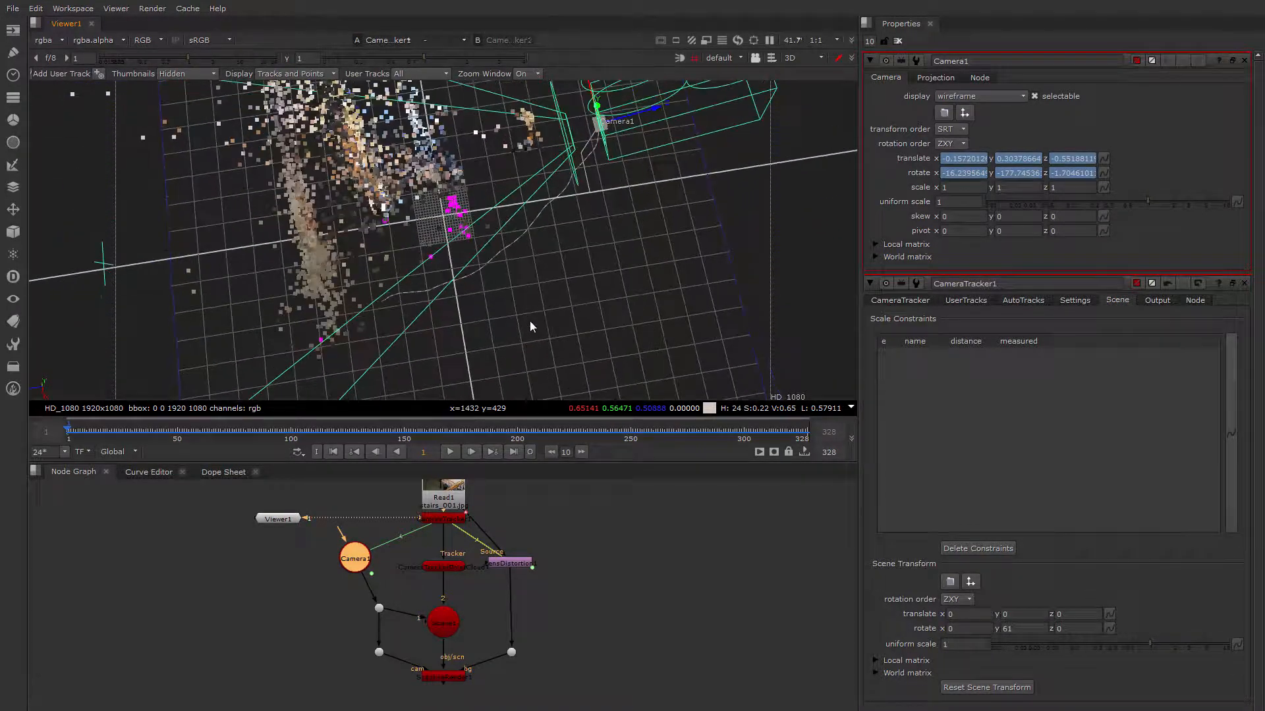
left_click(1007, 629)
key("Down")
key("Down")
key("Down")
key("Down")
key("Down")
key("Down")
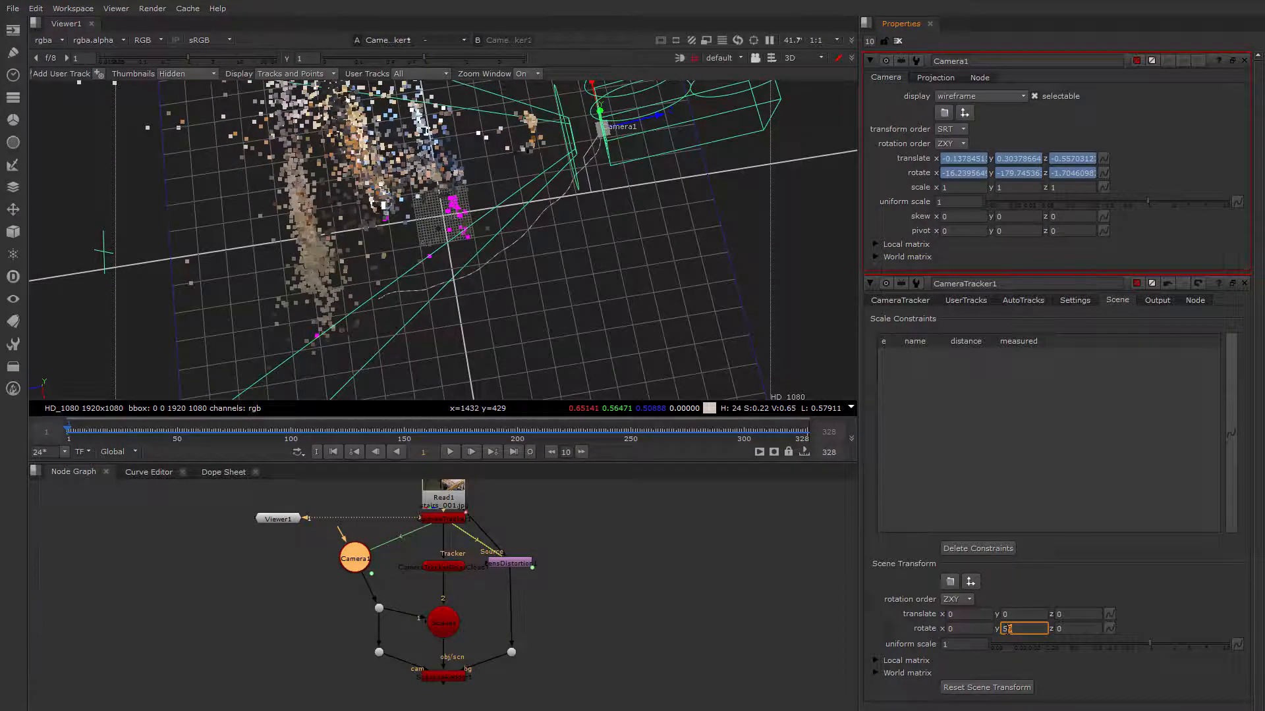
key("Down")
key("Down")
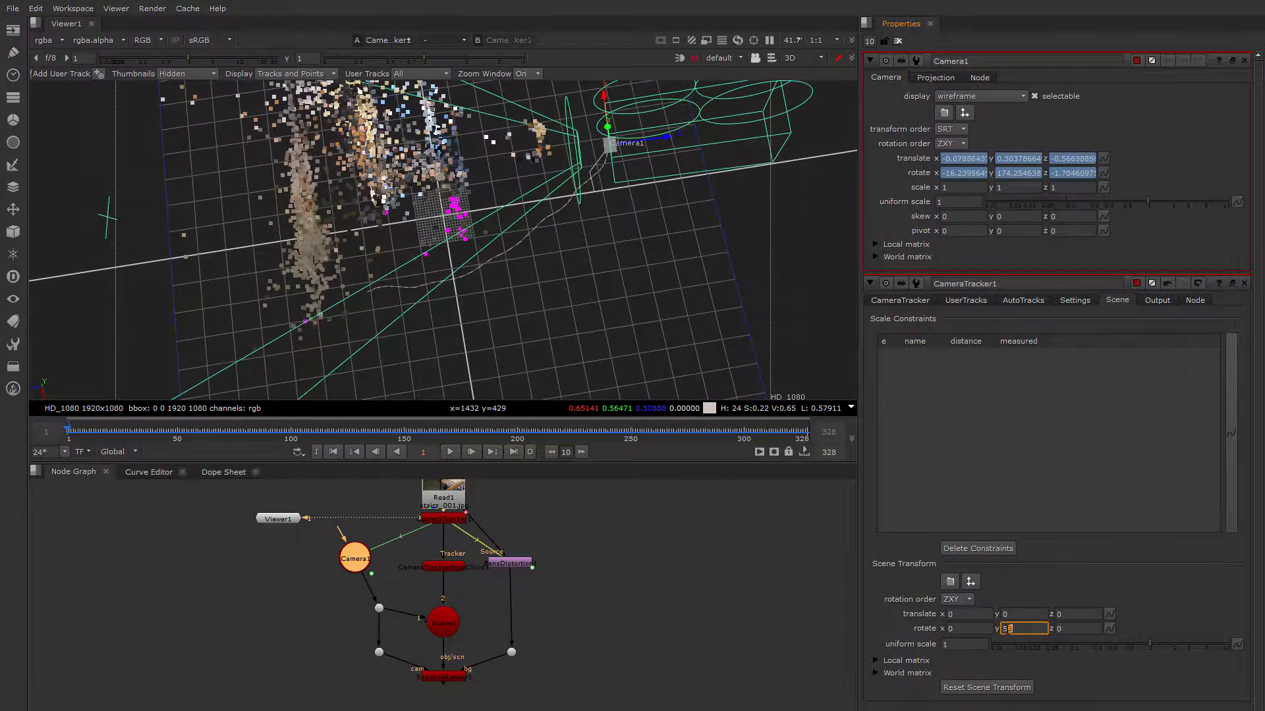
Check the alignment from other angles and fine-tune the scene transform's Y rotation to 54.
left_click_drag(522, 268, 473, 140, "ctrl")
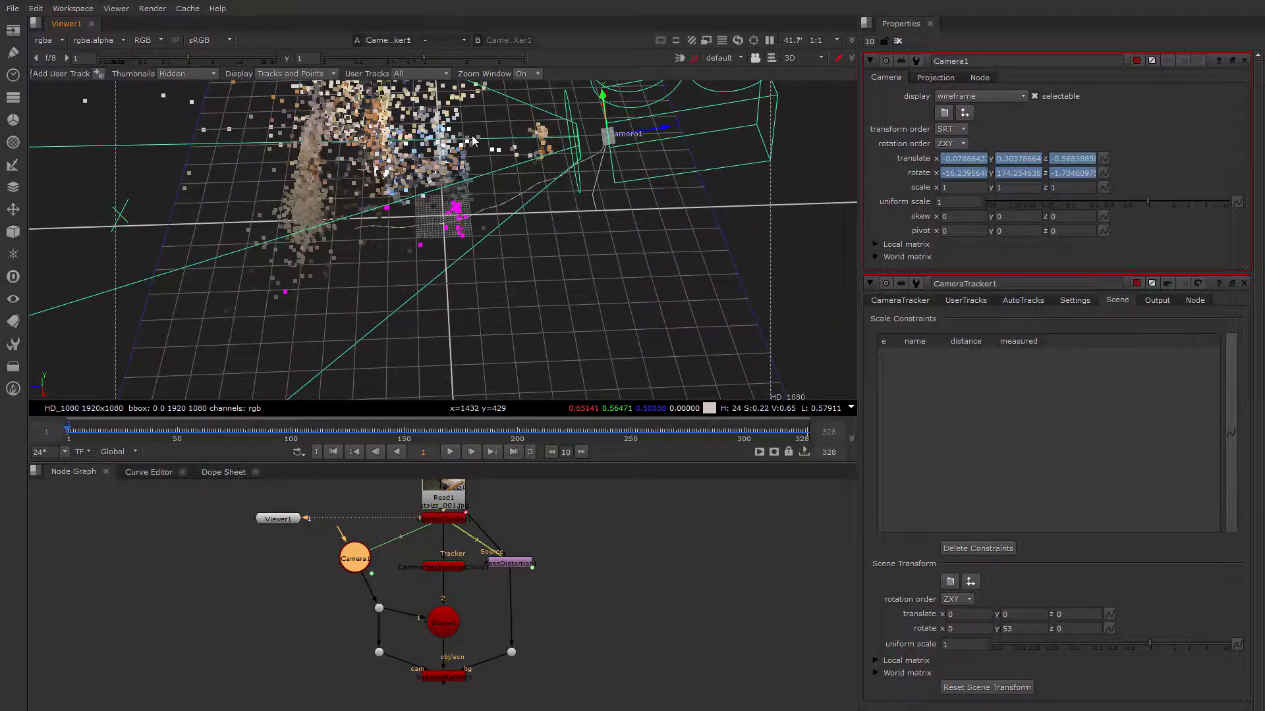
left_click_drag(462, 185, 544, 288, "ctrl")
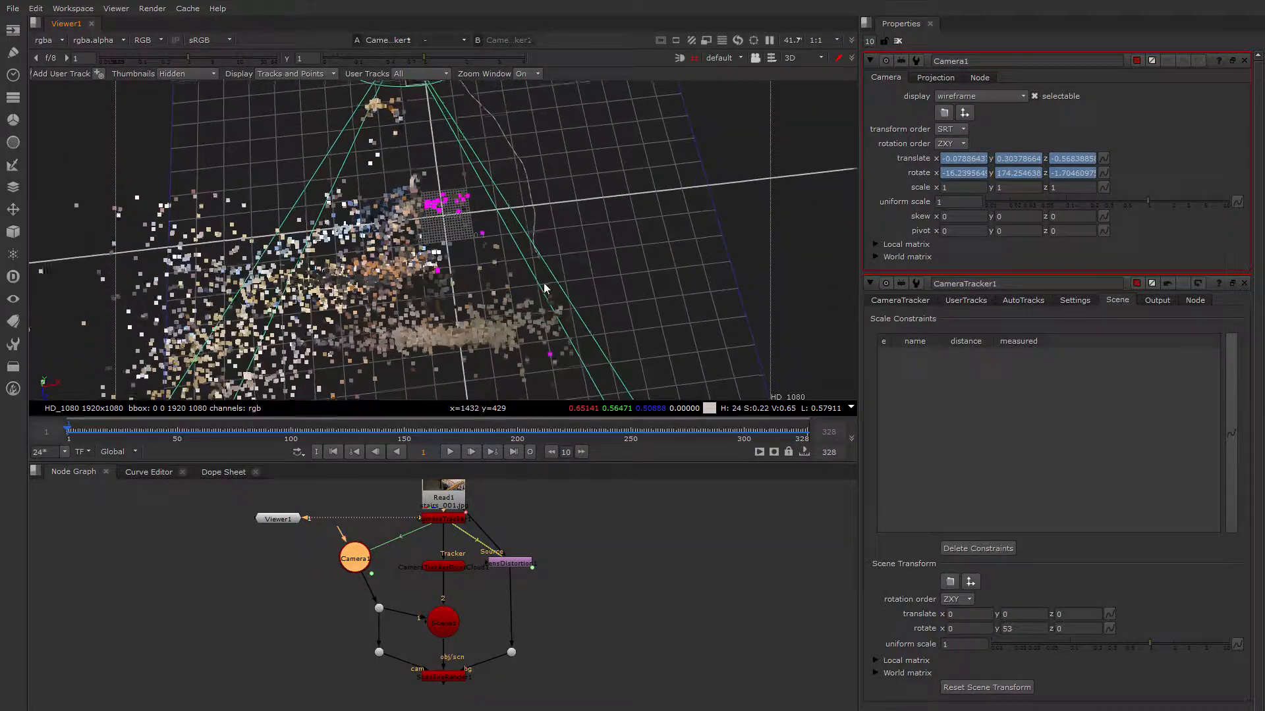
left_click(1009, 629)
key("Down")
key("Down")
key("Up")
key("Up")
key("Up")
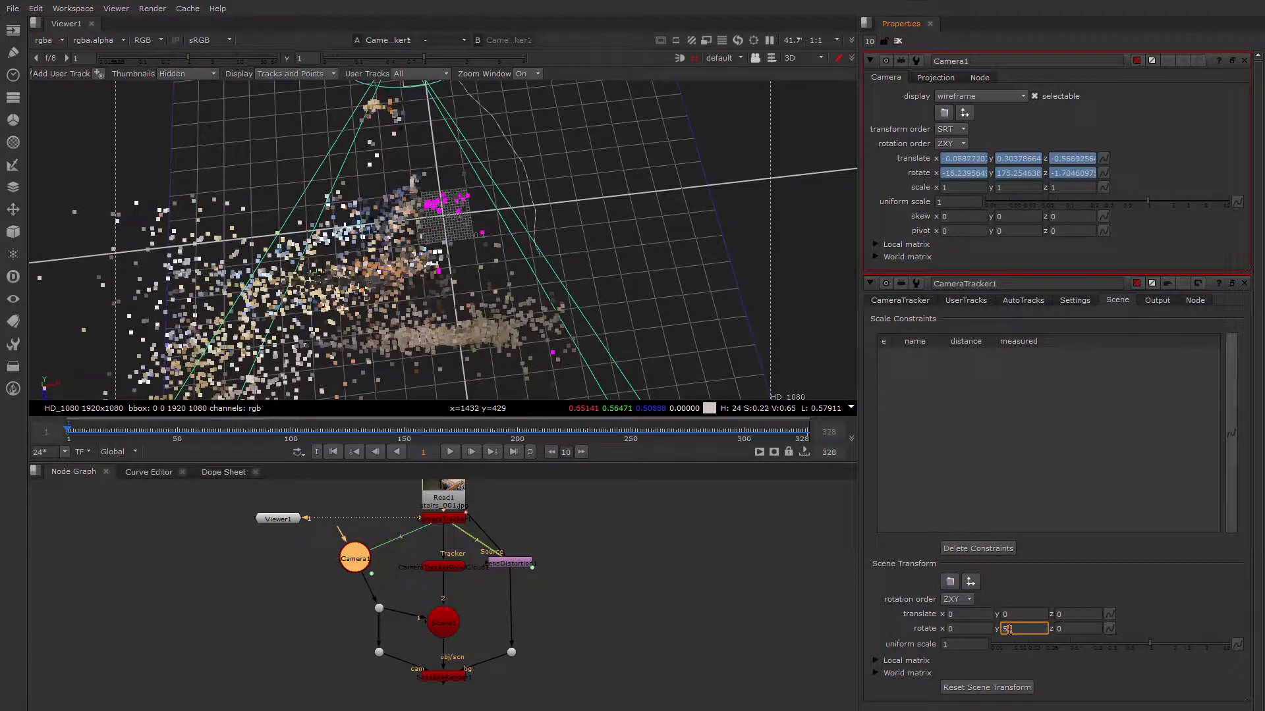
Switch to the top view and examine closely how the wall points align with the grid lines.
left_click(822, 54)
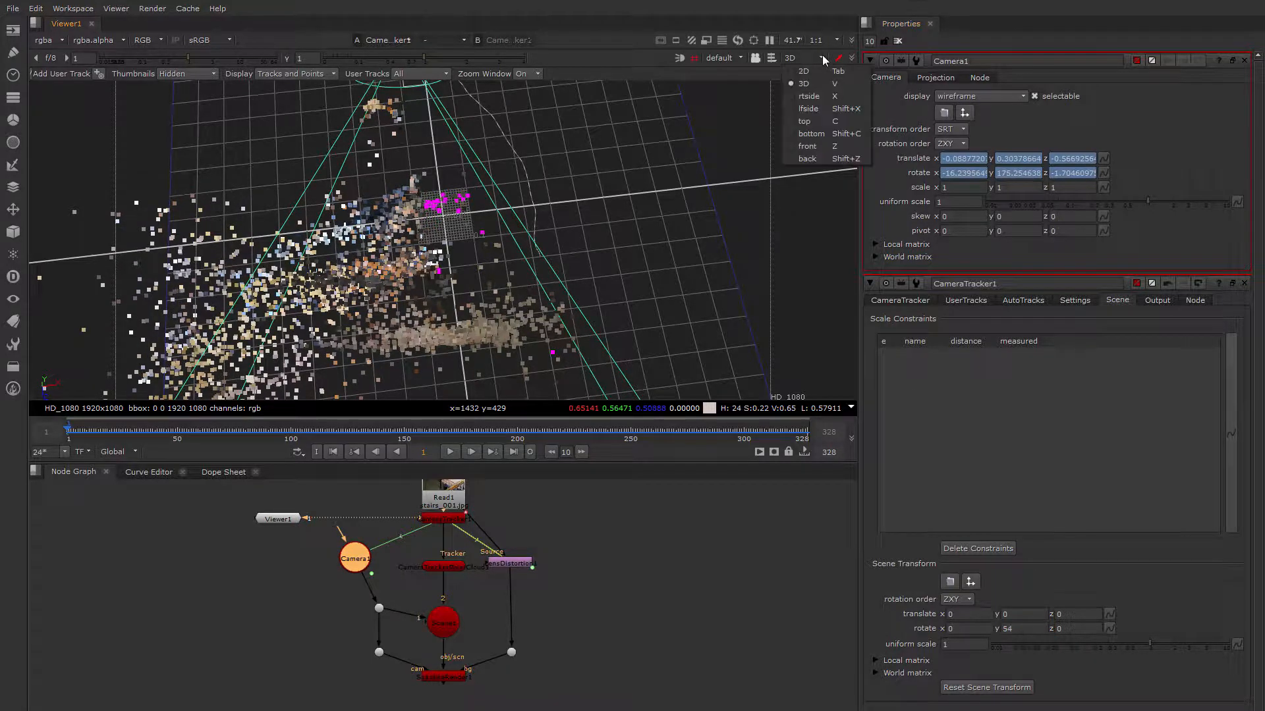
left_click(824, 123)
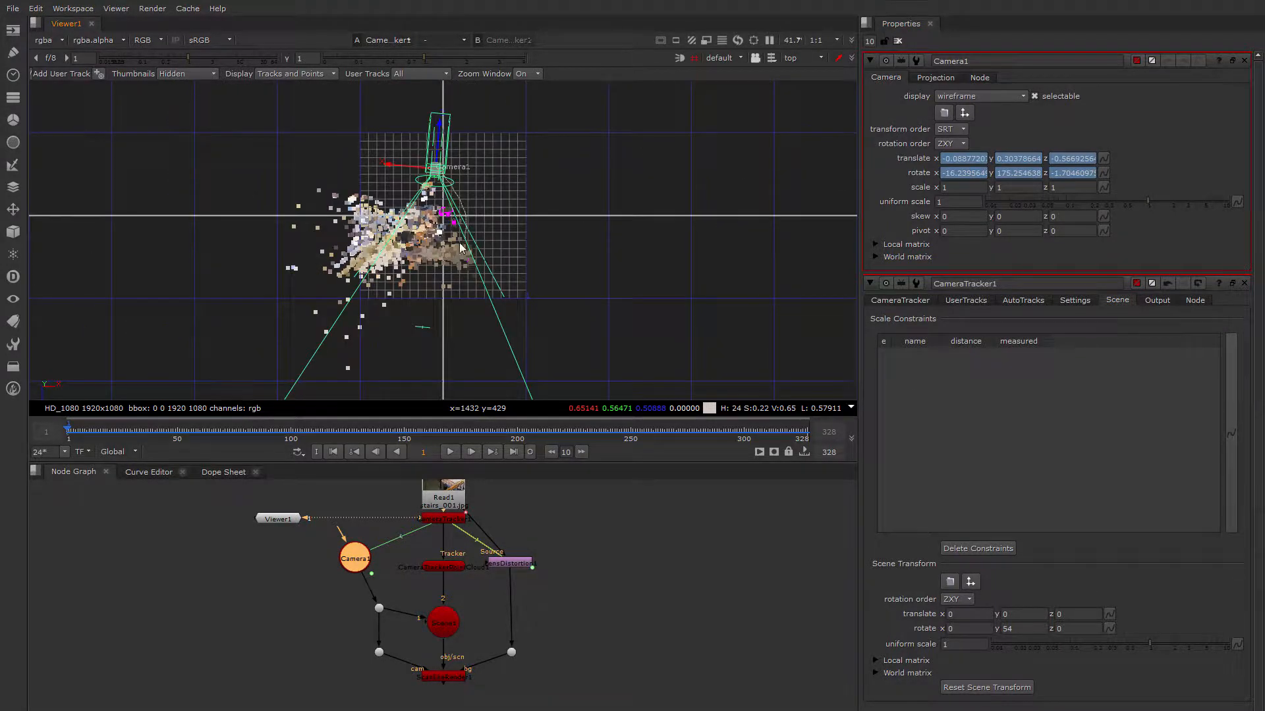
scroll(463, 249, "up", 5)
scroll(416, 255, "up", 4)
scroll(417, 255, "up", 3)
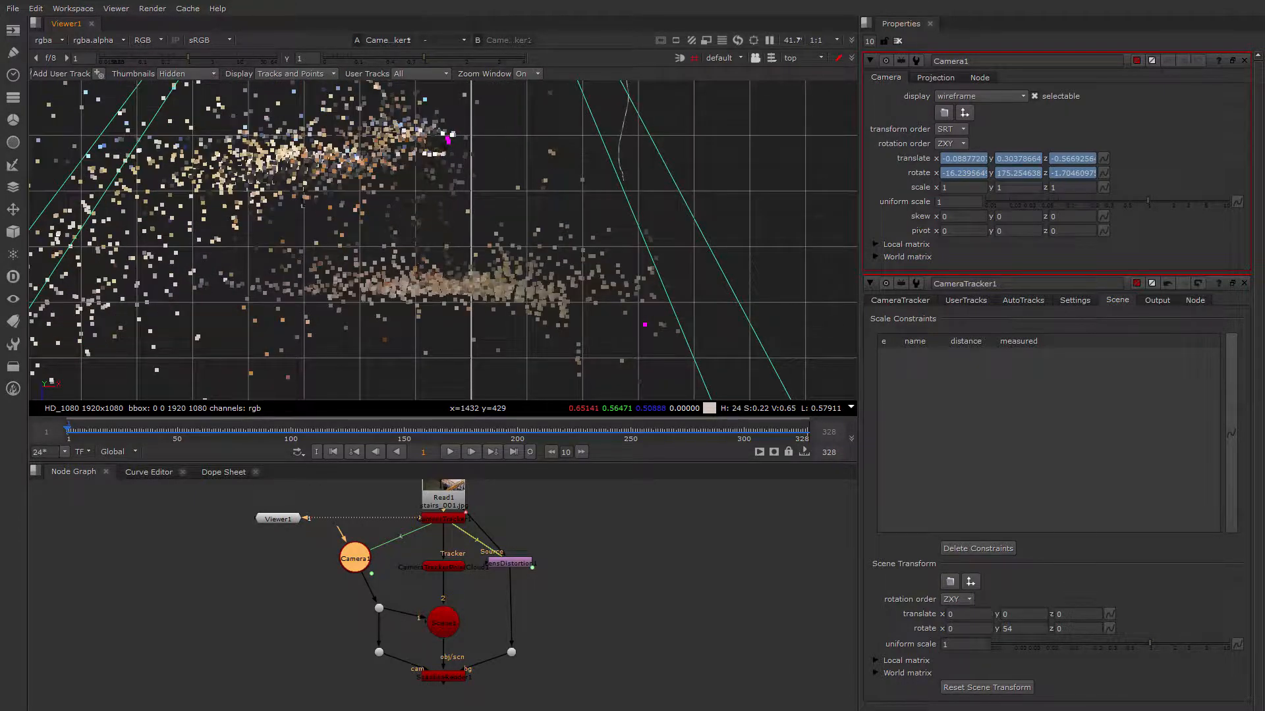
Set the CameraTracker scene transform's Y rotation to 55 to line the wall points up with the grid.
left_click(1008, 628)
key("Up")
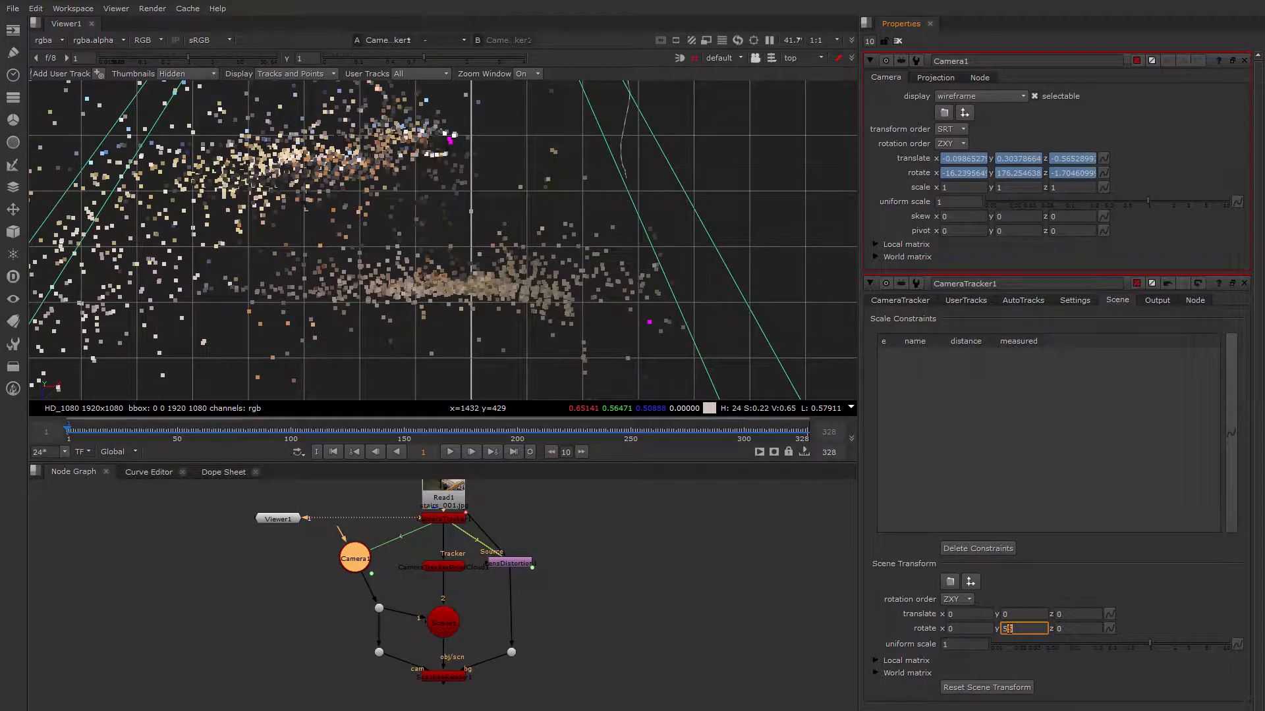
scroll(519, 243, "down", 5)
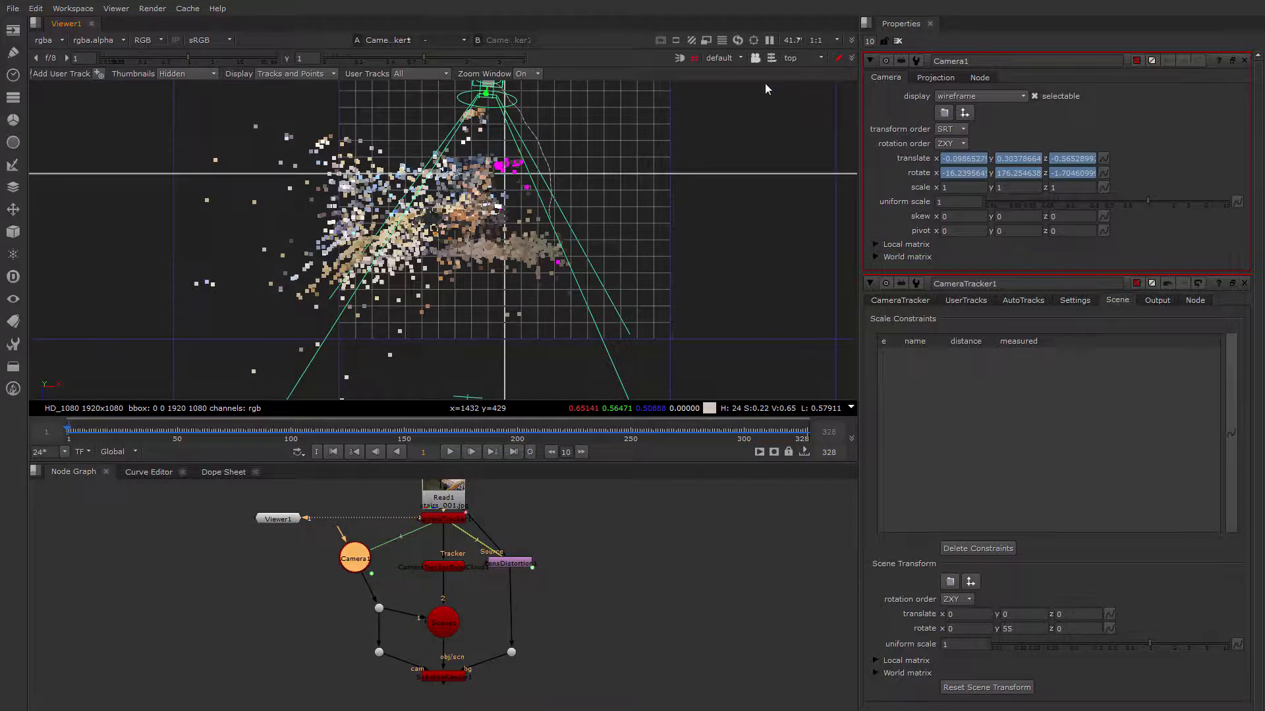
Return to the 3D view, scrub to frame 154 and examine the camera path and point cloud alignment against the grid from several angles.
left_click(800, 58)
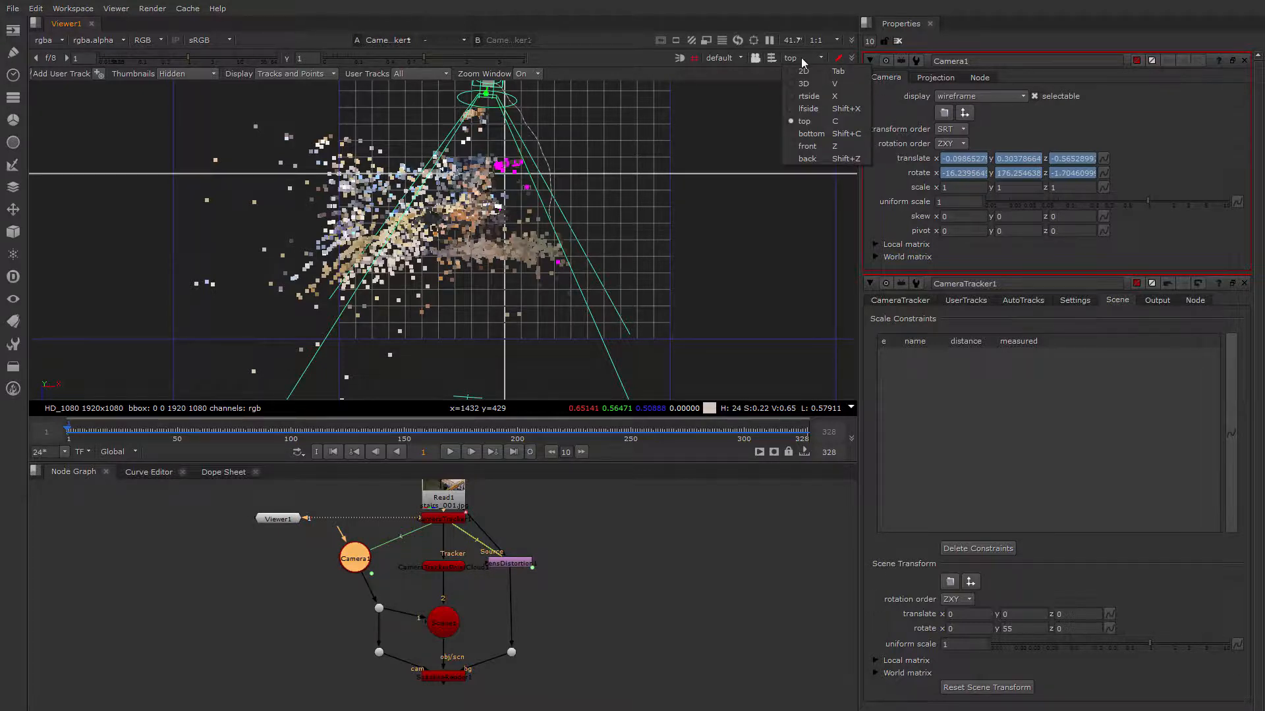
left_click(820, 85)
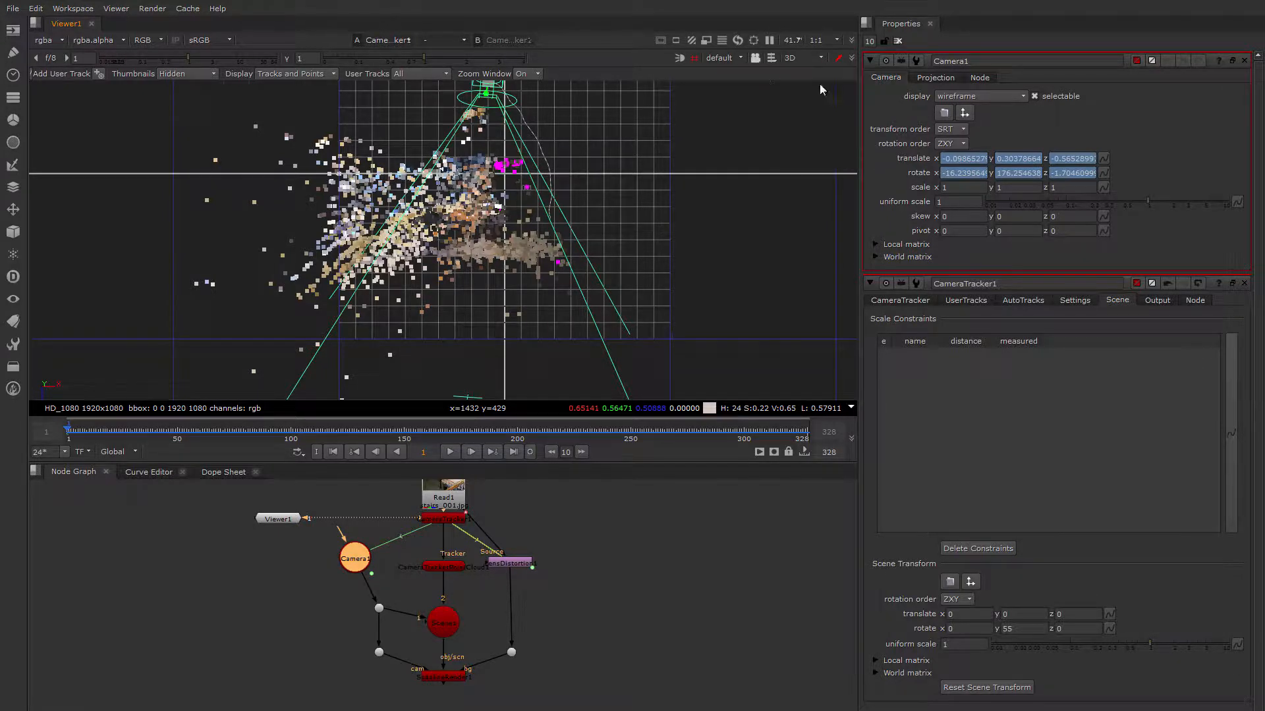
left_click_drag(612, 305, 425, 231, "ctrl")
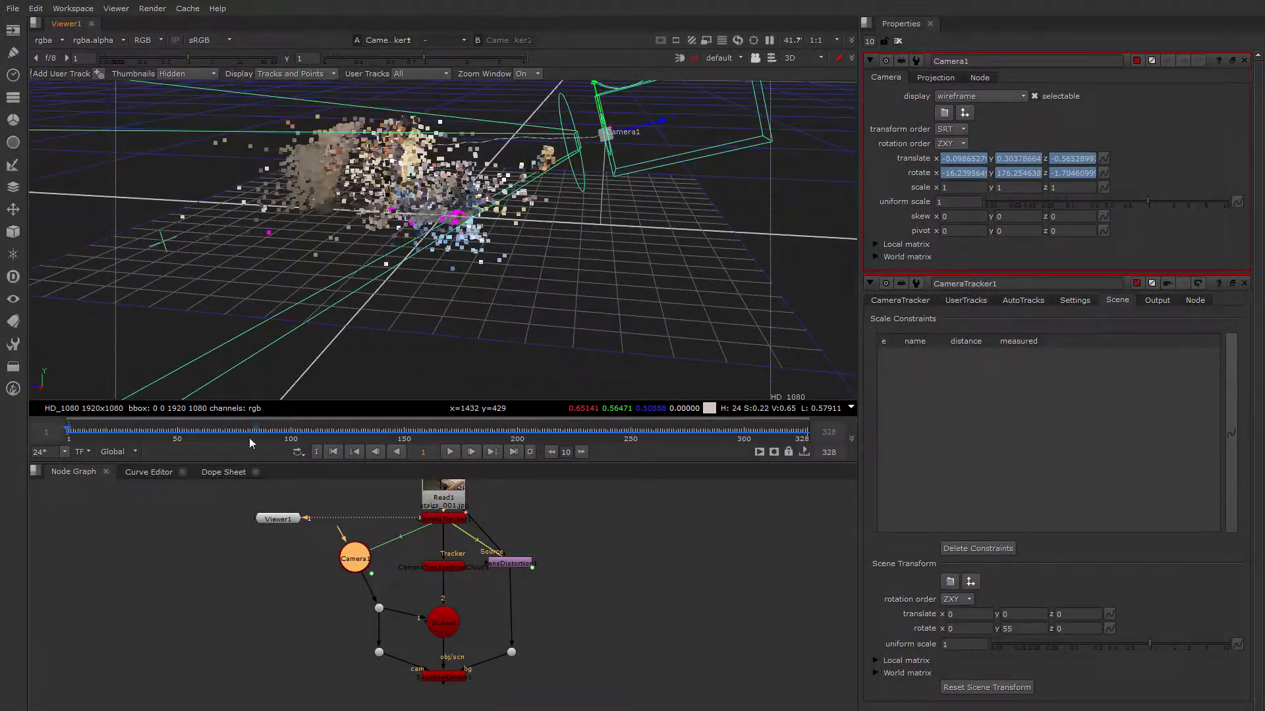
left_click_drag(207, 431, 413, 415)
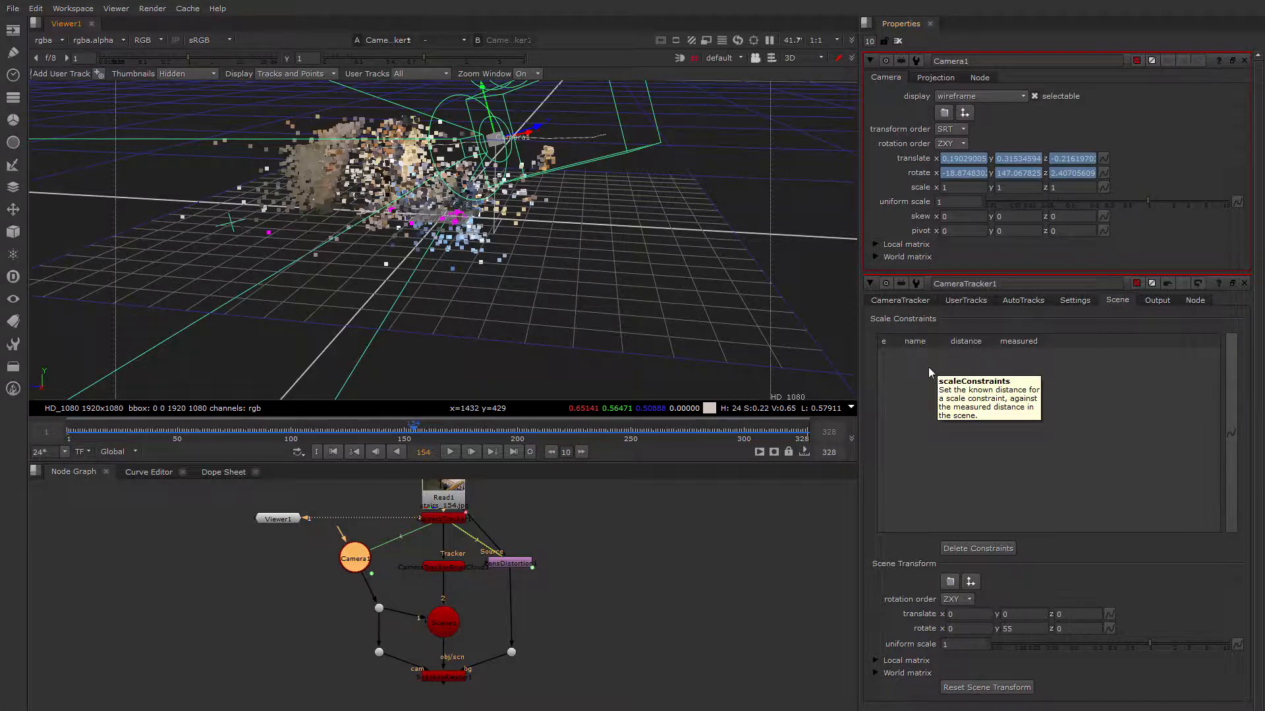
left_click_drag(405, 229, 325, 217, "ctrl")
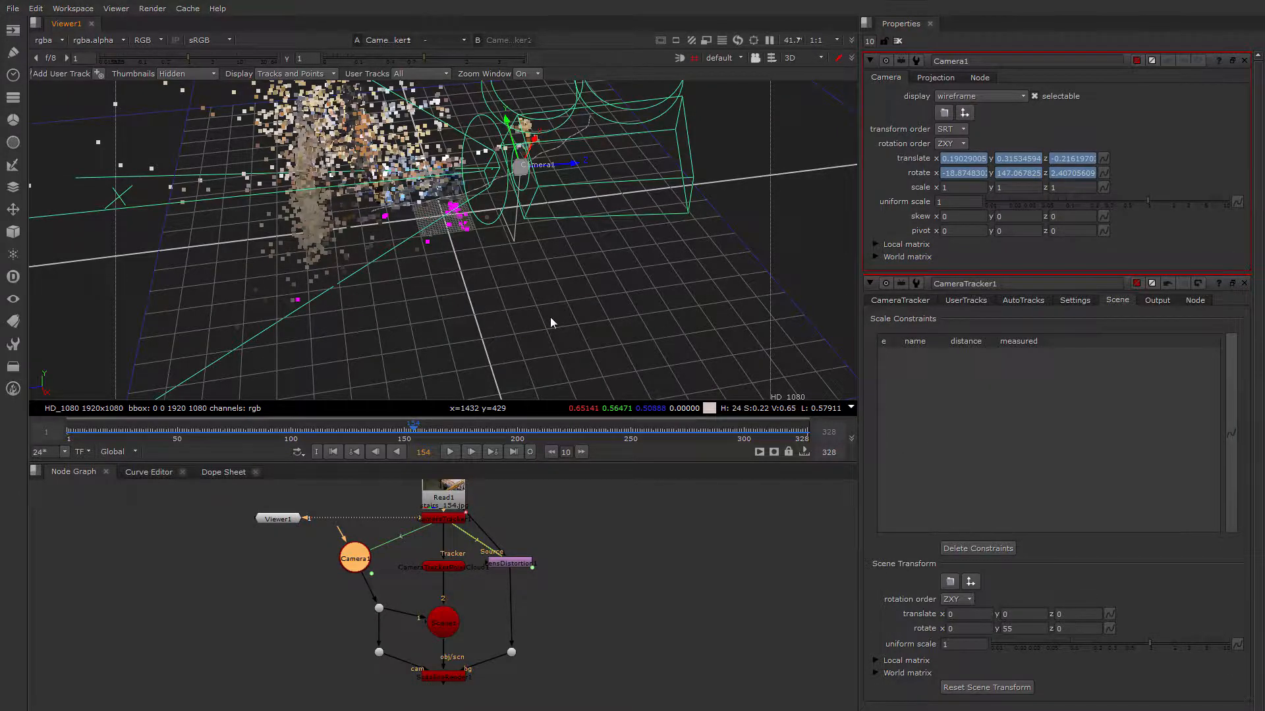
left_click_drag(551, 319, 757, 369, "ctrl")
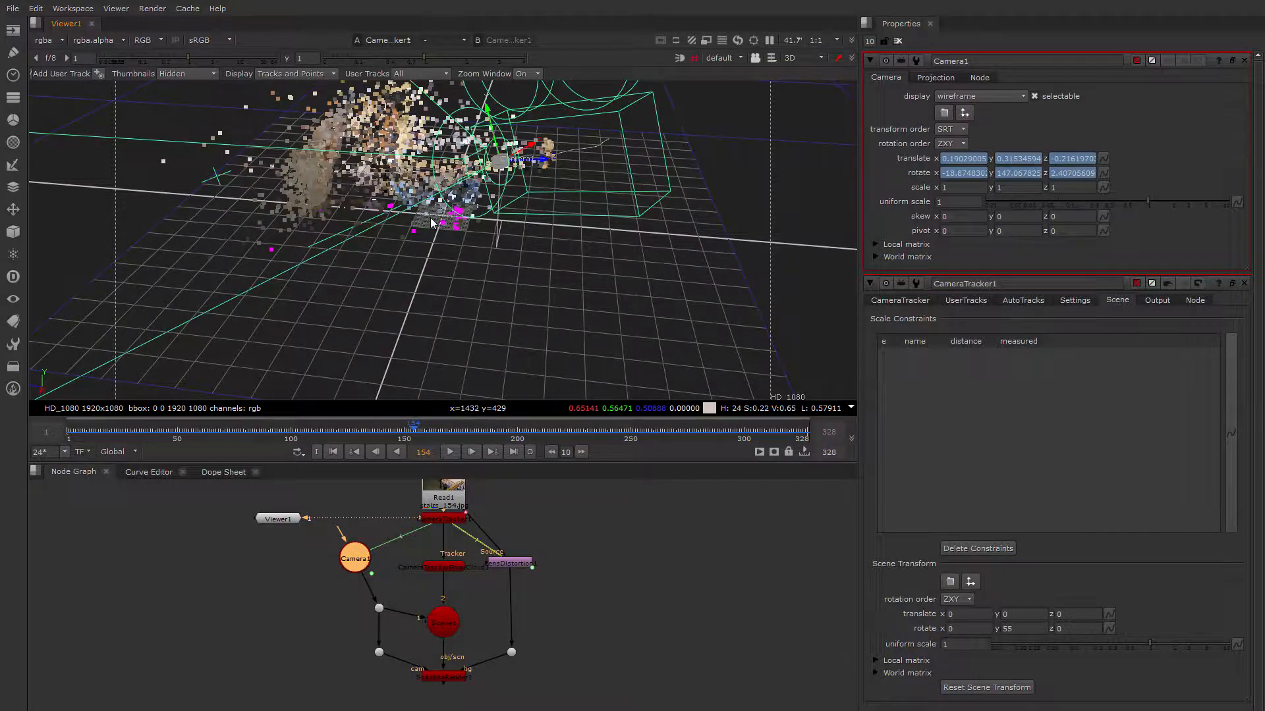
left_click_drag(424, 231, 542, 260, "ctrl")
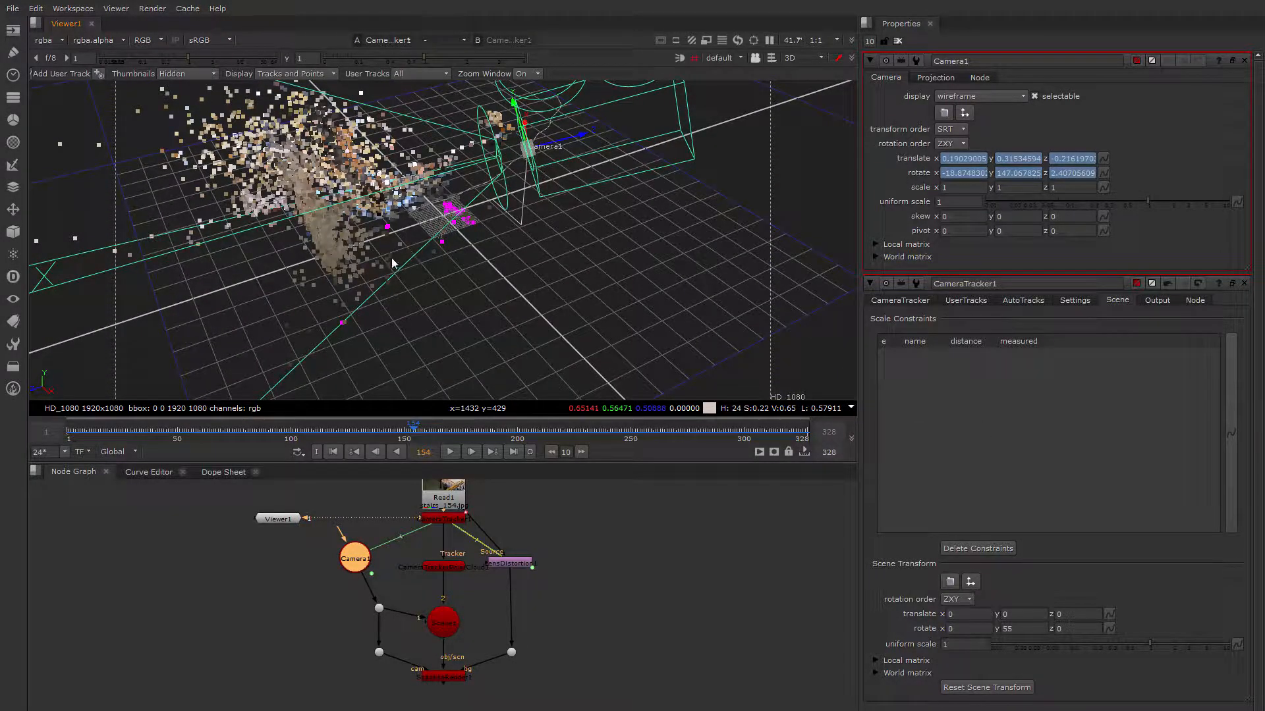
left_click_drag(373, 262, 390, 242, "ctrl")
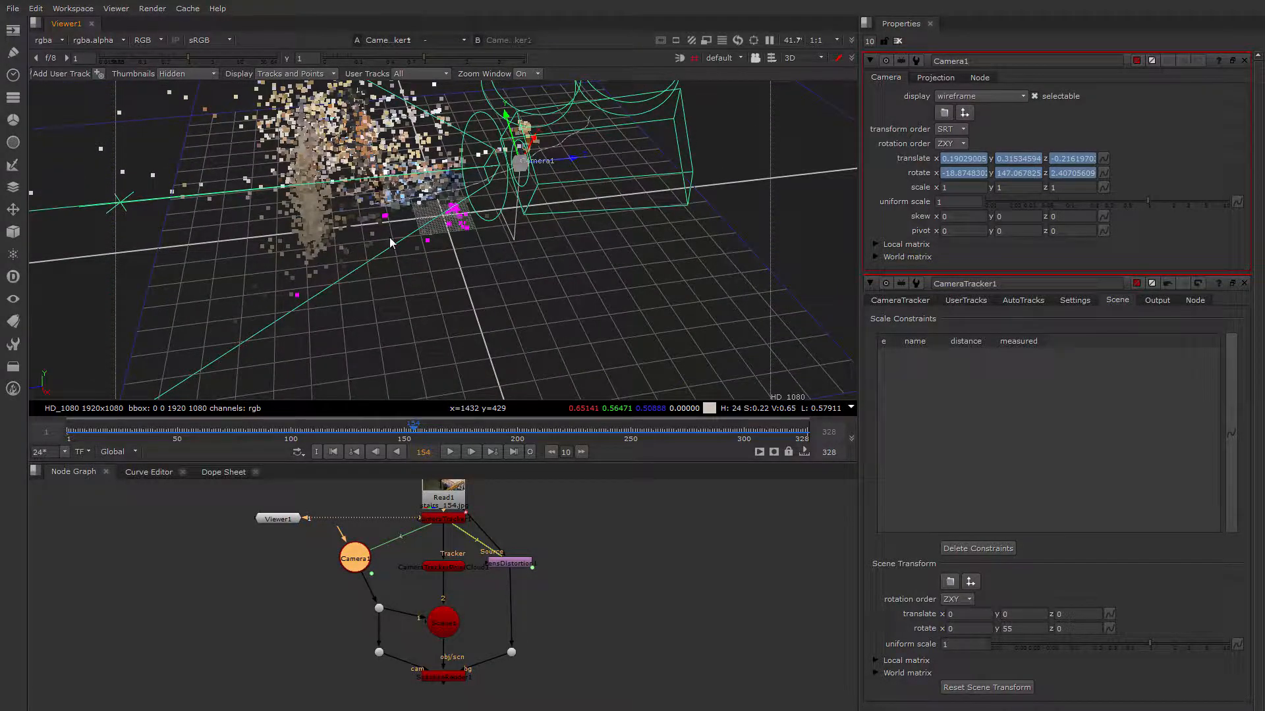